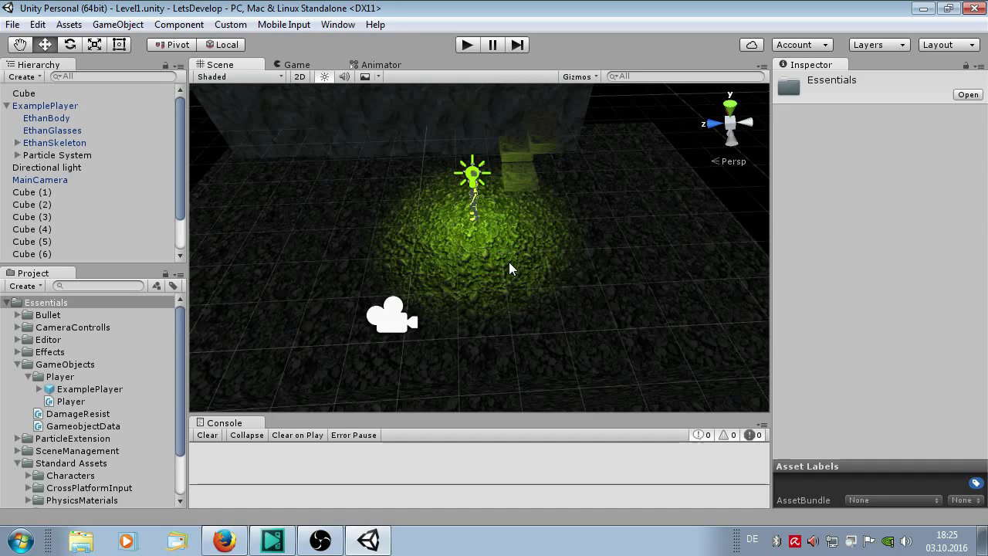
Orbit and zoom the Scene view around the lit floor and the player
{"action": "scroll", "coordinate": [509, 261], "scroll_direction": "down", "scroll_amount": 3}
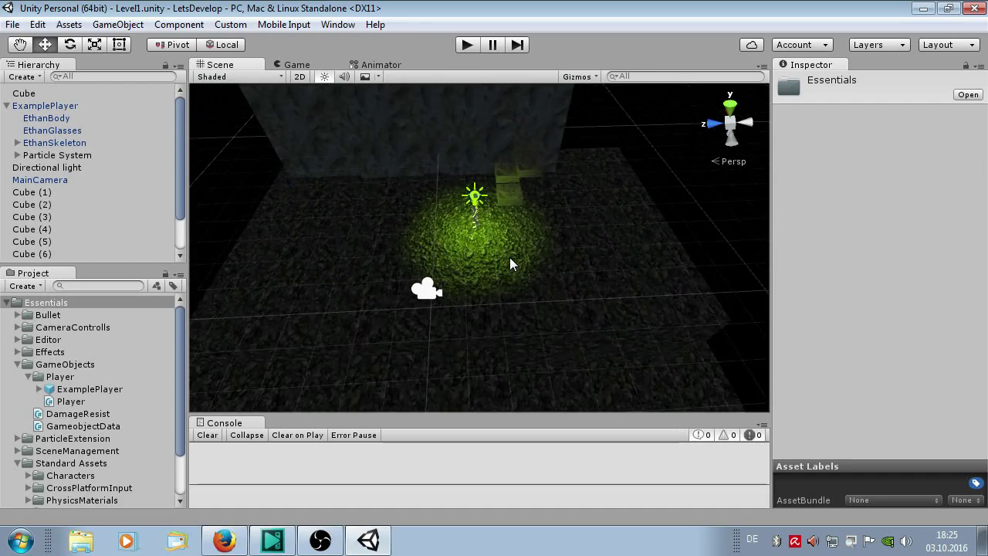
{"action": "scroll", "coordinate": [509, 257], "scroll_direction": "up", "scroll_amount": 5}
{"action": "mouse_move", "coordinate": [627, 281]}
{"action": "left_mouse_down", "text": "alt"}
{"action": "mouse_move", "coordinate": [513, 294]}
{"action": "mouse_move", "coordinate": [641, 238]}
{"action": "left_mouse_up", "text": "alt"}
{"action": "scroll", "coordinate": [592, 238], "scroll_direction": "down", "scroll_amount": 3}
{"action": "scroll", "coordinate": [589, 232], "scroll_direction": "up", "scroll_amount": 4}
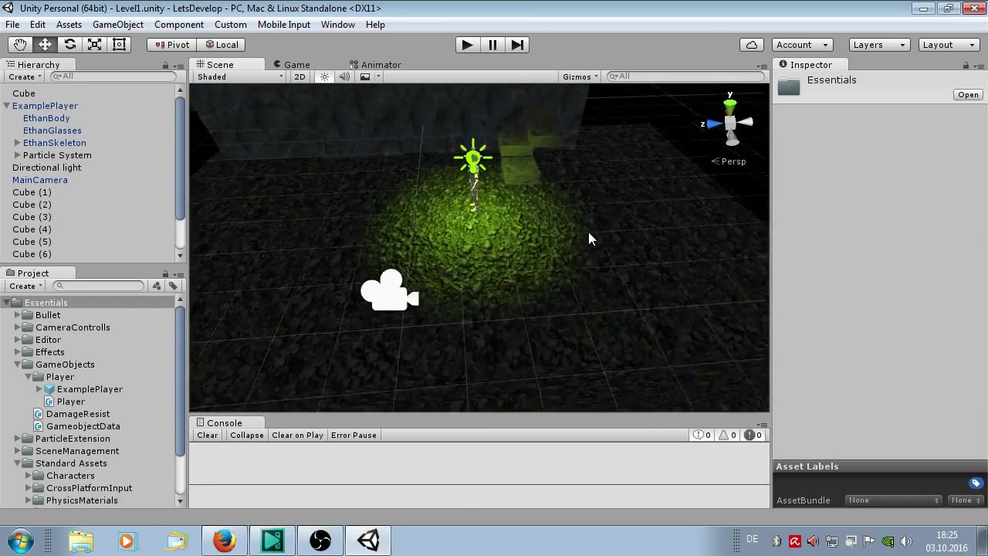
{"action": "mouse_move", "coordinate": [584, 229]}
{"action": "left_mouse_down", "text": "alt"}
{"action": "mouse_move", "coordinate": [288, 165]}
{"action": "mouse_move", "coordinate": [332, 284]}
{"action": "mouse_move", "coordinate": [509, 229]}
{"action": "left_mouse_up", "text": "alt"}
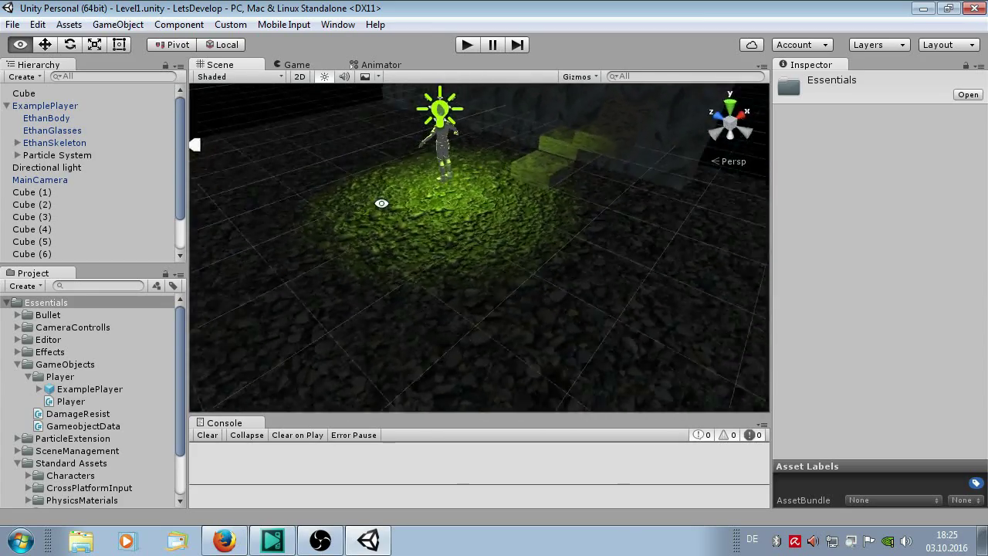
{"action": "scroll", "coordinate": [510, 229], "scroll_direction": "down", "scroll_amount": 2}
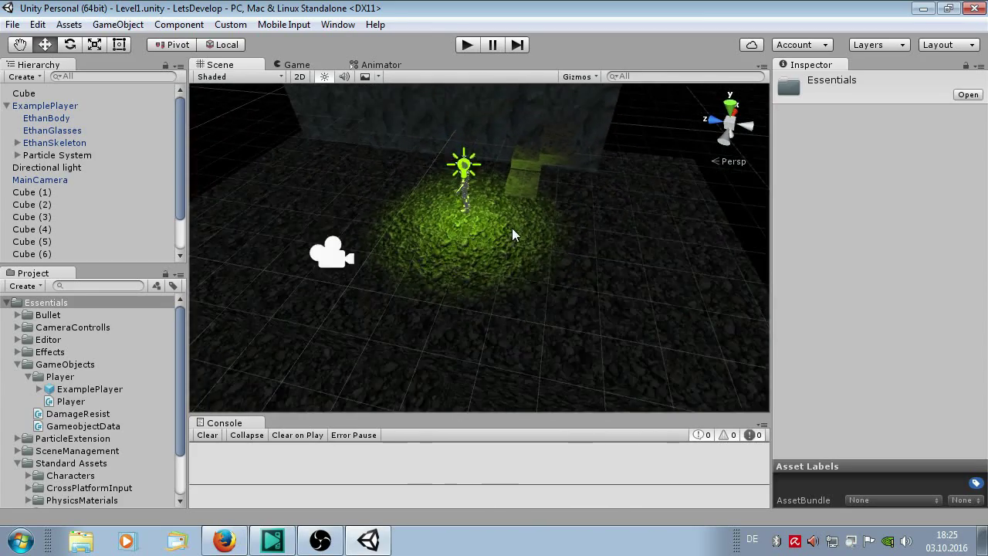
{"action": "scroll", "coordinate": [511, 231], "scroll_direction": "down", "scroll_amount": 2}
{"action": "scroll", "coordinate": [513, 232], "scroll_direction": "down", "scroll_amount": 1}
{"action": "scroll", "coordinate": [514, 232], "scroll_direction": "up", "scroll_amount": 1}
{"action": "scroll", "coordinate": [511, 234], "scroll_direction": "up", "scroll_amount": 3}
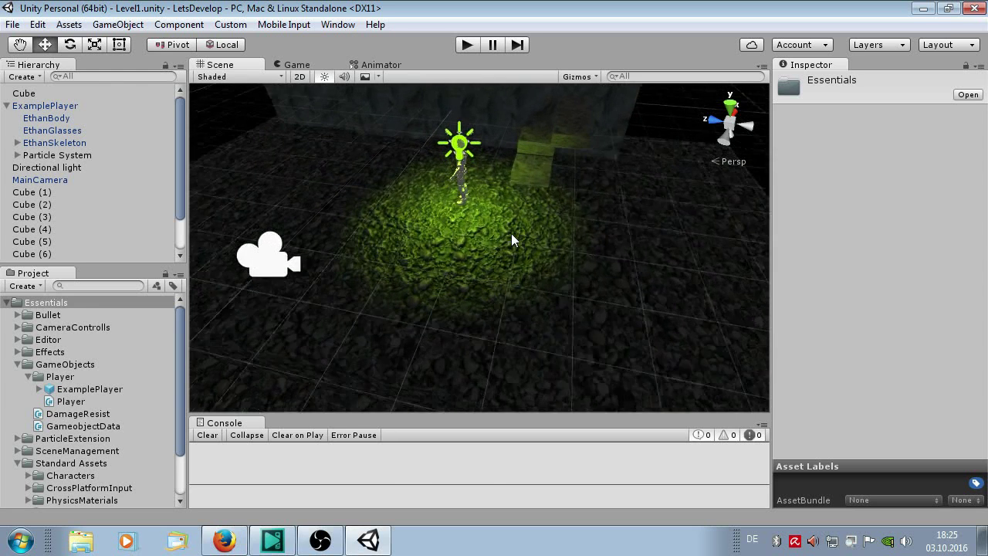
{"action": "scroll", "coordinate": [511, 234], "scroll_direction": "up", "scroll_amount": 1}
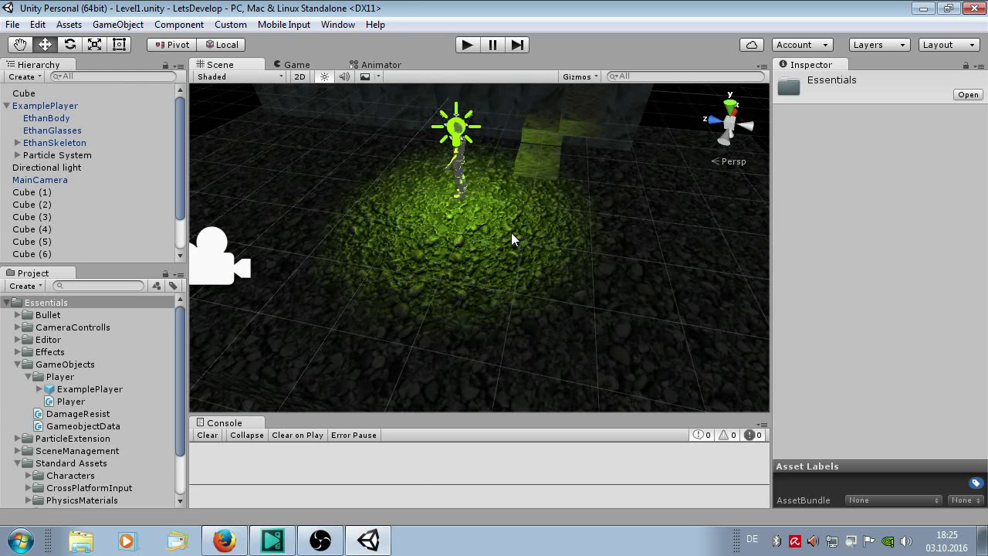
{"action": "scroll", "coordinate": [508, 231], "scroll_direction": "down", "scroll_amount": 2}
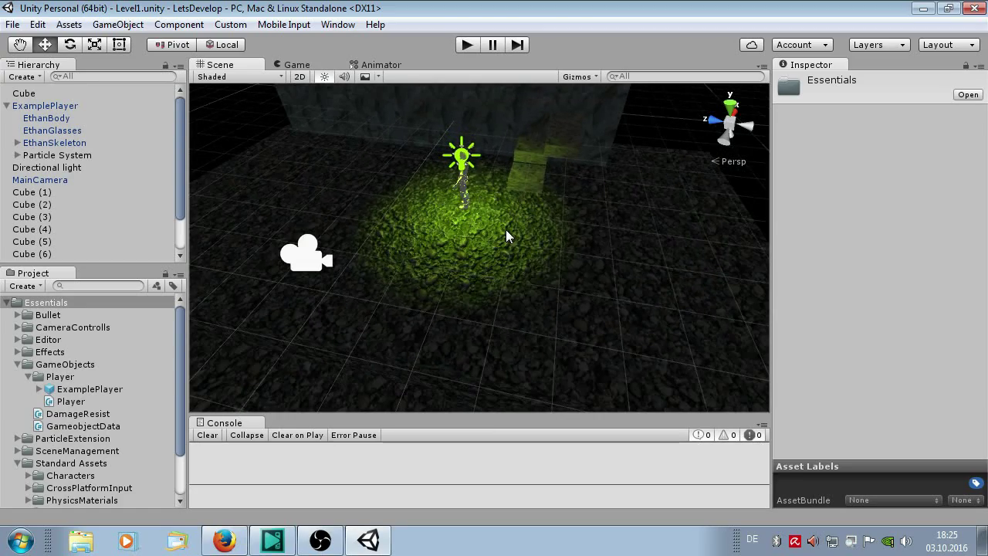
Play-test the level, running the character around with A and W, then stop
{"action": "left_click", "coordinate": [468, 46]}
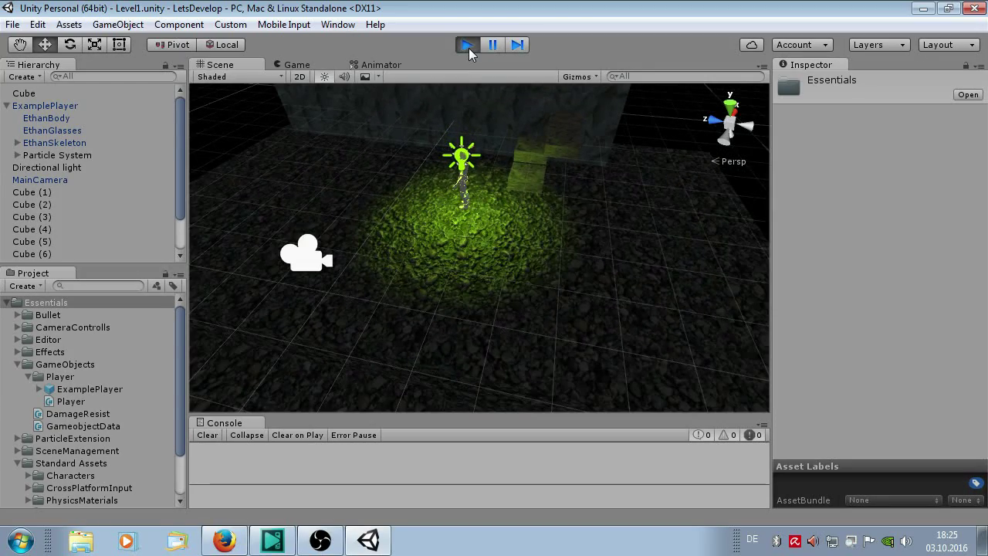
{"action": "key", "text": "a"}
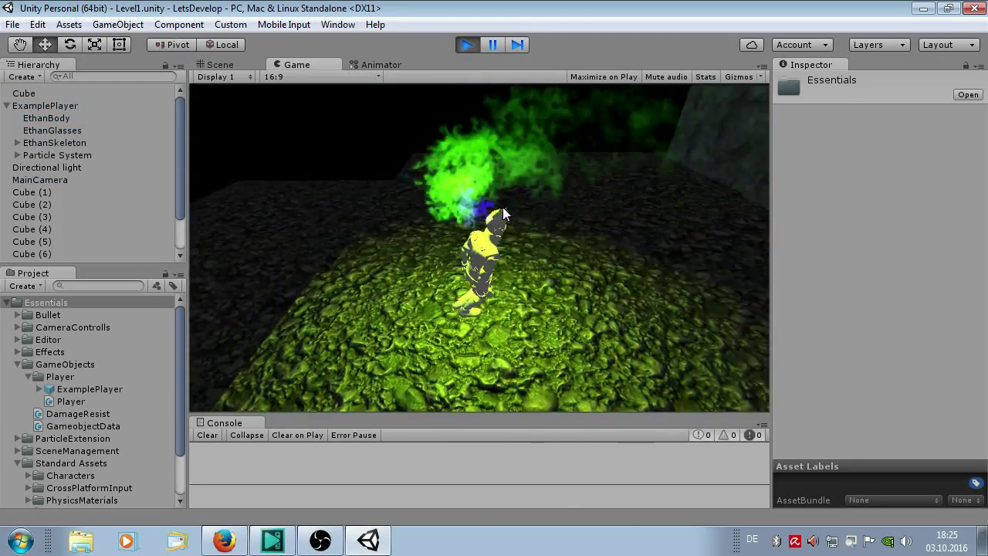
{"action": "key", "text": "w"}
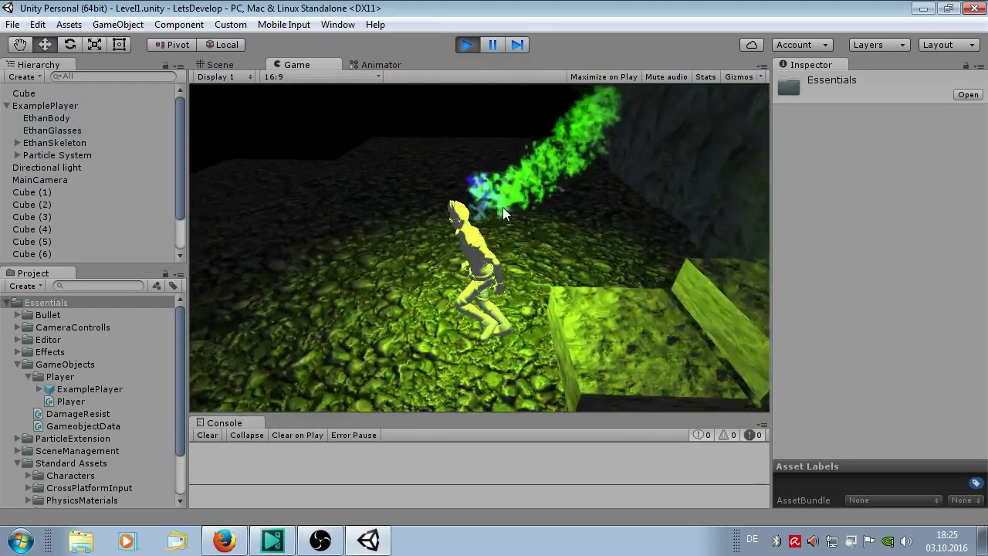
{"action": "key", "text": "a"}
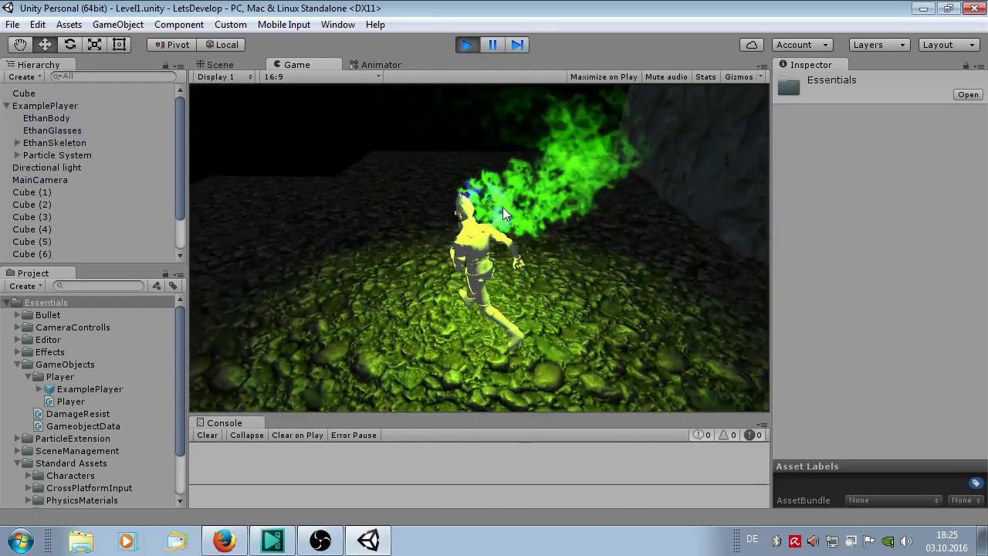
{"action": "key", "text": "w"}
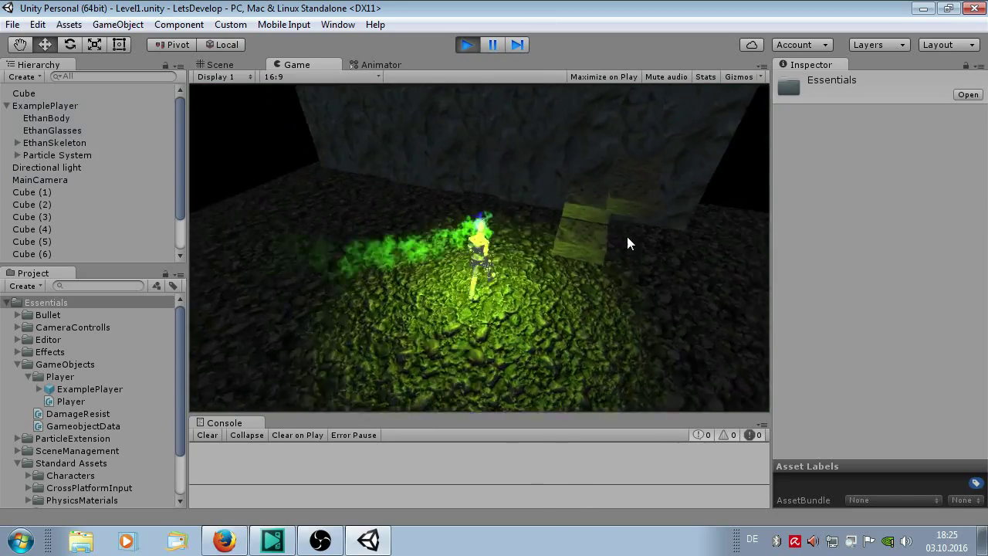
{"action": "key", "text": "w"}
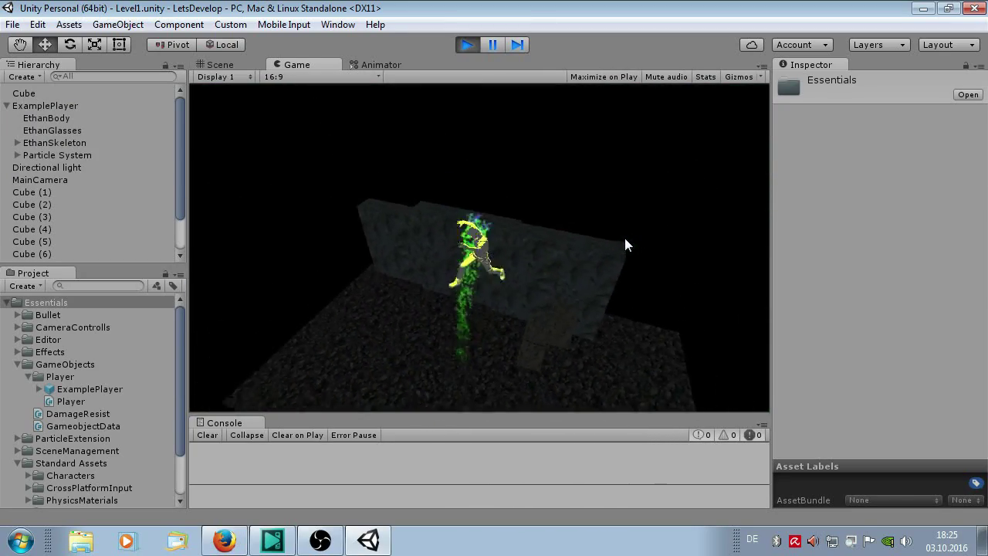
{"action": "key", "text": "w"}
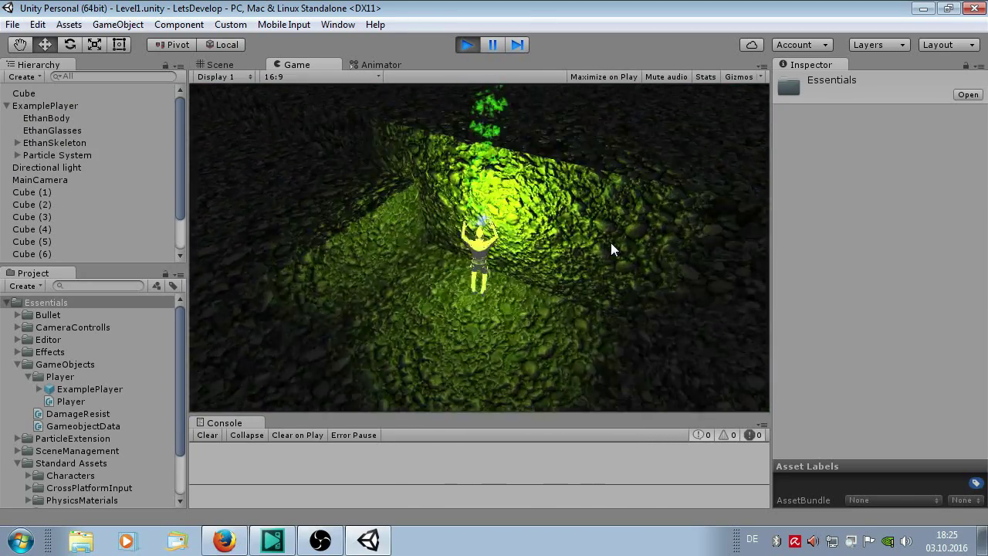
{"action": "key", "text": "w"}
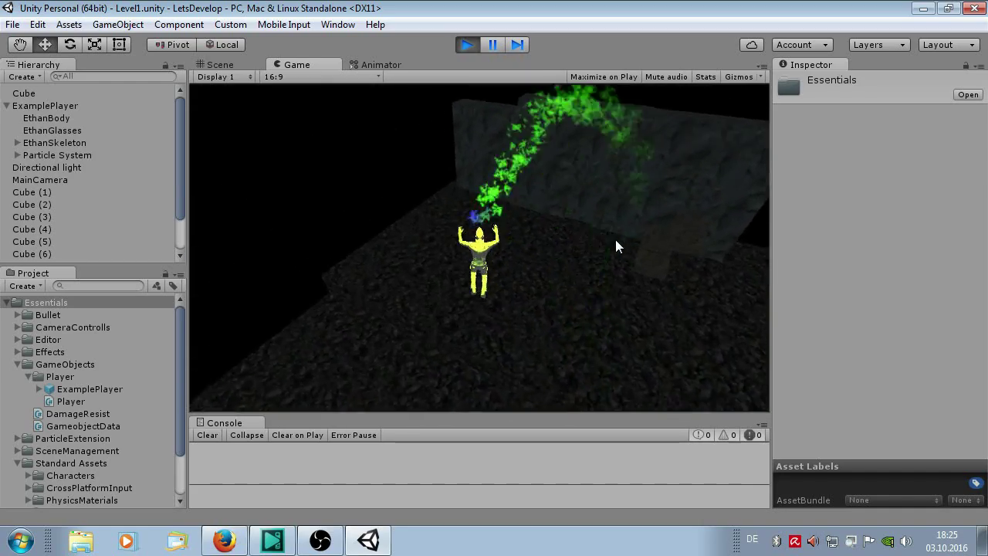
{"action": "key", "text": "w"}
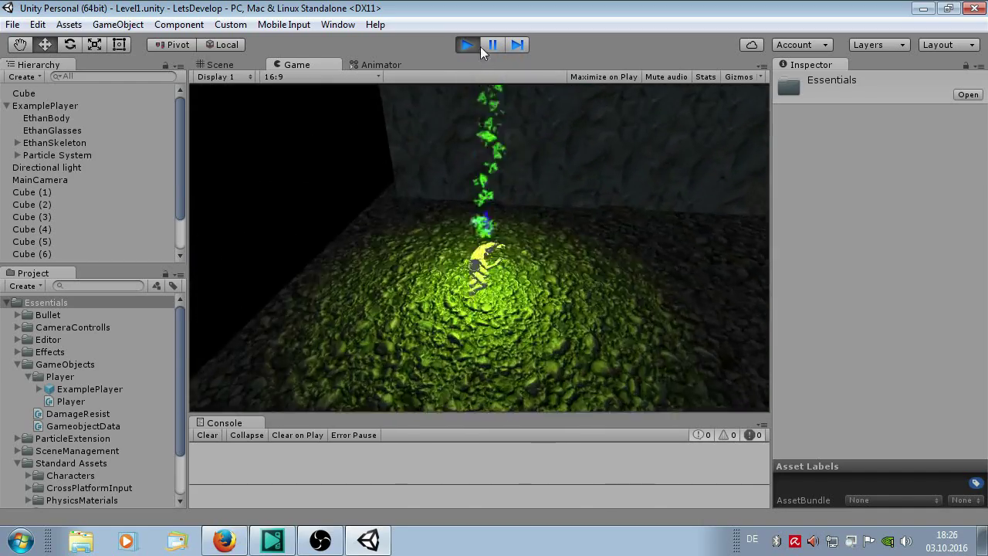
{"action": "left_click", "coordinate": [471, 44]}
Delete the Standard Assets folder in the Project panel and confirm the deletion
{"action": "scroll", "coordinate": [46, 374], "scroll_direction": "down", "scroll_amount": 3}
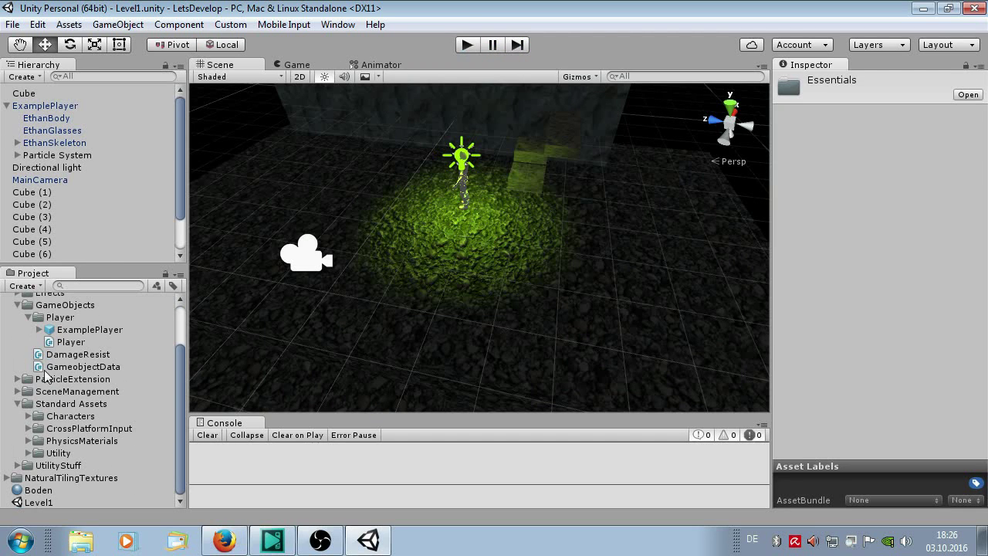
{"action": "left_click", "coordinate": [17, 402]}
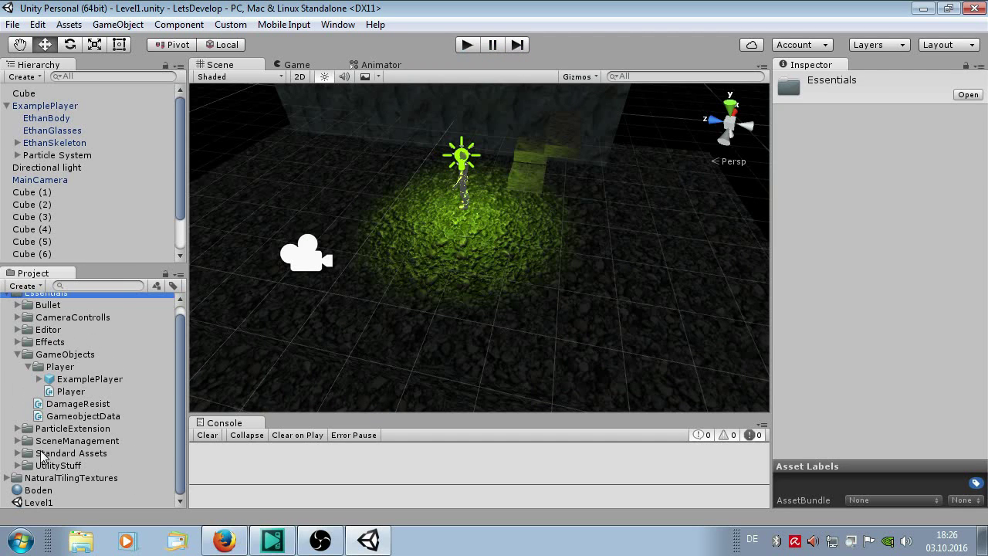
{"action": "left_click", "coordinate": [68, 454]}
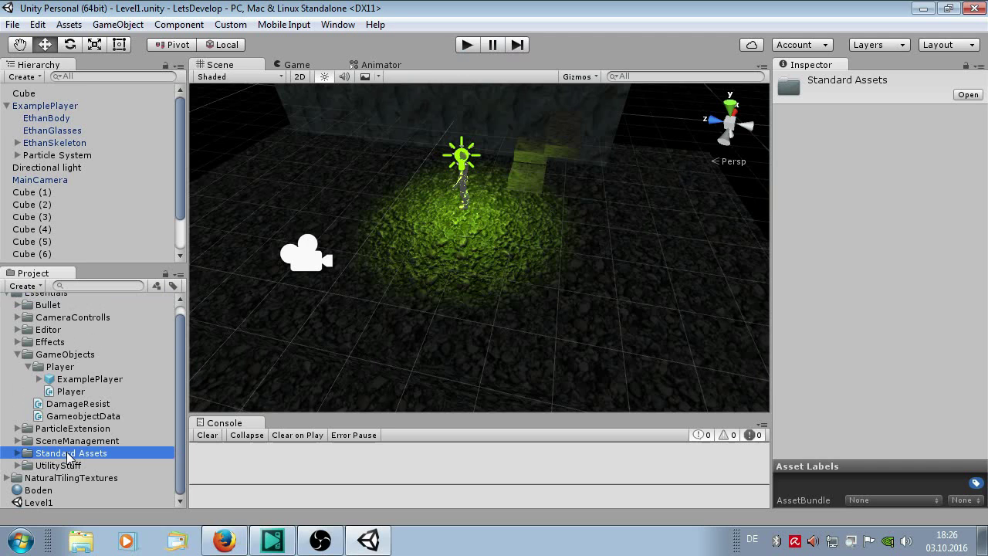
{"action": "left_click", "coordinate": [16, 453]}
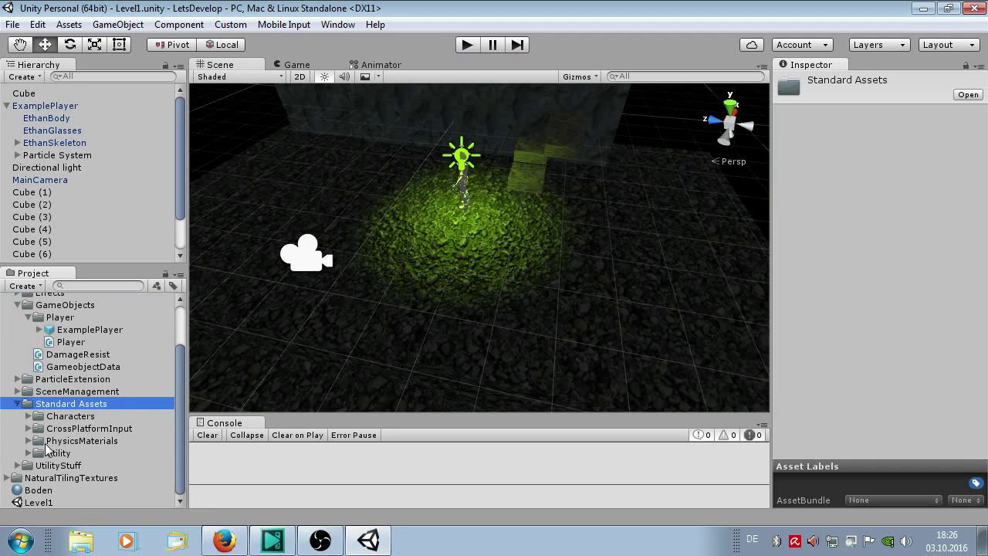
{"action": "key", "text": "Delete"}
{"action": "key", "text": "Return"}
In the Lighting settings, set the Skybox material to Default-Skybox, then close the window
{"action": "scroll", "coordinate": [520, 275], "scroll_direction": "down", "scroll_amount": 5}
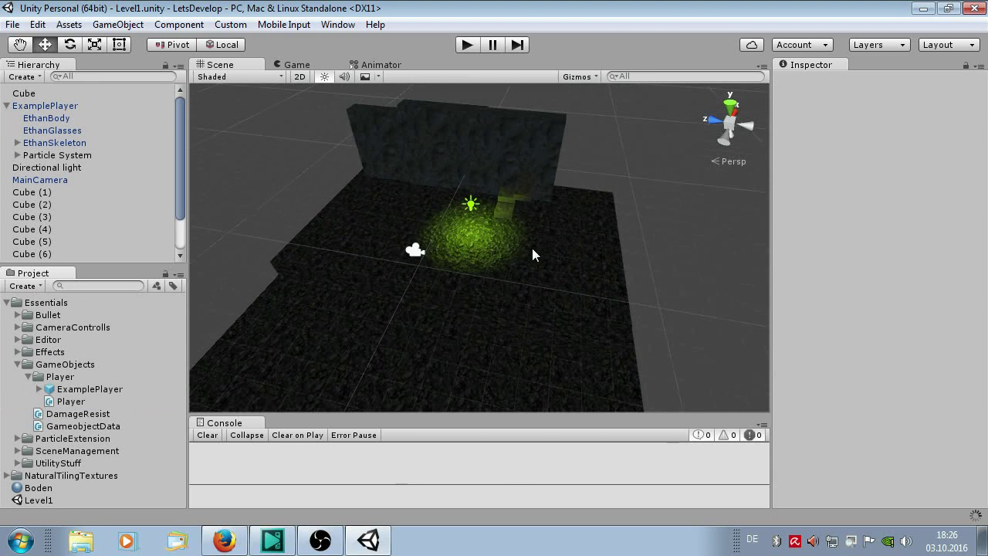
{"action": "left_click_drag", "start_coordinate": [542, 234], "coordinate": [517, 178], "text": "alt"}
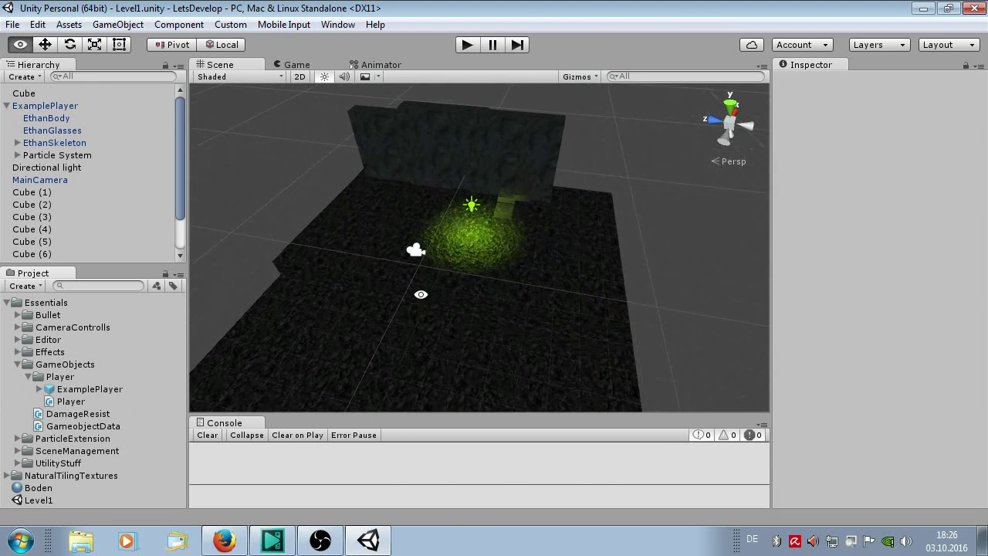
{"action": "left_click_drag", "start_coordinate": [452, 151], "coordinate": [433, 206], "text": "alt"}
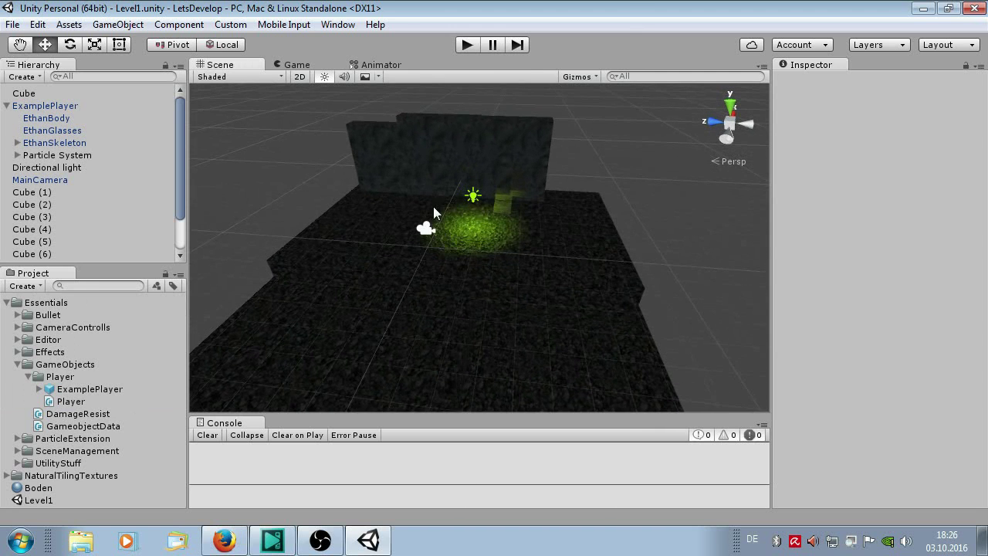
{"action": "left_click", "coordinate": [338, 25]}
{"action": "left_click", "coordinate": [407, 366]}
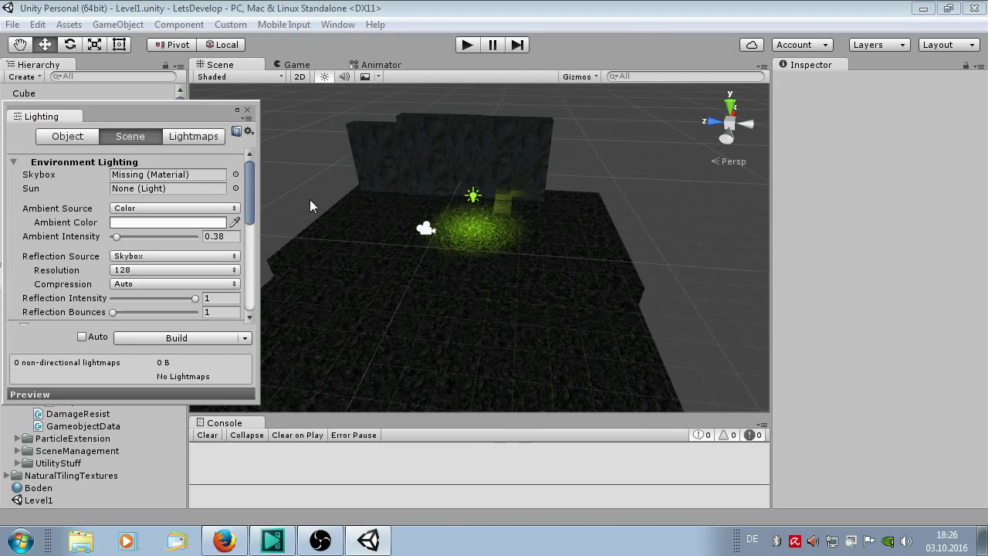
{"action": "left_click", "coordinate": [235, 175]}
{"action": "scroll", "coordinate": [386, 201], "scroll_direction": "down", "scroll_amount": 10}
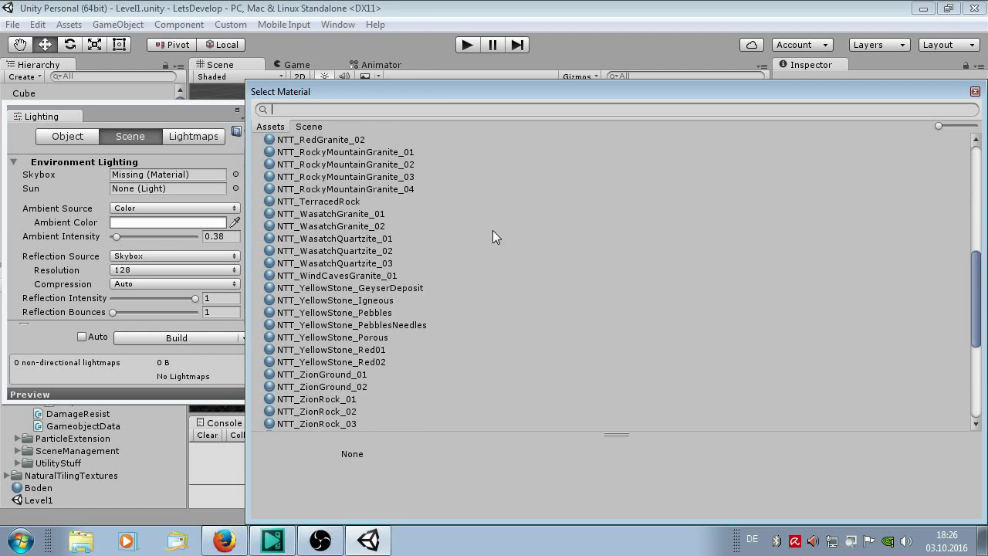
{"action": "scroll", "coordinate": [486, 239], "scroll_direction": "down", "scroll_amount": 10}
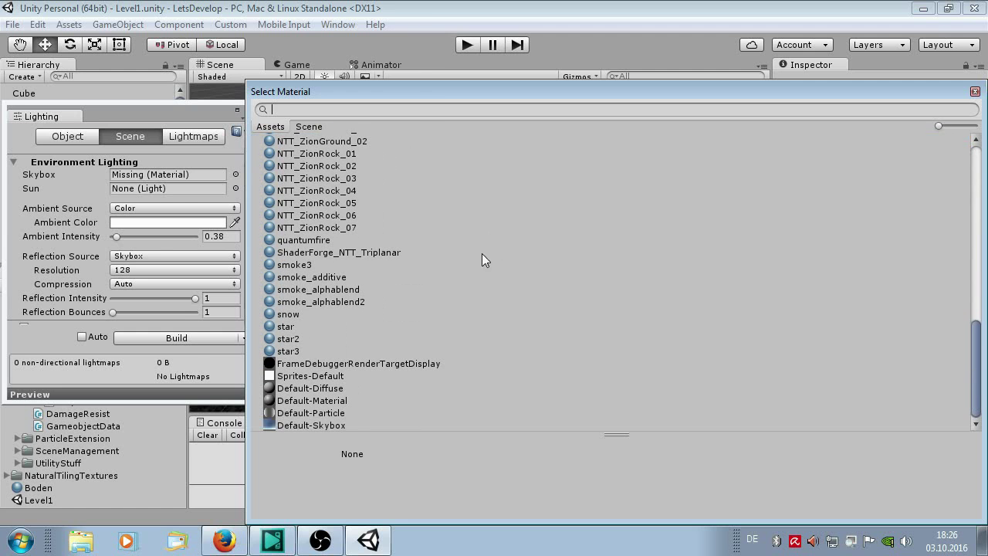
{"action": "double_click", "coordinate": [332, 424]}
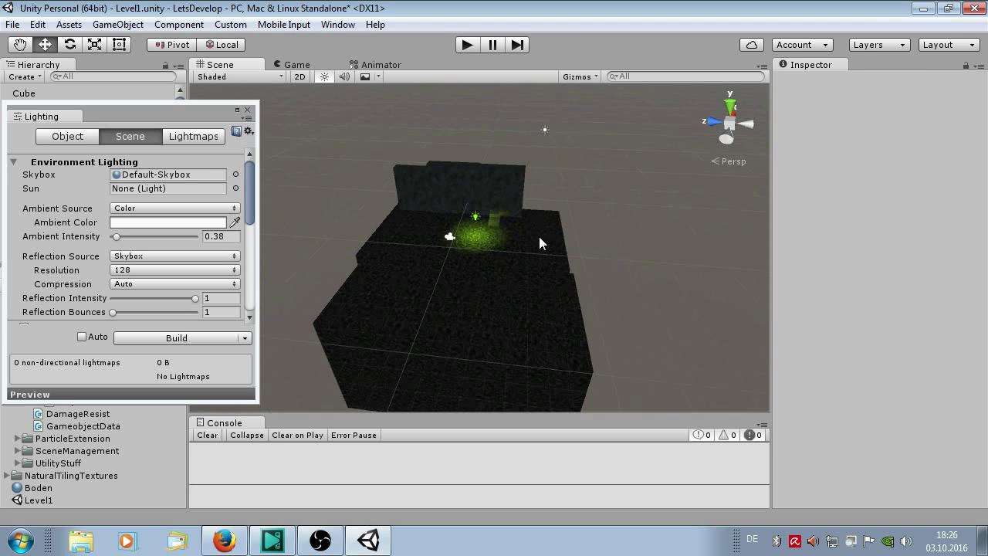
{"action": "mouse_move", "coordinate": [539, 237]}
{"action": "left_mouse_down", "text": "alt"}
{"action": "mouse_move", "coordinate": [477, 246]}
{"action": "mouse_move", "coordinate": [278, 128]}
{"action": "left_mouse_up", "text": "alt"}
{"action": "left_click", "coordinate": [247, 109]}
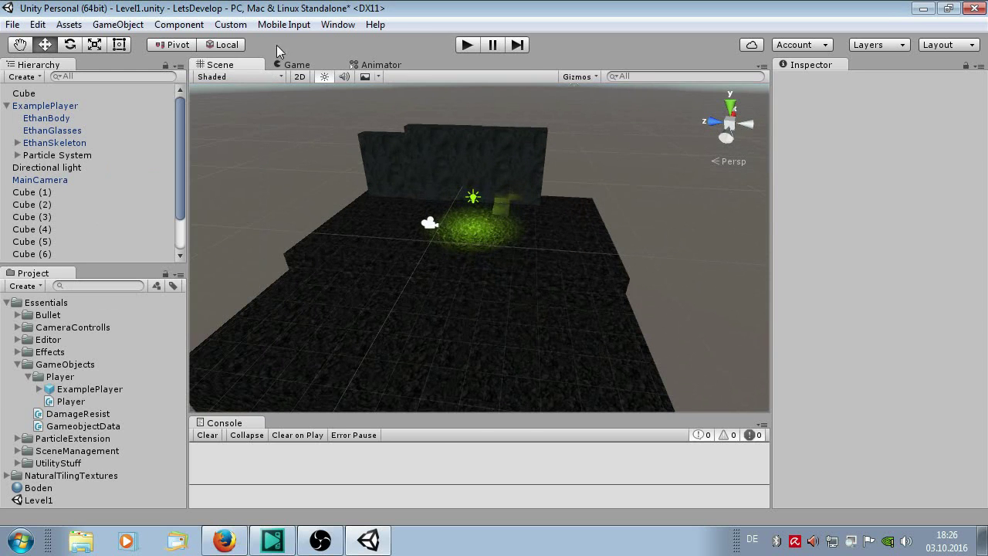
Open the Asset Store window, reload its page, then close the Asset Store tab
{"action": "left_click", "coordinate": [338, 25]}
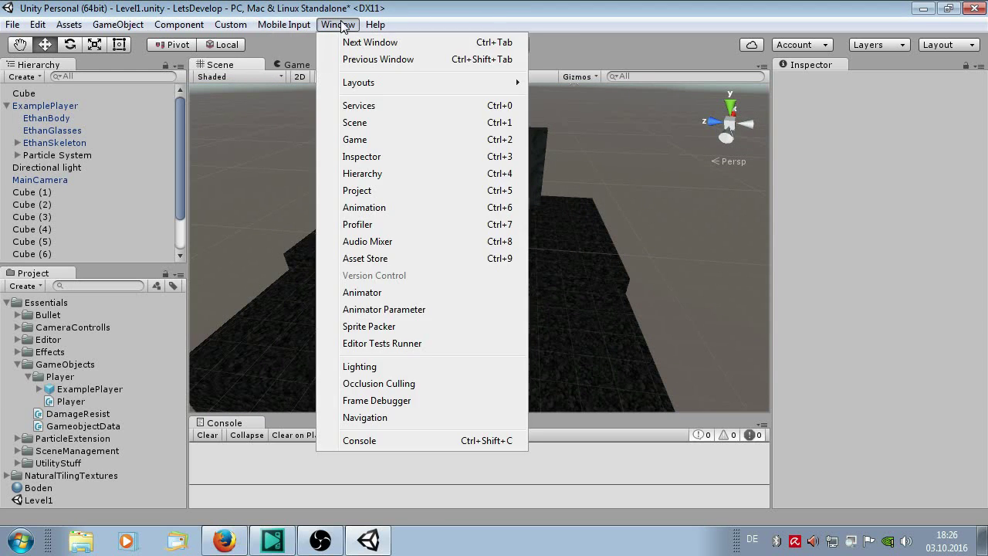
{"action": "left_click", "coordinate": [418, 257]}
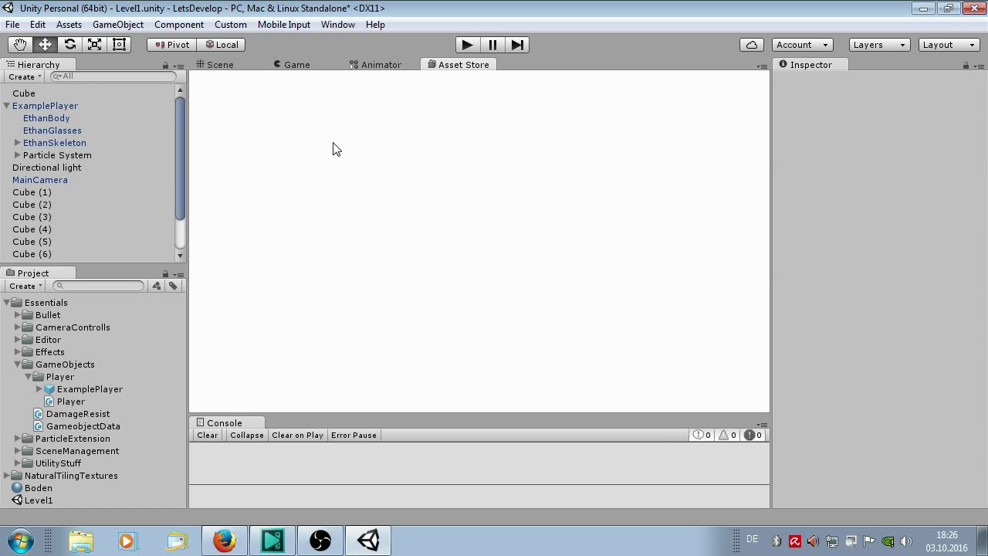
{"action": "right_click", "coordinate": [470, 68]}
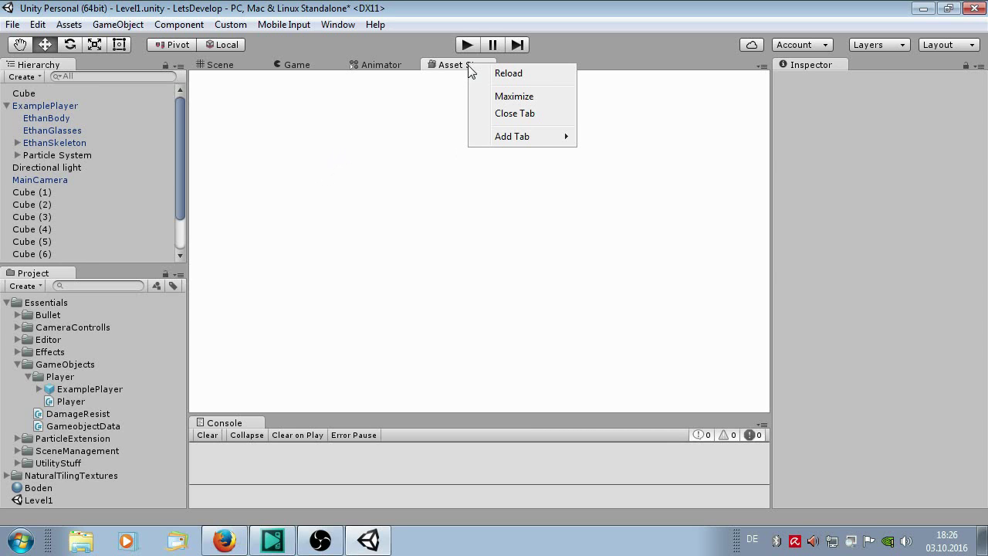
{"action": "left_click", "coordinate": [437, 137]}
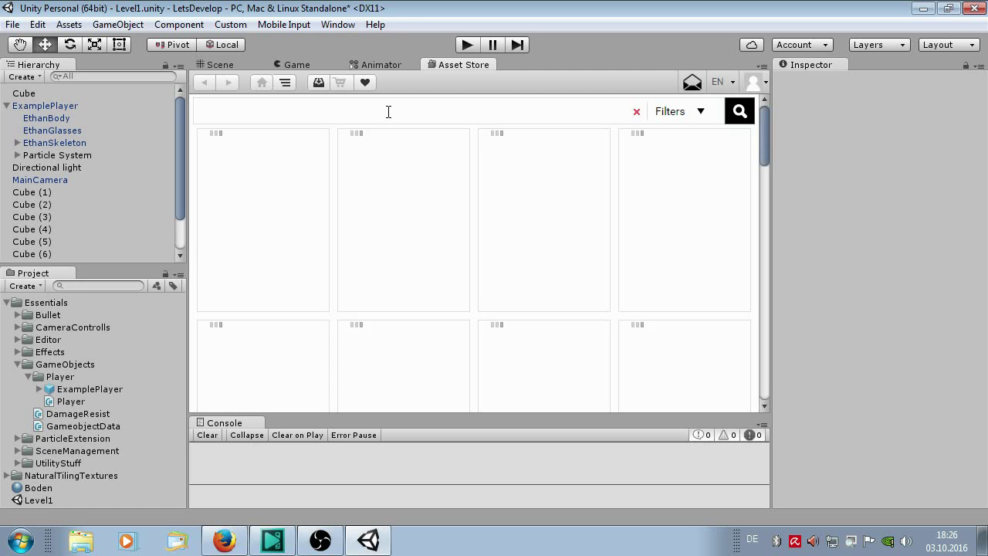
{"action": "right_click", "coordinate": [450, 65]}
{"action": "left_click", "coordinate": [473, 116]}
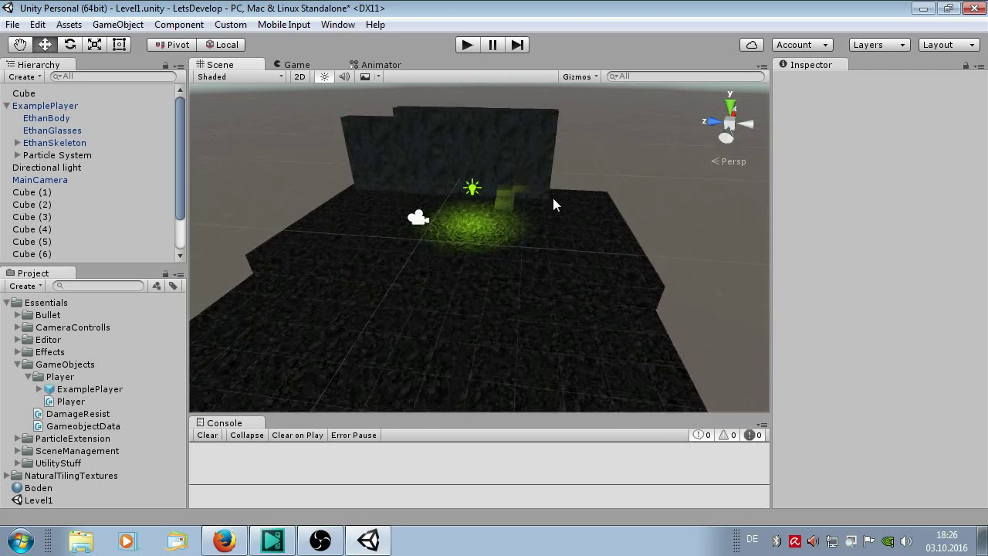
Raise the Ambient Intensity slider in the Lighting settings, then close the window
{"action": "mouse_move", "coordinate": [552, 205]}
{"action": "left_mouse_down", "text": "alt"}
{"action": "mouse_move", "coordinate": [352, 255]}
{"action": "mouse_move", "coordinate": [340, 193]}
{"action": "left_mouse_up", "text": "alt"}
{"action": "left_click", "coordinate": [337, 25]}
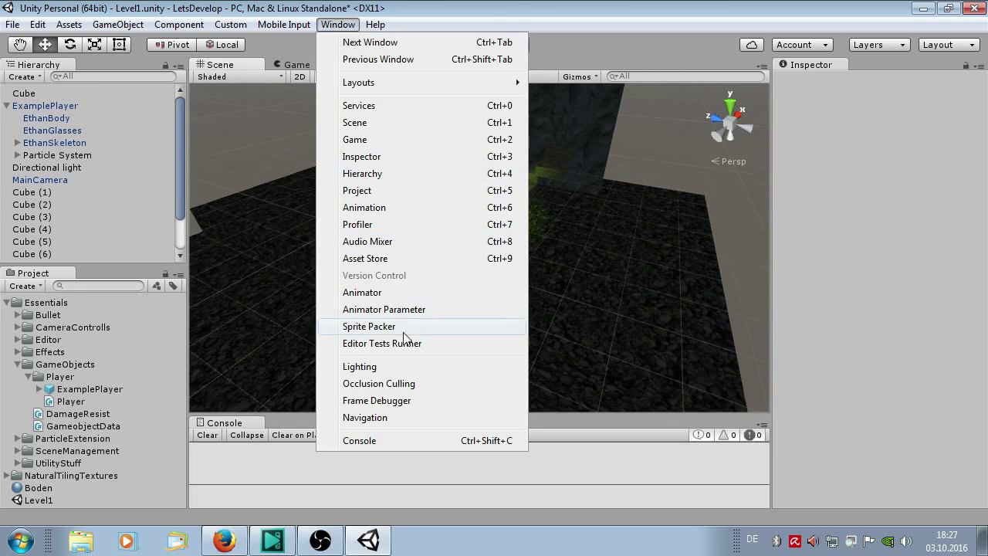
{"action": "left_click", "coordinate": [433, 366]}
{"action": "left_click_drag", "start_coordinate": [116, 237], "coordinate": [127, 239]}
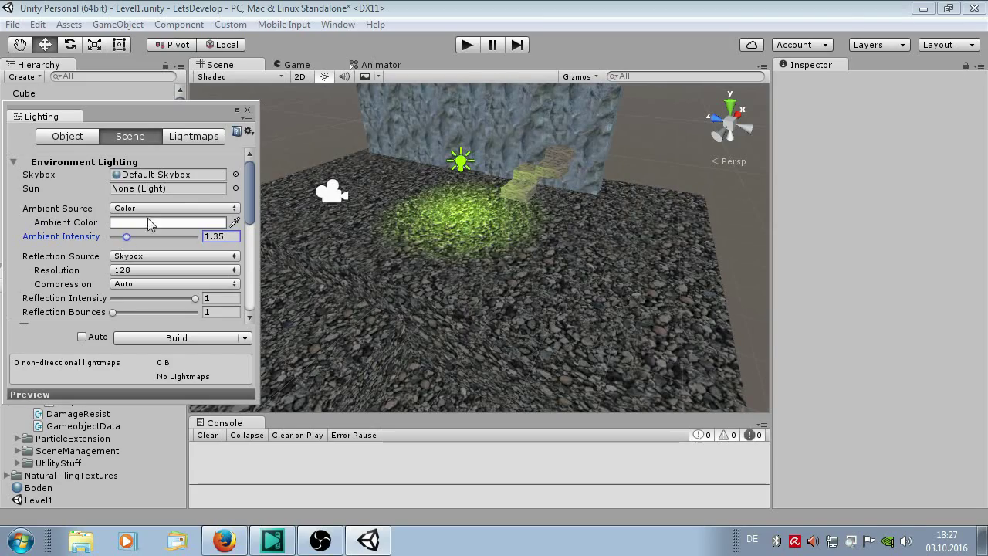
{"action": "left_click", "coordinate": [249, 109]}
{"action": "mouse_move", "coordinate": [363, 115]}
{"action": "left_mouse_down", "text": "alt"}
{"action": "mouse_move", "coordinate": [681, 139]}
{"action": "mouse_move", "coordinate": [882, 188]}
{"action": "mouse_move", "coordinate": [375, 215]}
{"action": "mouse_move", "coordinate": [408, 224]}
{"action": "left_mouse_up", "text": "alt"}
{"action": "scroll", "coordinate": [376, 216], "scroll_direction": "up", "scroll_amount": 3}
{"action": "scroll", "coordinate": [392, 212], "scroll_direction": "up", "scroll_amount": 2}
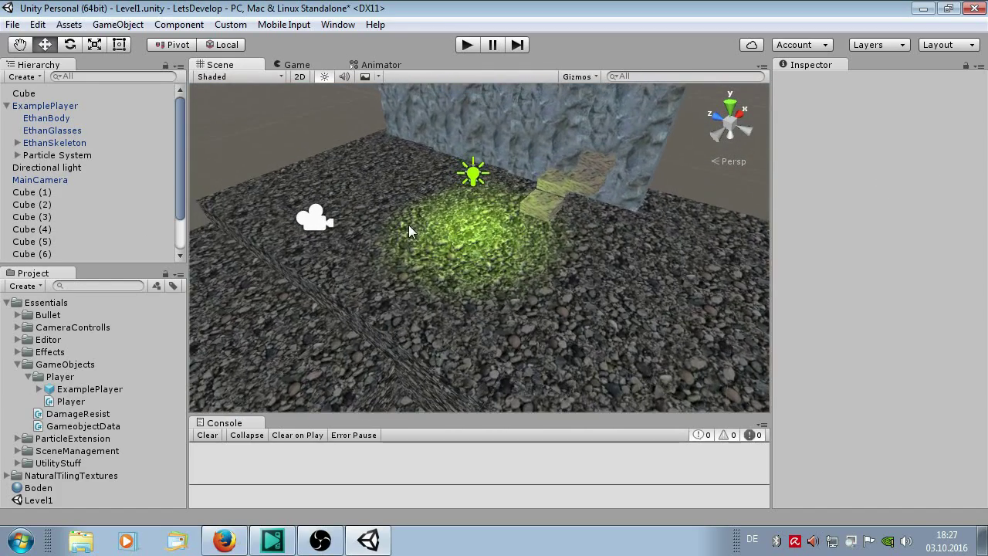
{"action": "scroll", "coordinate": [408, 225], "scroll_direction": "up", "scroll_amount": 2}
Delete EthanBody, EthanGlasses and EthanSkeleton, confirming the prefab-instance break
{"action": "left_click", "coordinate": [51, 122]}
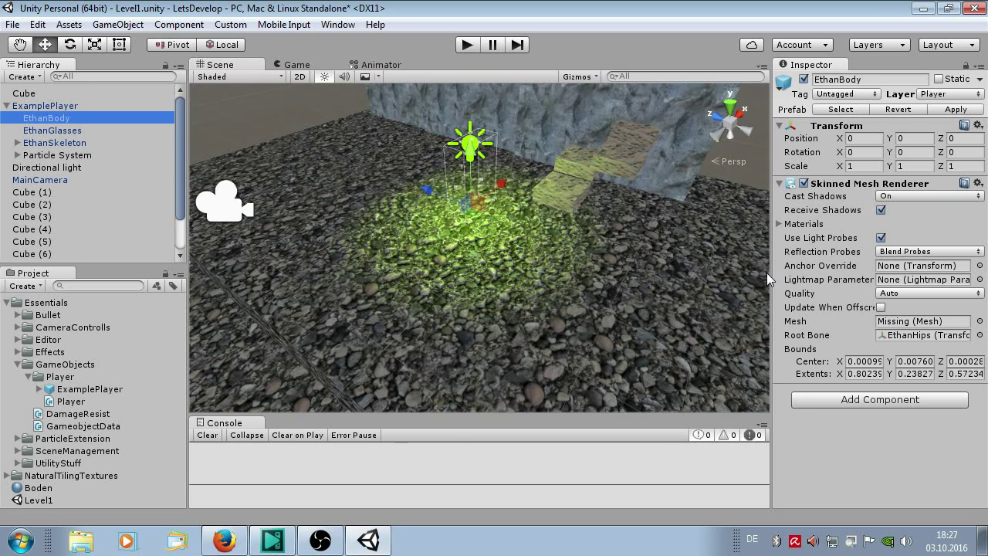
{"action": "right_click", "coordinate": [842, 186]}
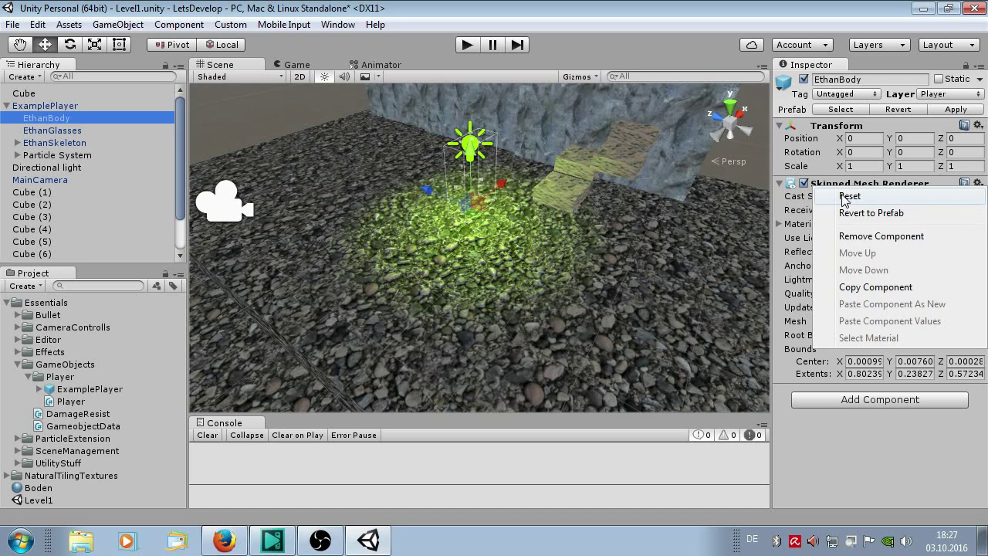
{"action": "left_click", "coordinate": [48, 119]}
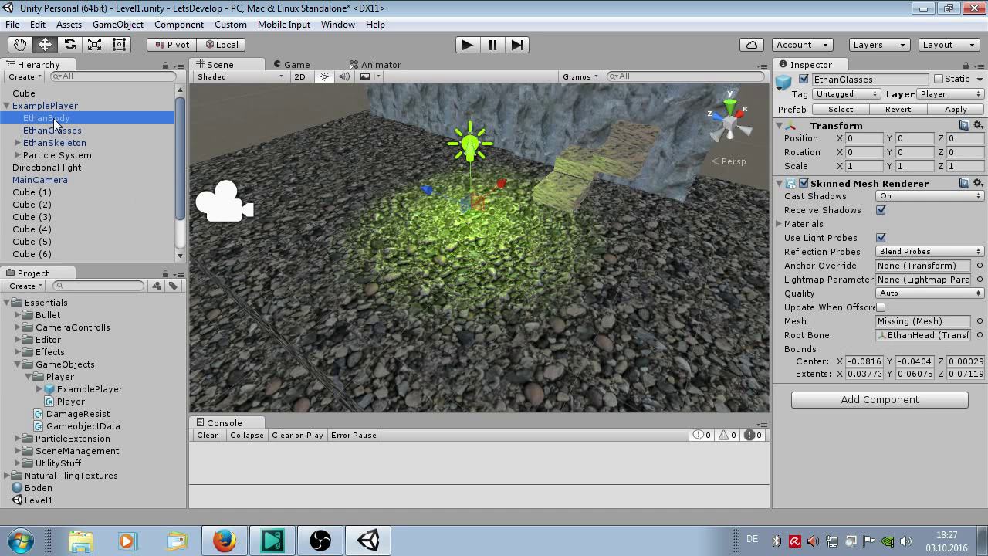
{"action": "key", "text": "Delete"}
{"action": "key", "text": "Return"}
{"action": "left_click", "coordinate": [52, 118]}
{"action": "key", "text": "Delete"}
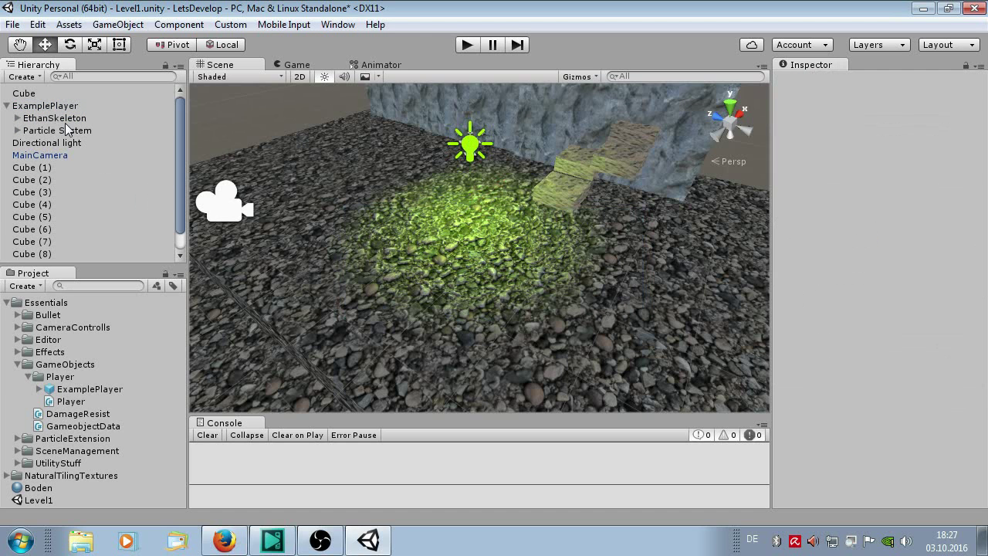
{"action": "left_click", "coordinate": [66, 105]}
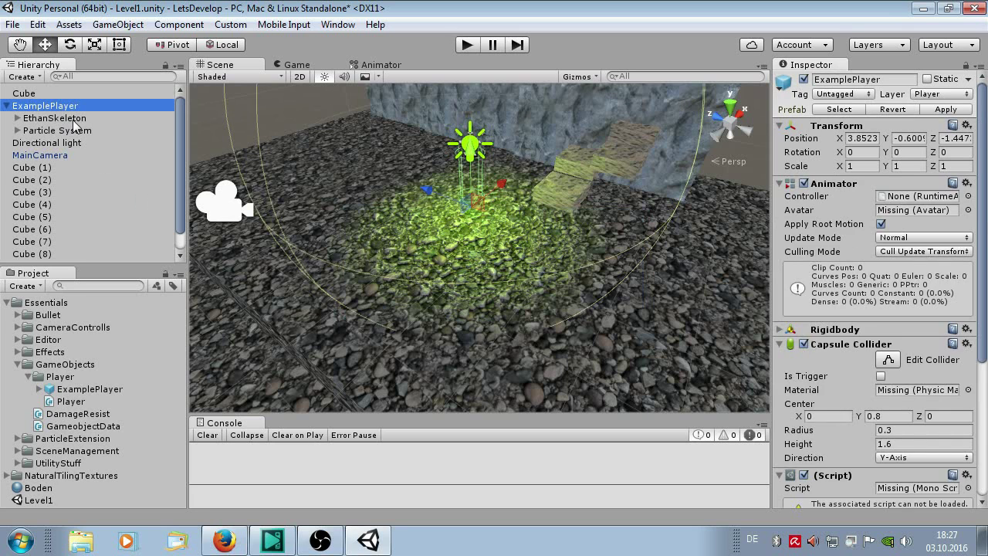
{"action": "left_click", "coordinate": [75, 122]}
{"action": "key", "text": "Delete"}
{"action": "left_click", "coordinate": [48, 118]}
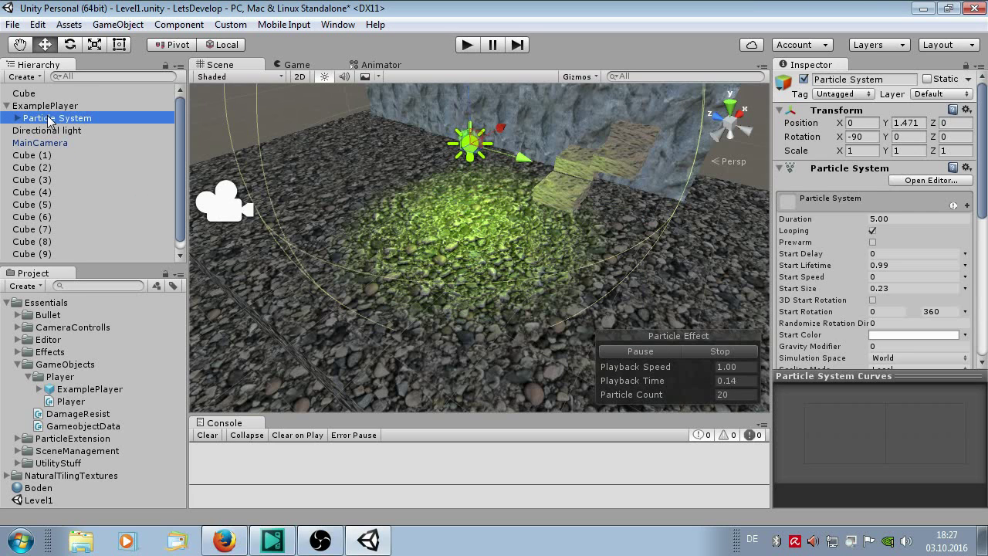
{"action": "left_click", "coordinate": [803, 79]}
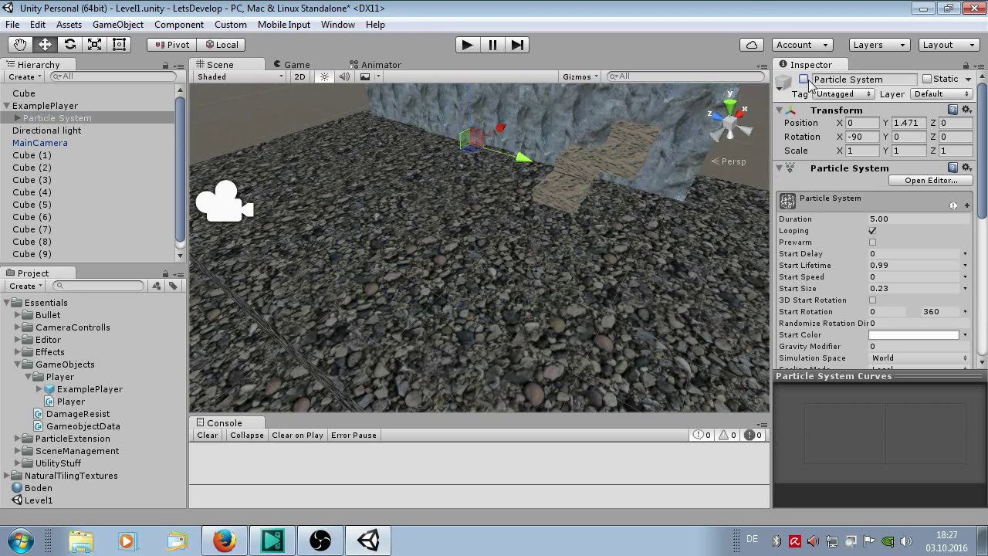
{"action": "left_click", "coordinate": [804, 78]}
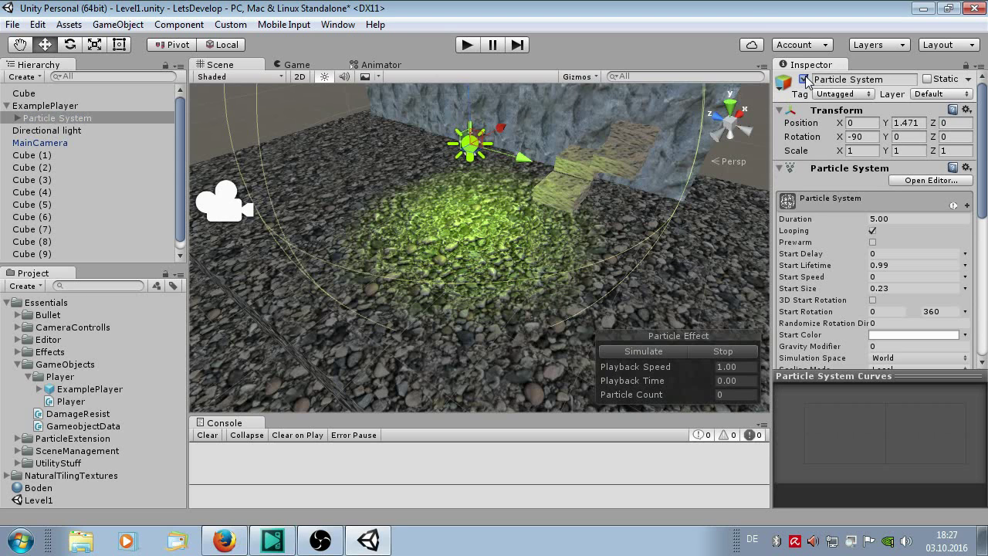
{"action": "left_click", "coordinate": [41, 108]}
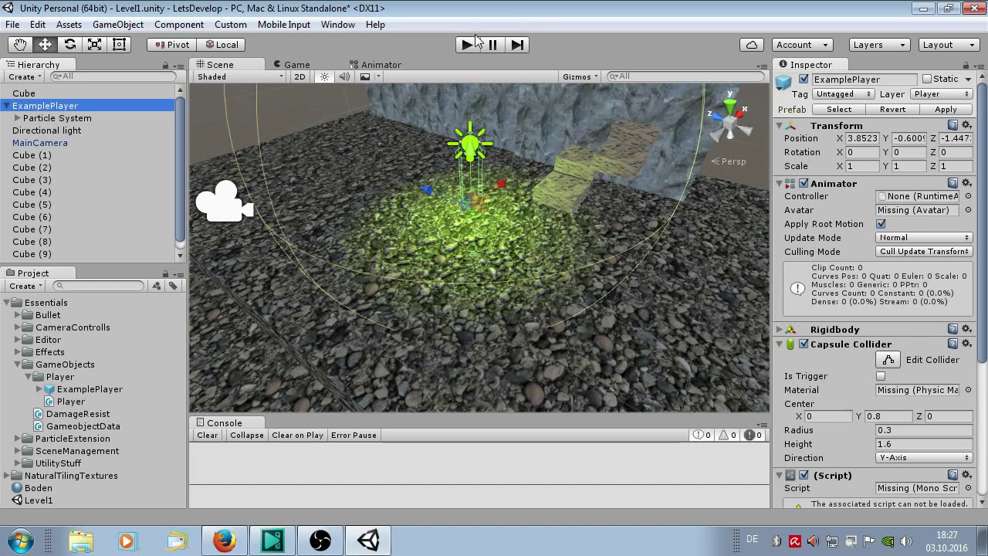
Assign DamageResist and Floating to the two missing-script slots, then remove both components
{"action": "scroll", "coordinate": [868, 234], "scroll_direction": "down", "scroll_amount": 5}
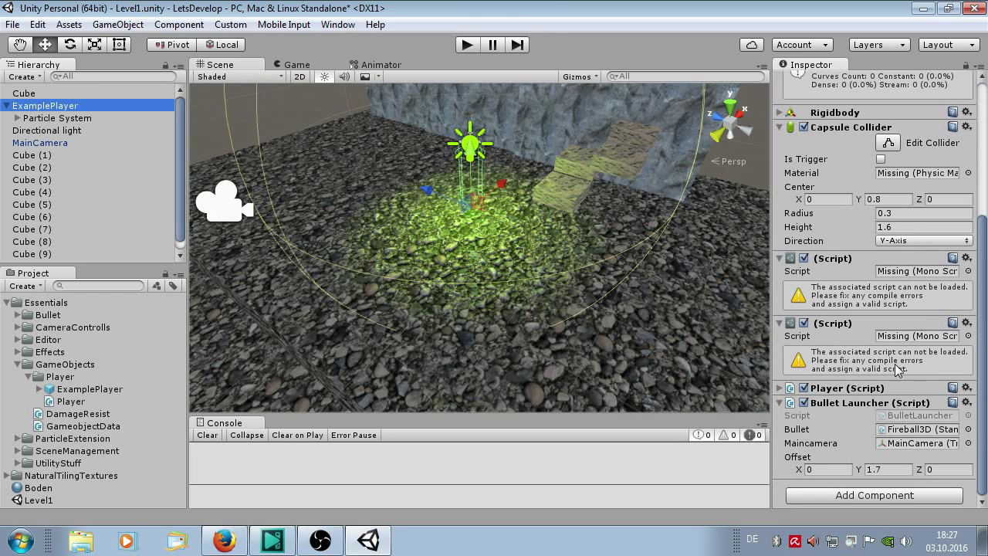
{"action": "left_click", "coordinate": [820, 266]}
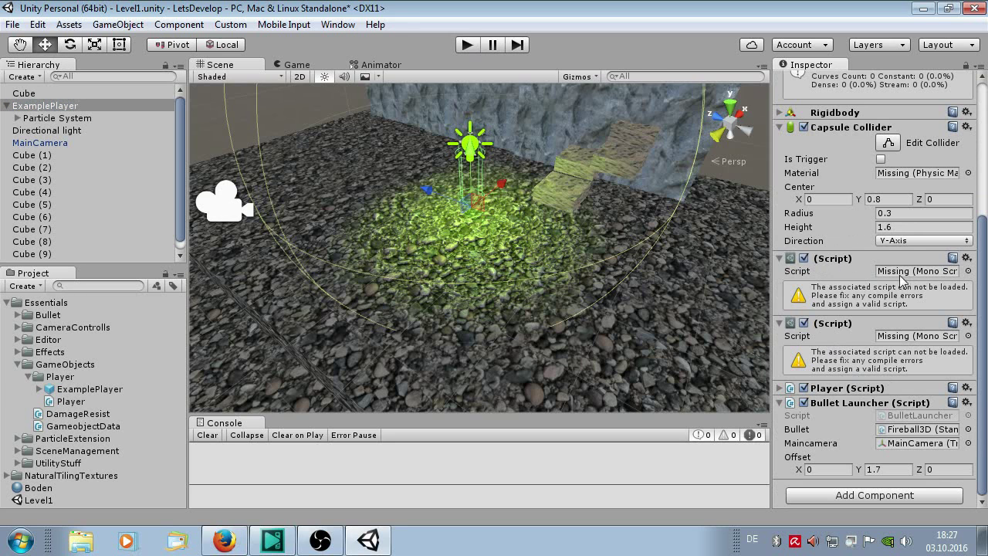
{"action": "left_click", "coordinate": [968, 272]}
{"action": "double_click", "coordinate": [332, 213]}
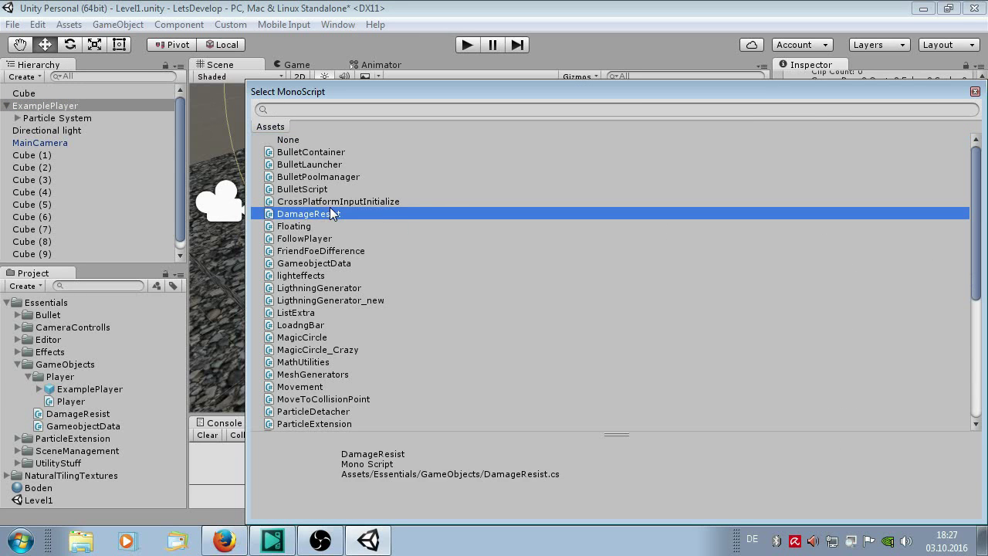
{"action": "right_click", "coordinate": [852, 288]}
{"action": "left_click", "coordinate": [868, 317]}
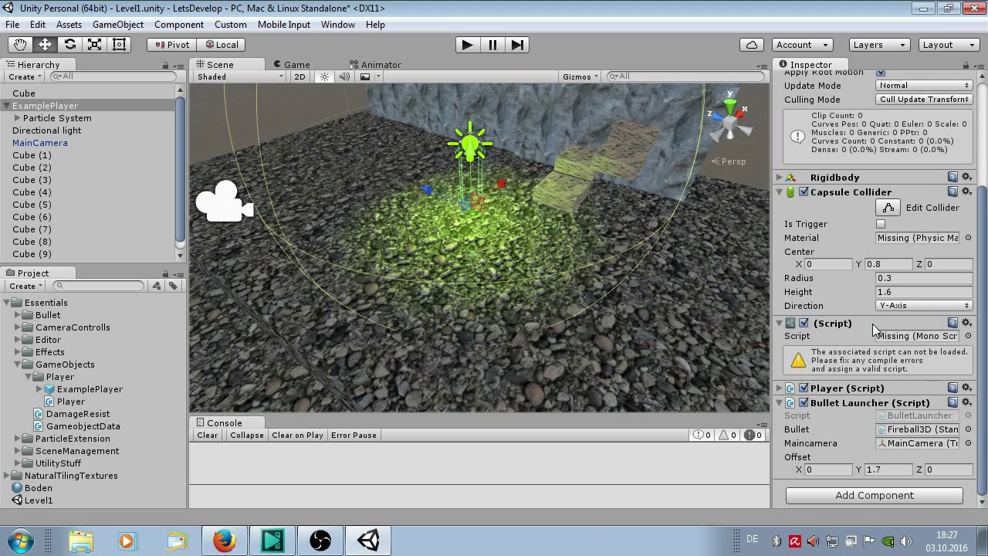
{"action": "left_click", "coordinate": [969, 337]}
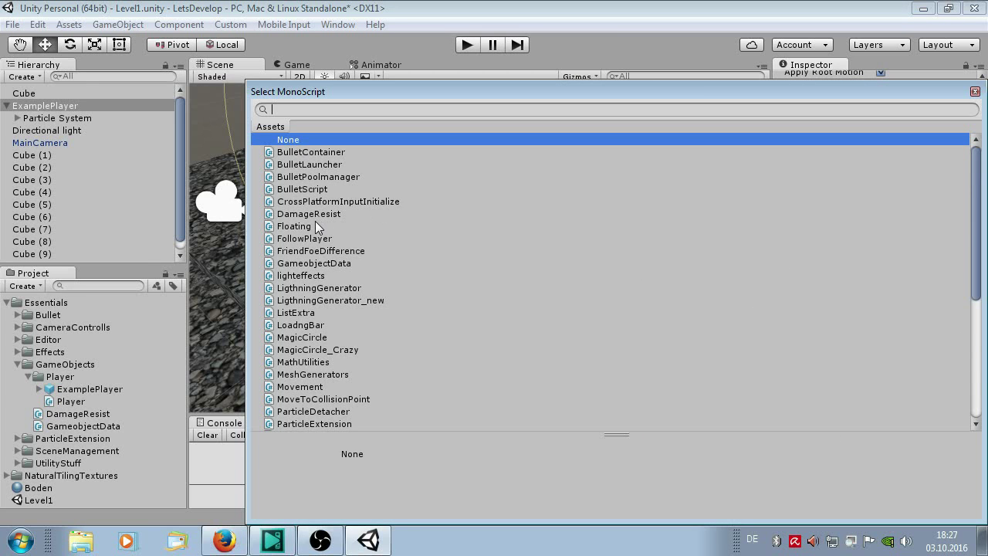
{"action": "double_click", "coordinate": [315, 224]}
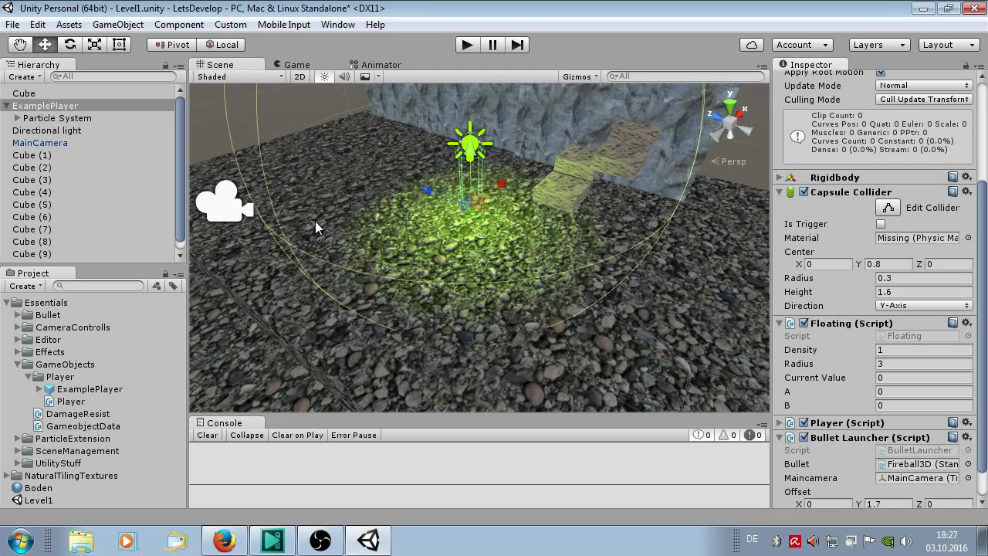
{"action": "right_click", "coordinate": [852, 330]}
{"action": "left_click", "coordinate": [857, 355]}
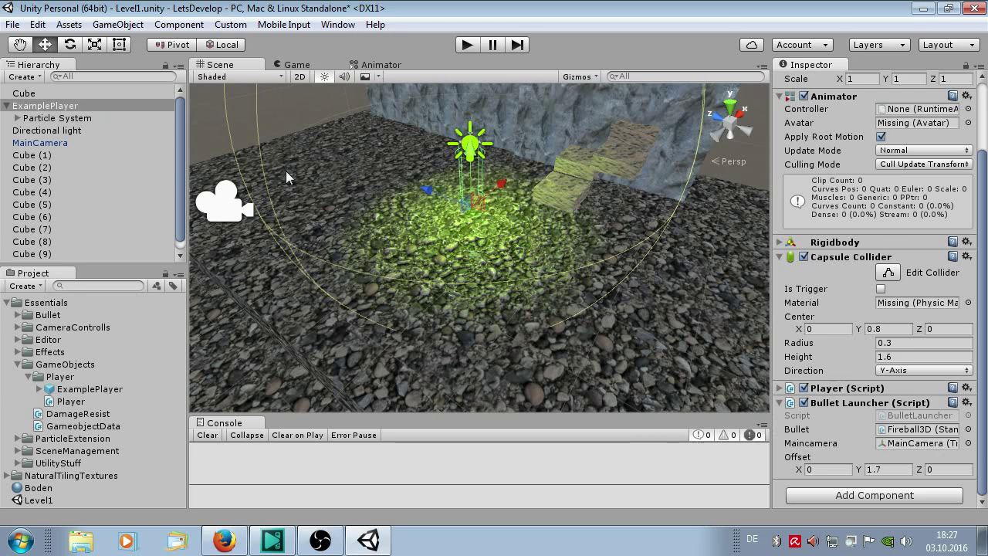
{"action": "scroll", "coordinate": [799, 155], "scroll_direction": "up", "scroll_amount": 3}
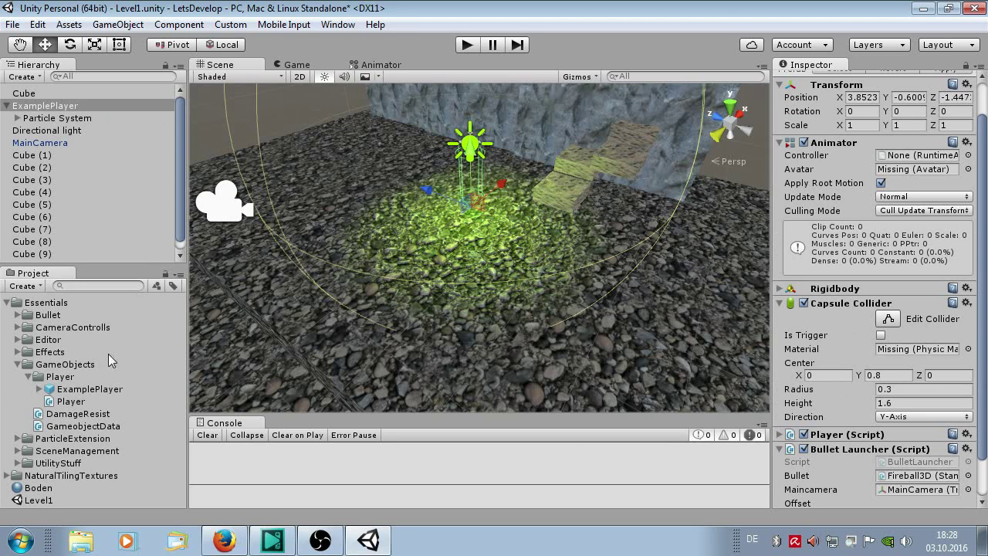
Drag ExamplePlayer onto its prefab in the Player folder, then inspect the updated prefab
{"action": "left_click", "coordinate": [48, 118]}
{"action": "left_click", "coordinate": [51, 108]}
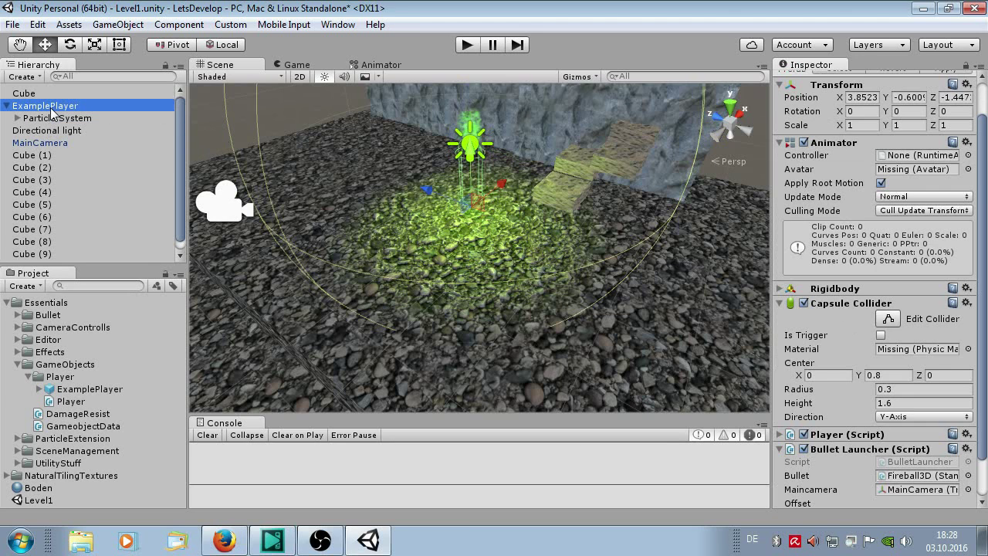
{"action": "left_click_drag", "start_coordinate": [51, 112], "coordinate": [109, 394]}
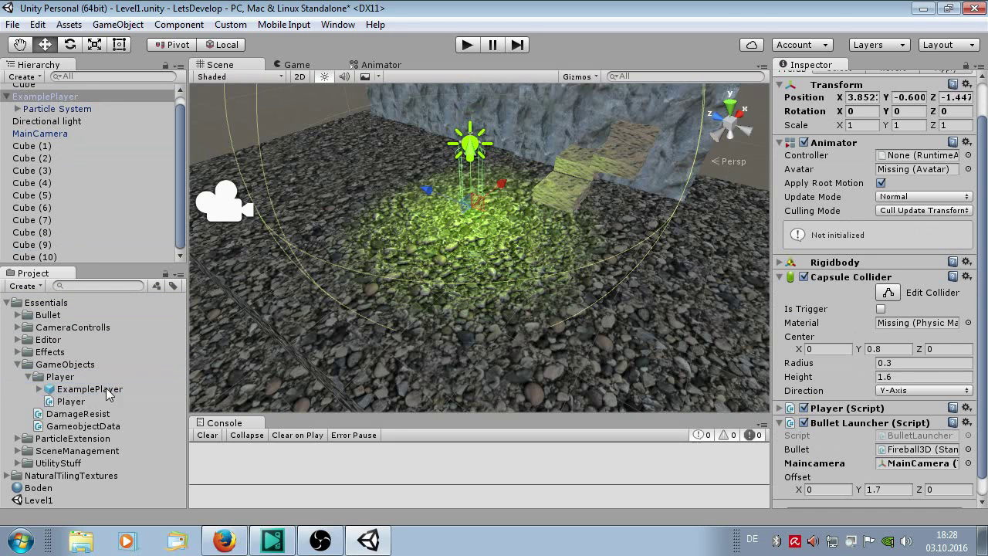
{"action": "left_click", "coordinate": [39, 389]}
{"action": "left_click", "coordinate": [80, 391]}
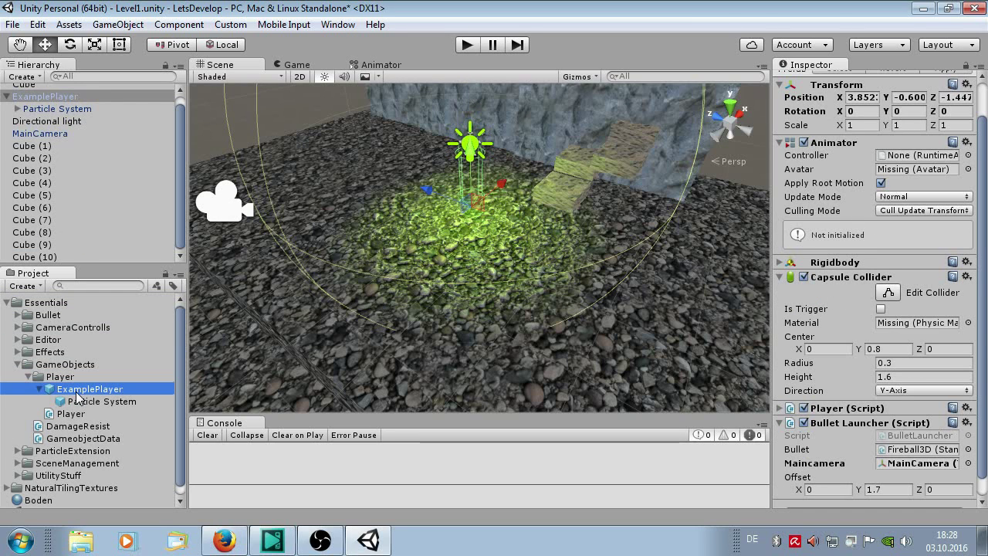
{"action": "scroll", "coordinate": [931, 409], "scroll_direction": "down", "scroll_amount": 2}
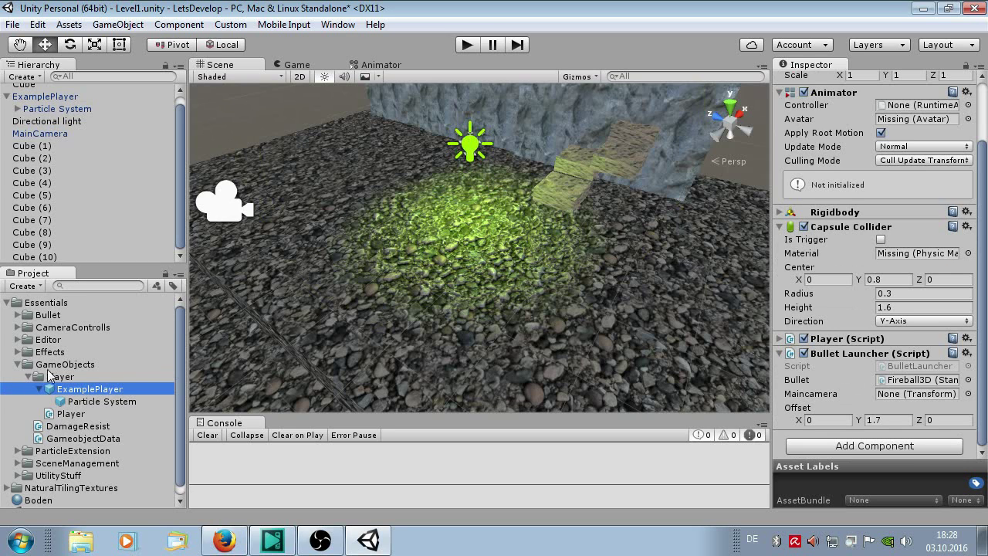
{"action": "scroll", "coordinate": [87, 411], "scroll_direction": "down", "scroll_amount": 1}
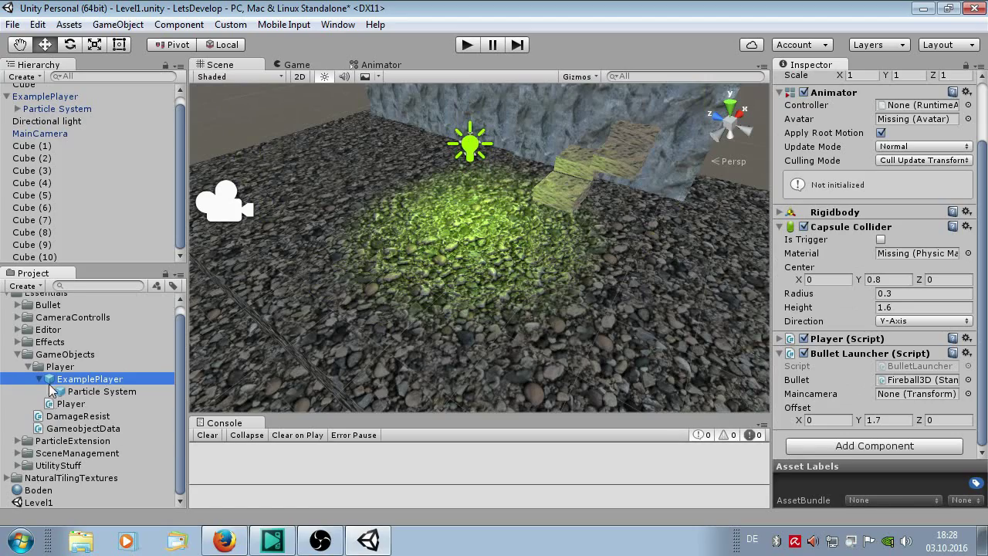
{"action": "left_click", "coordinate": [33, 368]}
{"action": "mouse_move", "coordinate": [545, 322]}
{"action": "left_mouse_down", "text": "alt"}
{"action": "mouse_move", "coordinate": [645, 257]}
{"action": "mouse_move", "coordinate": [540, 254]}
{"action": "left_mouse_up", "text": "alt"}
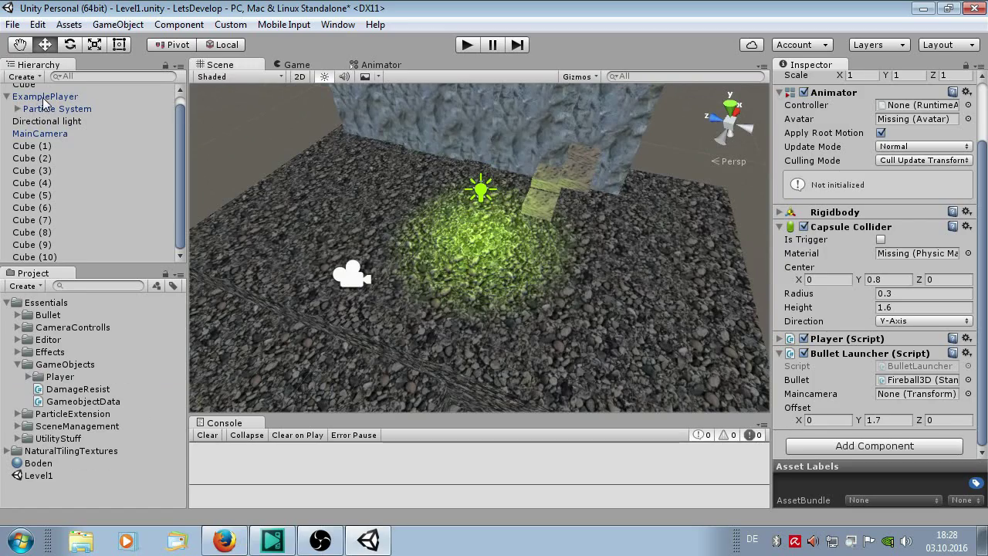
{"action": "left_click", "coordinate": [44, 97]}
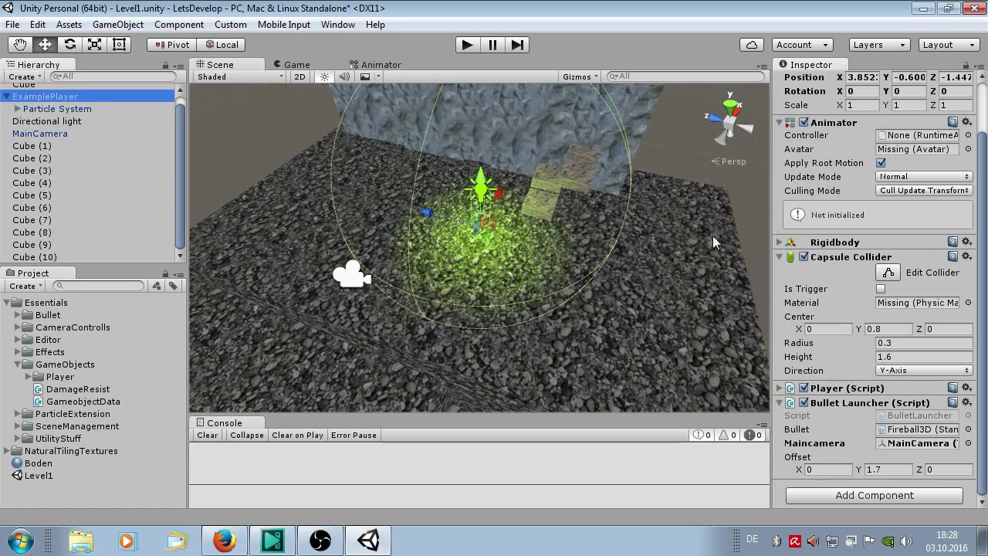
{"action": "scroll", "coordinate": [515, 178], "scroll_direction": "up", "scroll_amount": 10}
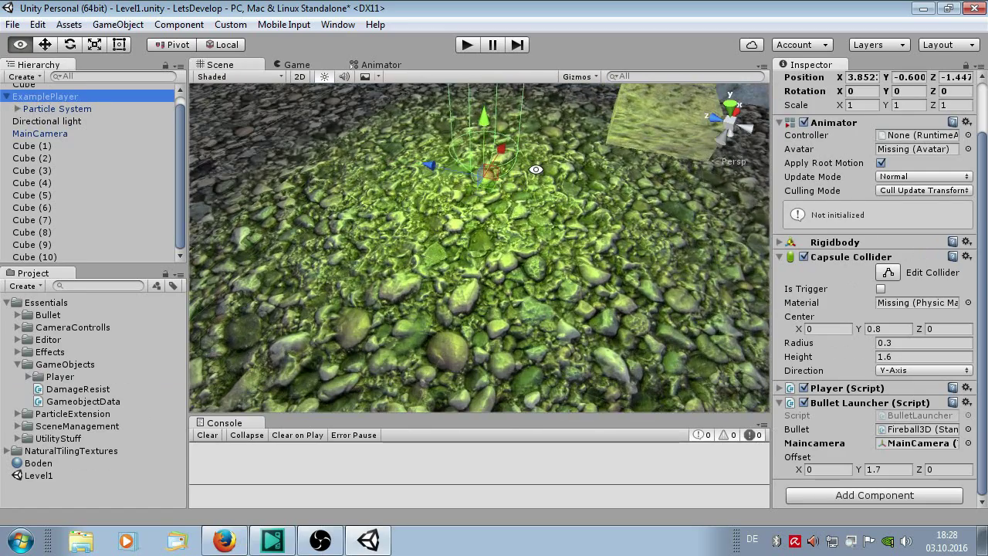
{"action": "left_click_drag", "start_coordinate": [536, 169], "coordinate": [521, 193], "text": "alt"}
{"action": "left_click", "coordinate": [466, 46]}
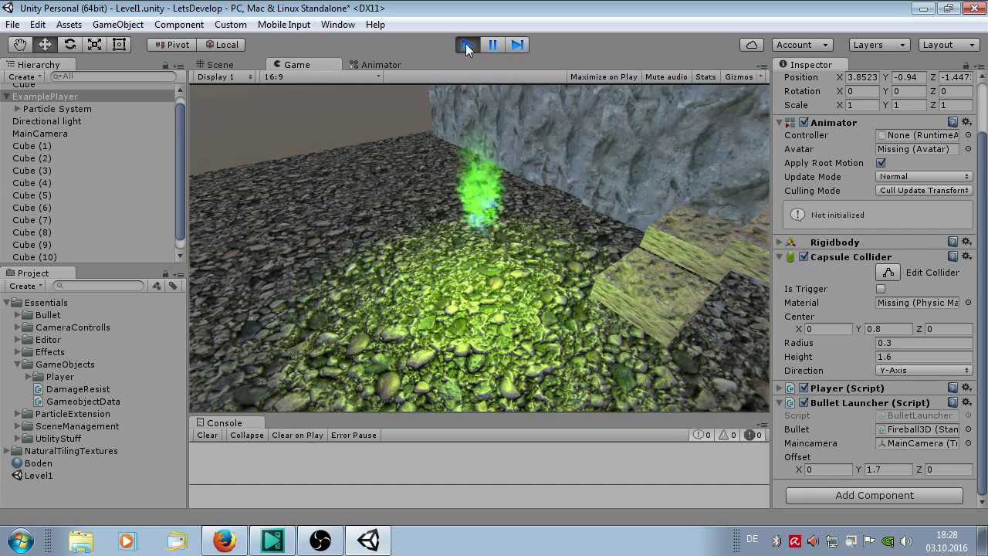
{"action": "left_click", "coordinate": [466, 44]}
{"action": "left_click", "coordinate": [65, 112]}
{"action": "left_click", "coordinate": [60, 98]}
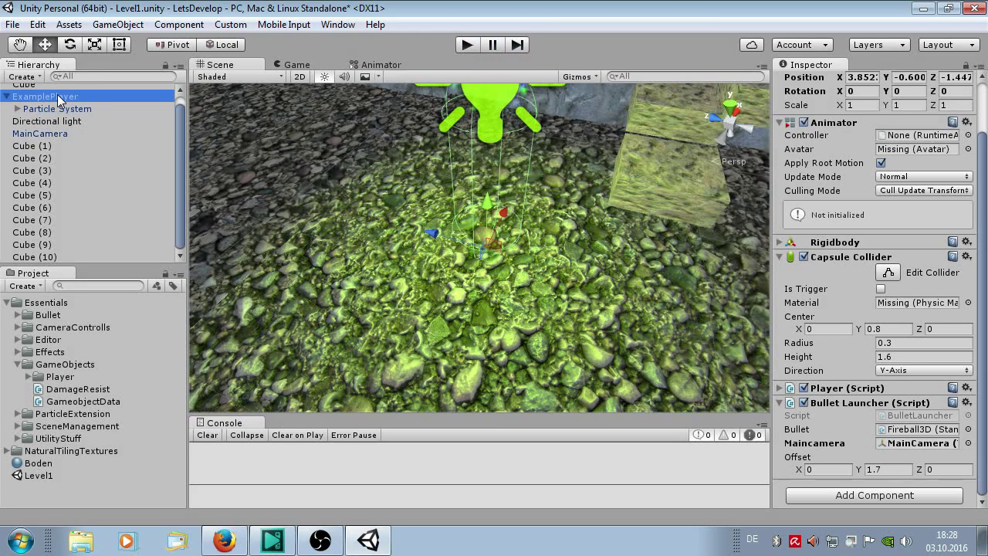
Add a Capsule 3D object as a child of ExamplePlayer
{"action": "right_click", "coordinate": [58, 99]}
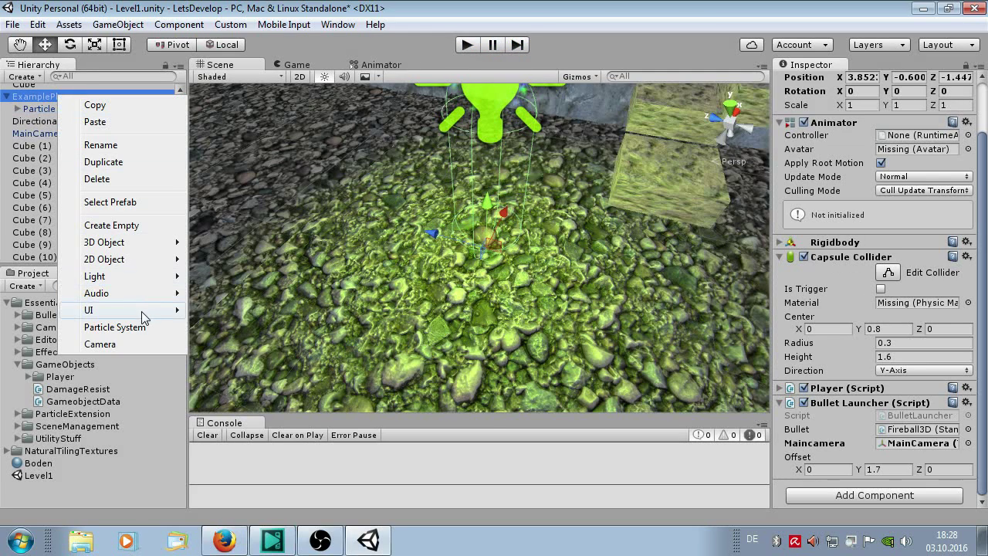
{"action": "mouse_move", "coordinate": [141, 311]}
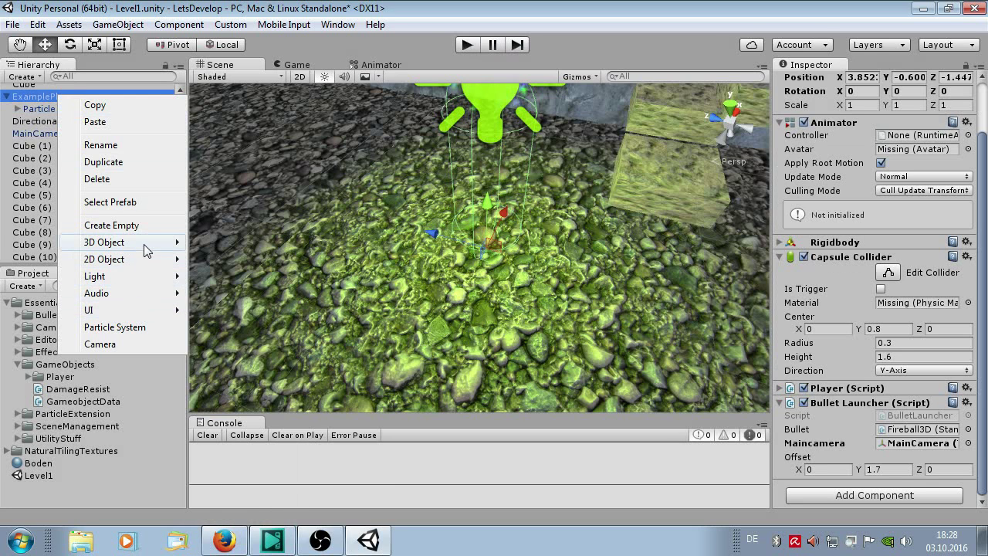
{"action": "mouse_move", "coordinate": [148, 243]}
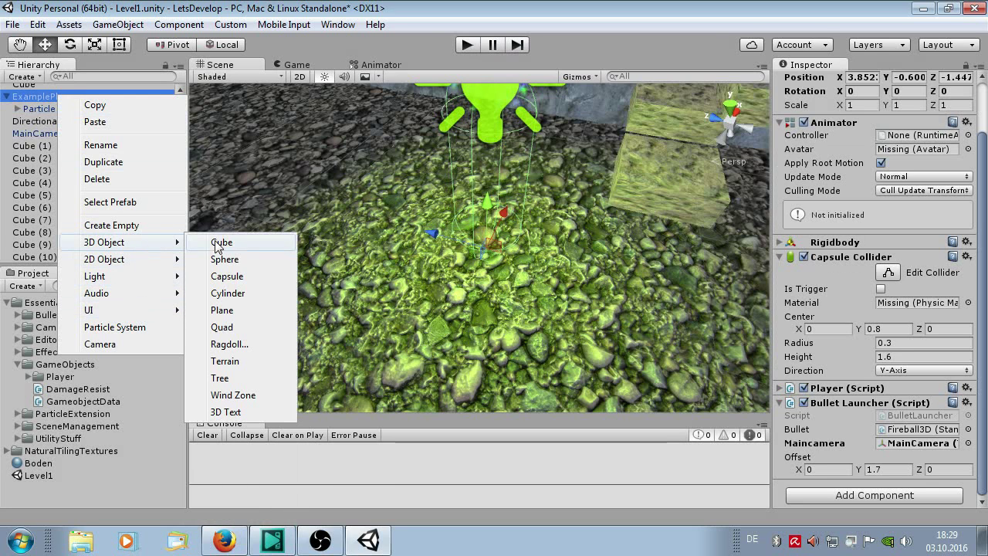
{"action": "left_click", "coordinate": [264, 277]}
{"action": "left_click_drag", "start_coordinate": [374, 204], "coordinate": [581, 180], "text": "alt"}
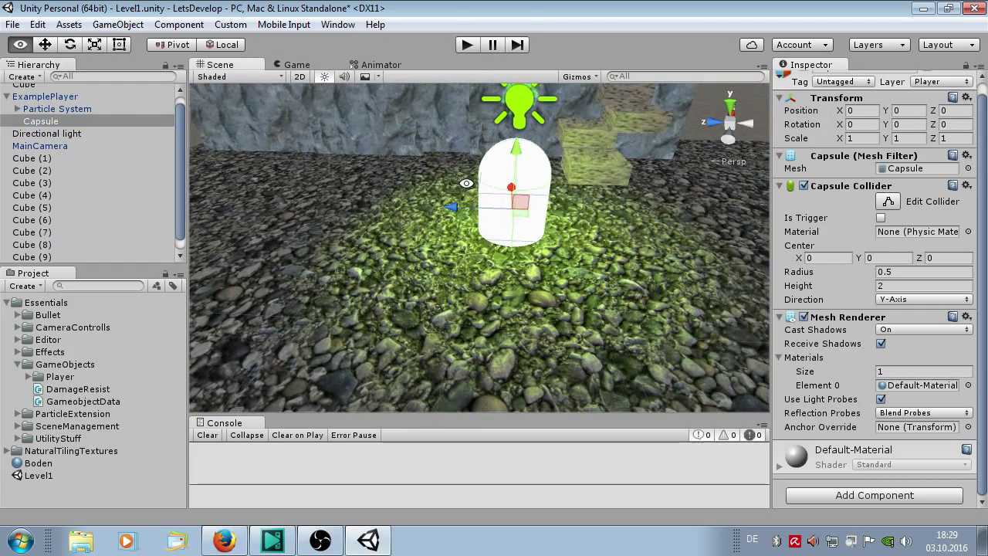
Raise the Capsule to Y 0.56 and narrow its scale to 0.5
{"action": "left_click", "coordinate": [50, 96]}
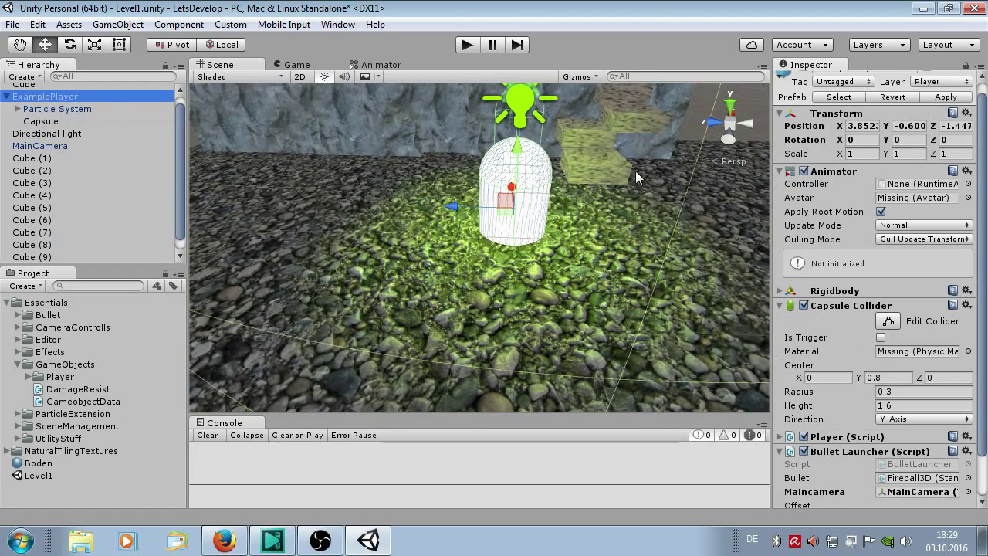
{"action": "left_click_drag", "start_coordinate": [637, 178], "coordinate": [485, 208], "text": "alt"}
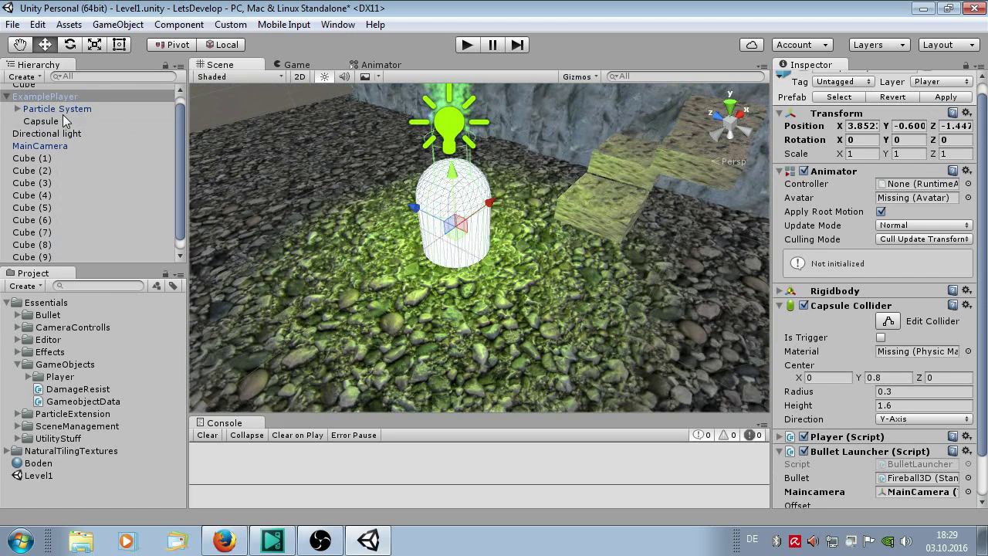
{"action": "left_click", "coordinate": [62, 121]}
{"action": "left_click_drag", "start_coordinate": [452, 176], "coordinate": [450, 149]}
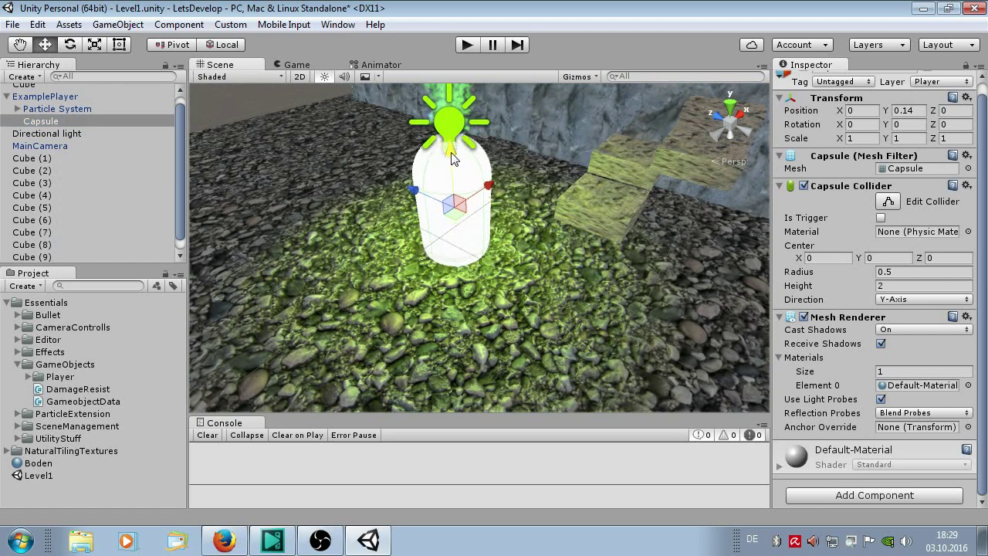
{"action": "left_click", "coordinate": [851, 140]}
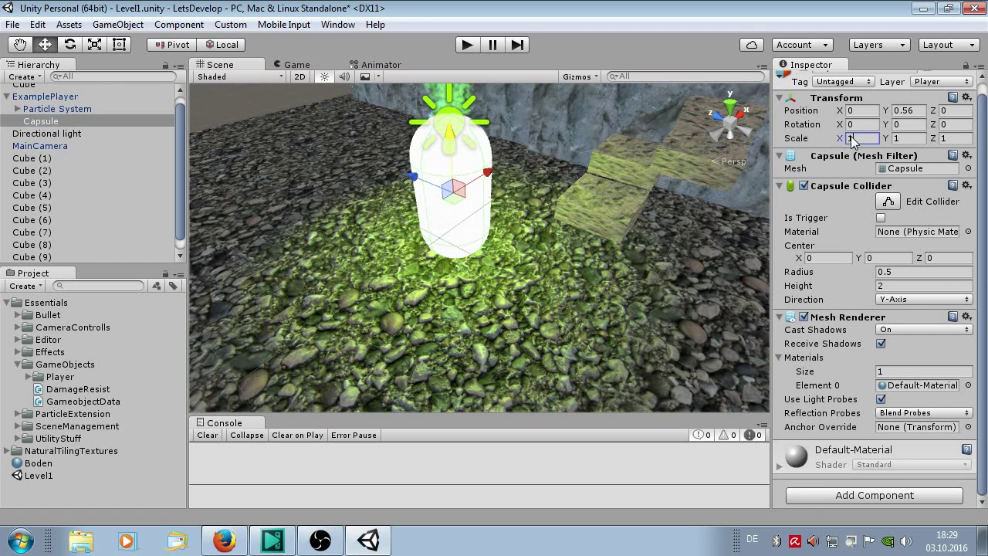
{"action": "type", "text": "0."}
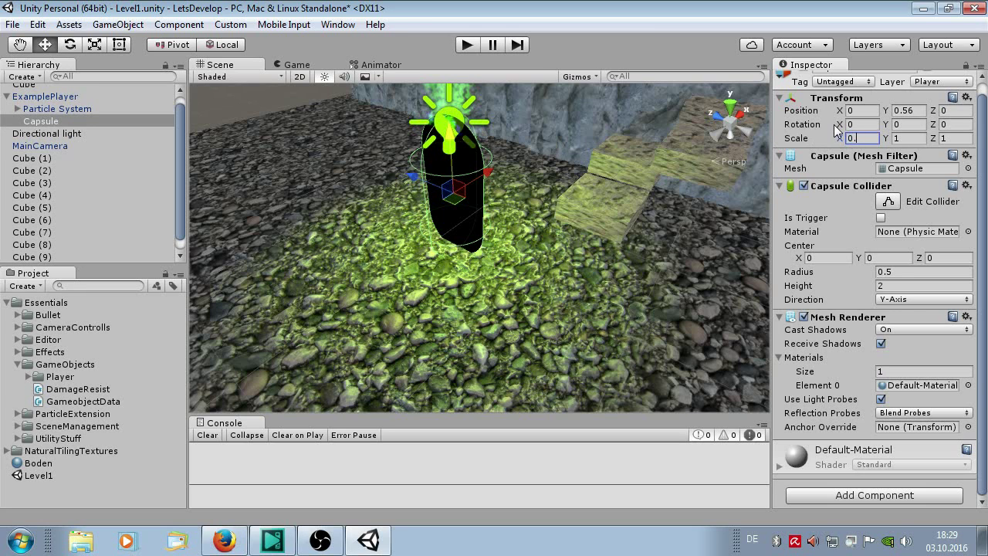
{"action": "type", "text": "5"}
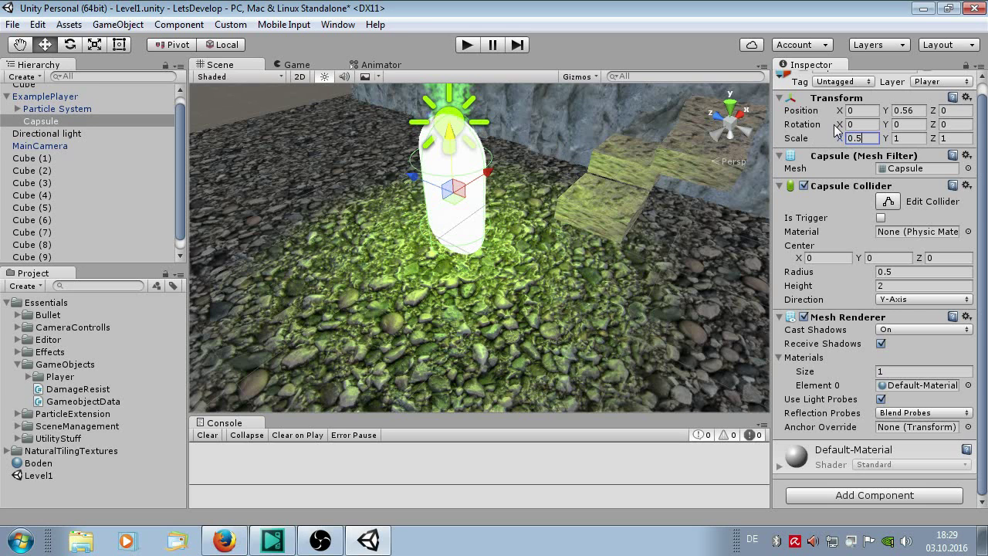
{"action": "type", "text": "0."}
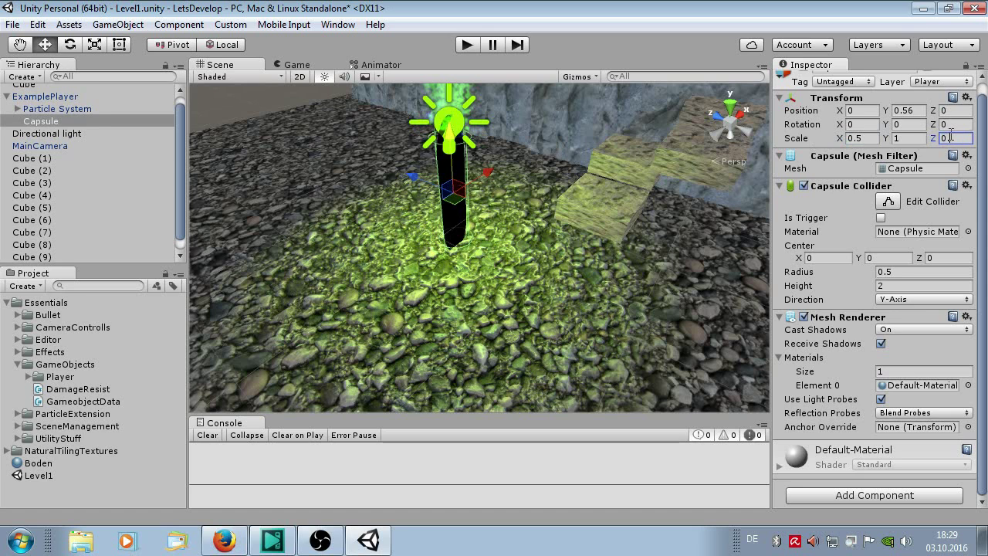
{"action": "type", "text": "5"}
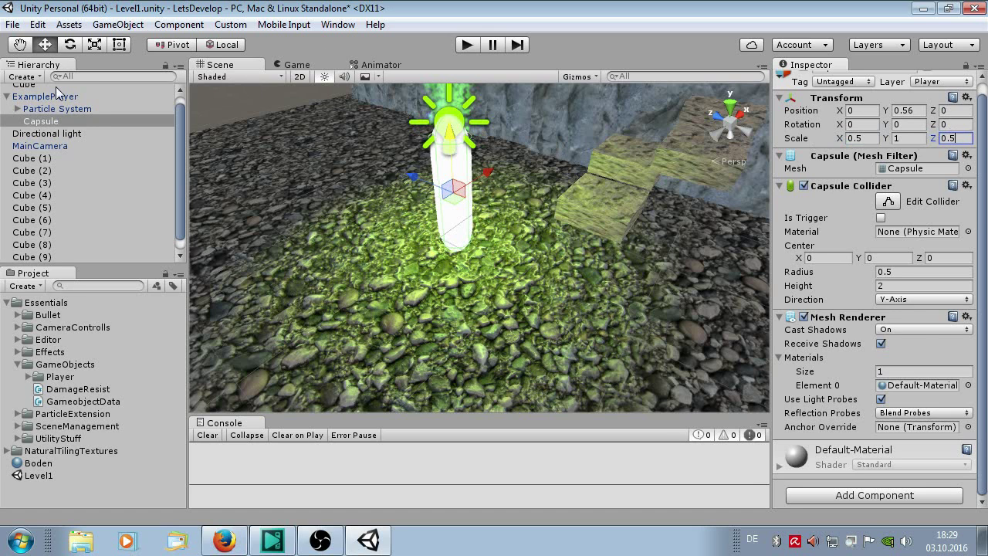
Move ExamplePlayer up to Y -0.21
{"action": "left_click", "coordinate": [116, 96]}
{"action": "mouse_move", "coordinate": [446, 185]}
{"action": "left_mouse_down"}
{"action": "mouse_move", "coordinate": [453, 159]}
{"action": "mouse_move", "coordinate": [470, 180]}
{"action": "mouse_move", "coordinate": [500, 187]}
{"action": "left_mouse_up"}
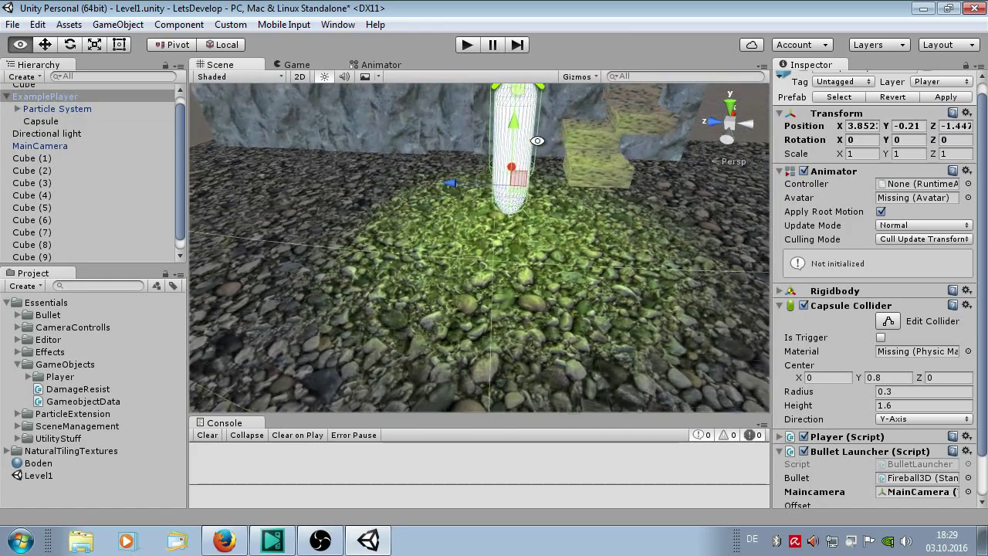
{"action": "scroll", "coordinate": [500, 195], "scroll_direction": "up", "scroll_amount": 5}
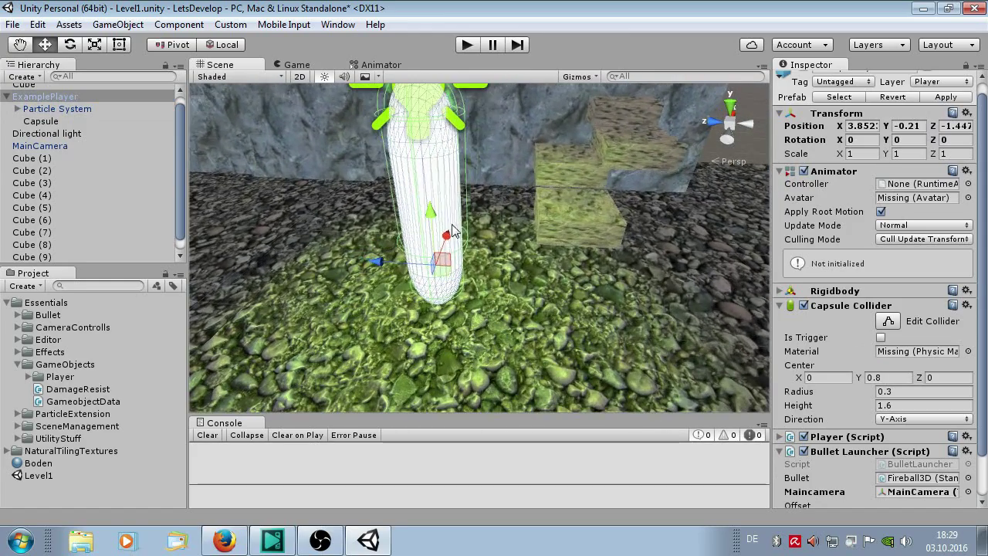
{"action": "middle_click_drag", "start_coordinate": [494, 202], "coordinate": [486, 220]}
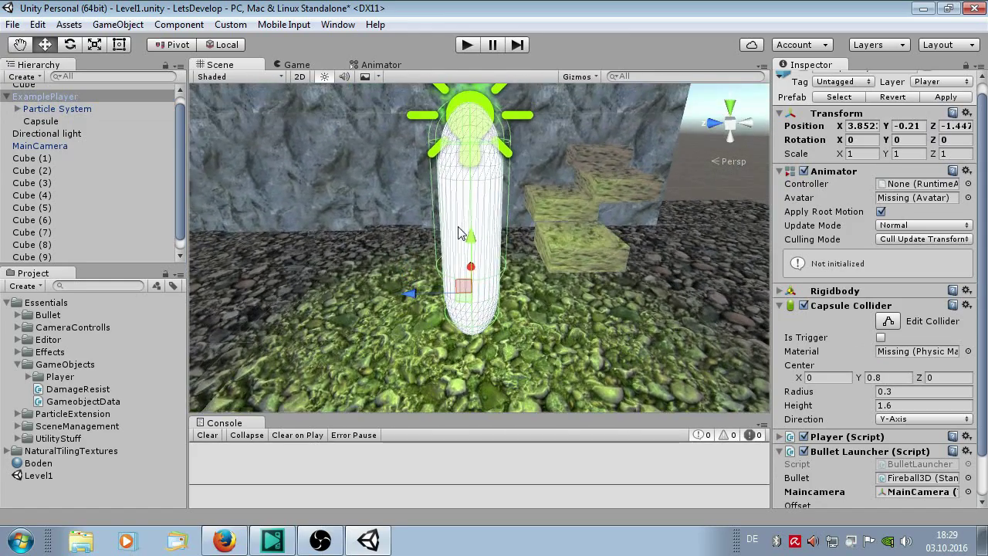
{"action": "scroll", "coordinate": [463, 231], "scroll_direction": "up", "scroll_amount": 2}
Set the Capsule's X and Z scale back to 1
{"action": "left_click", "coordinate": [70, 121]}
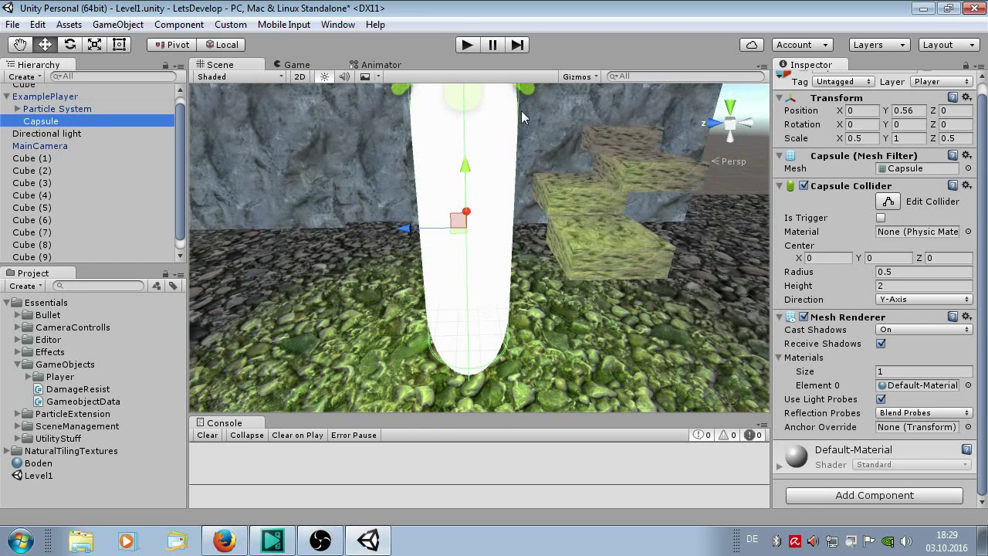
{"action": "left_click", "coordinate": [857, 137]}
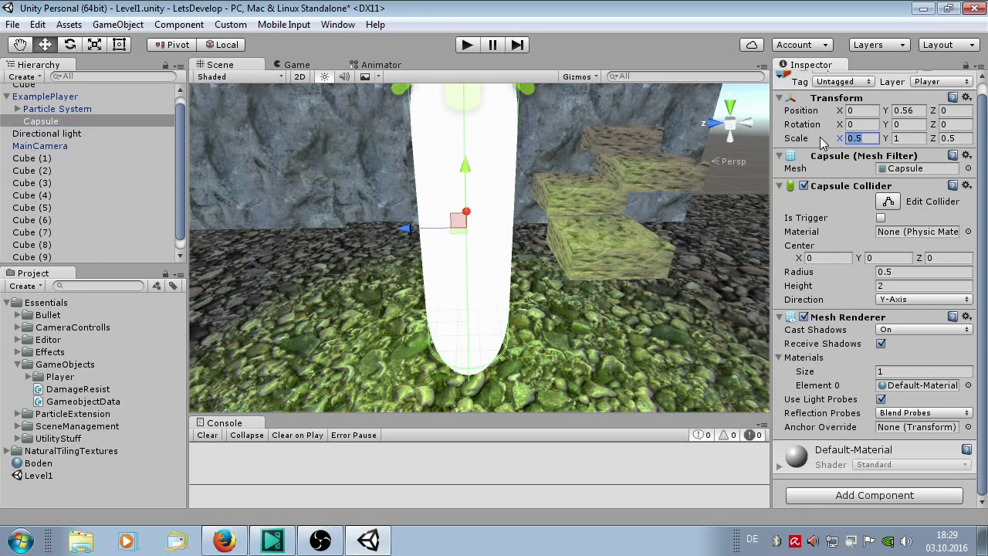
{"action": "type", "text": "1"}
{"action": "key", "text": "Tab"}
{"action": "key", "text": "Tab"}
{"action": "type", "text": "1"}
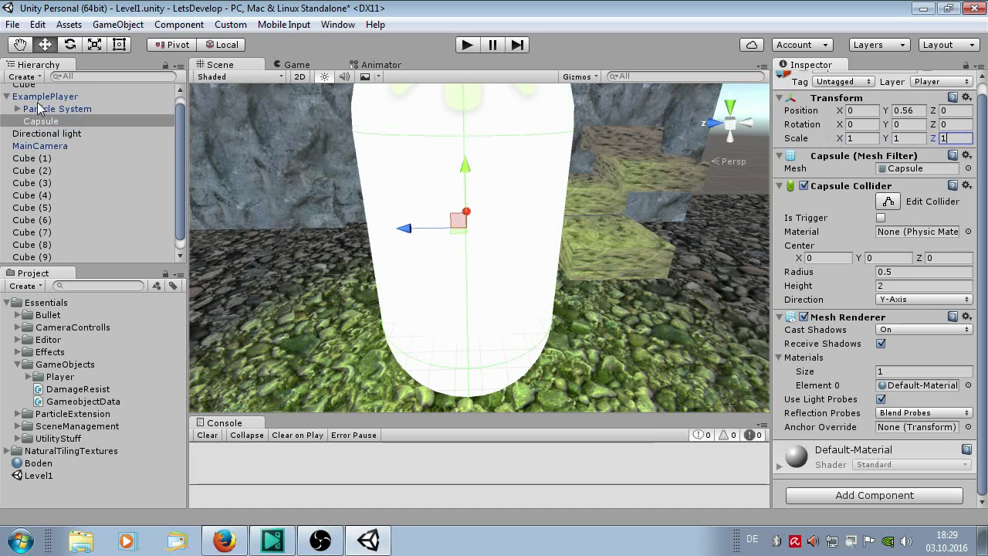
Set ExamplePlayer's Capsule Collider height to 2 and radius to 0.53
{"action": "left_click", "coordinate": [40, 97]}
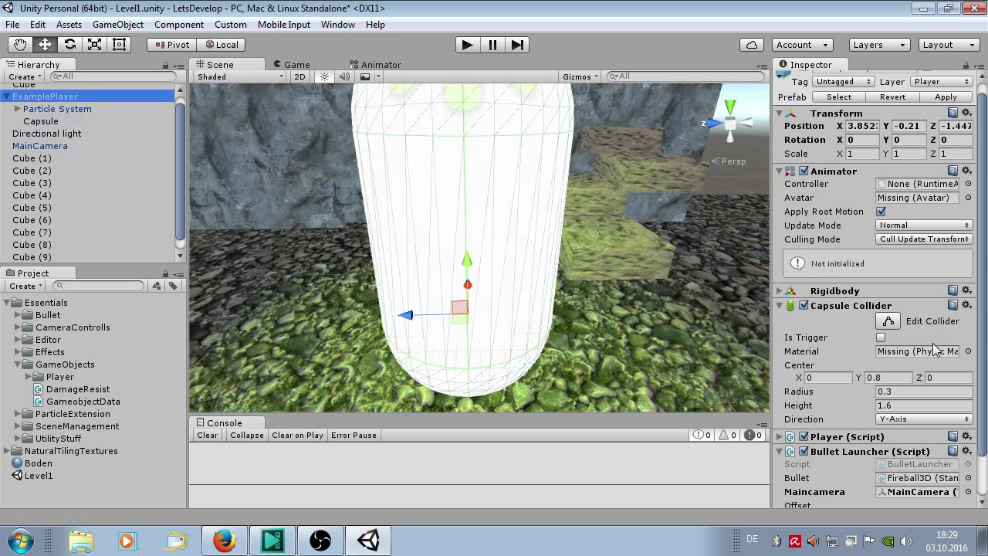
{"action": "scroll", "coordinate": [904, 374], "scroll_direction": "down", "scroll_amount": 2}
{"action": "left_click", "coordinate": [905, 345]}
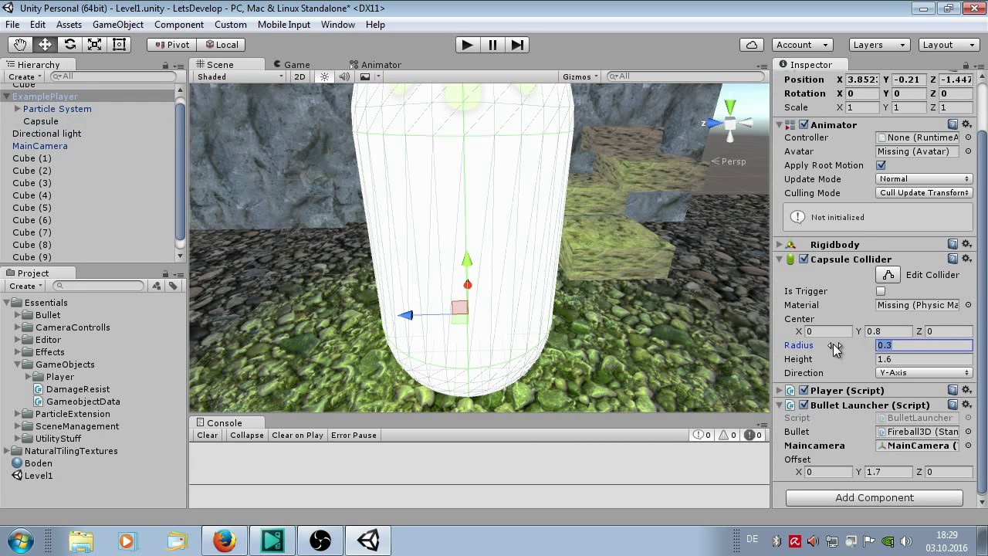
{"action": "type", "text": "1"}
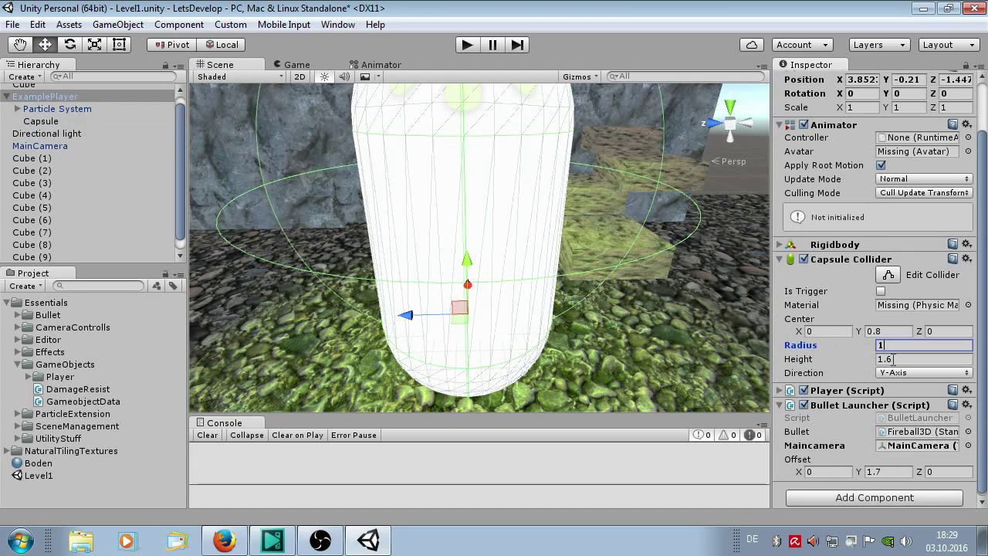
{"action": "scroll", "coordinate": [528, 217], "scroll_direction": "down", "scroll_amount": 3}
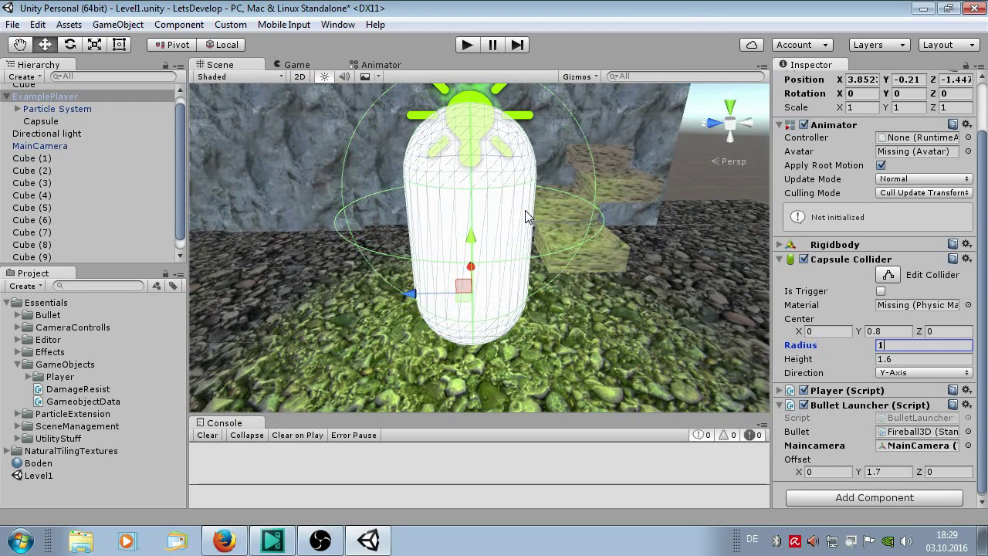
{"action": "left_click_drag", "start_coordinate": [850, 351], "coordinate": [844, 349]}
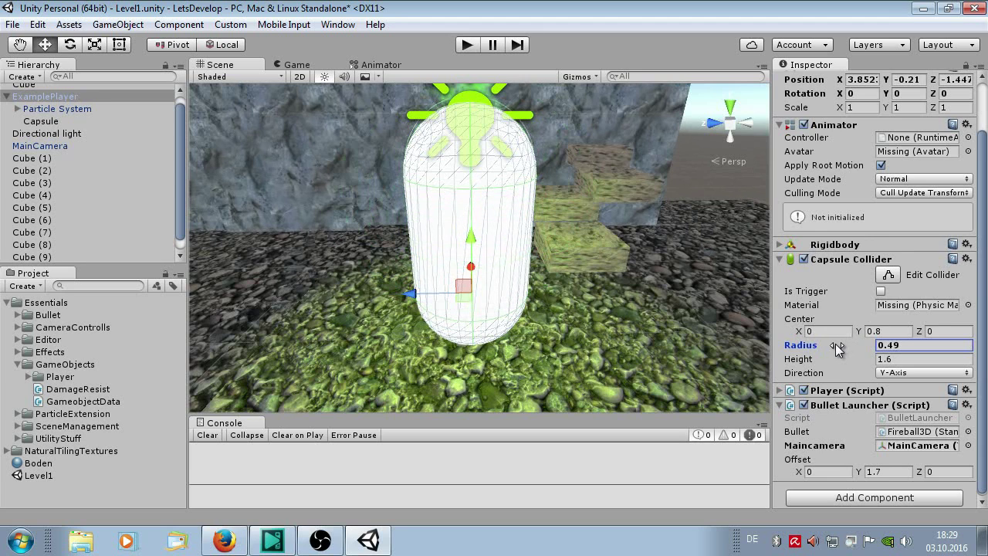
{"action": "left_click", "coordinate": [847, 361]}
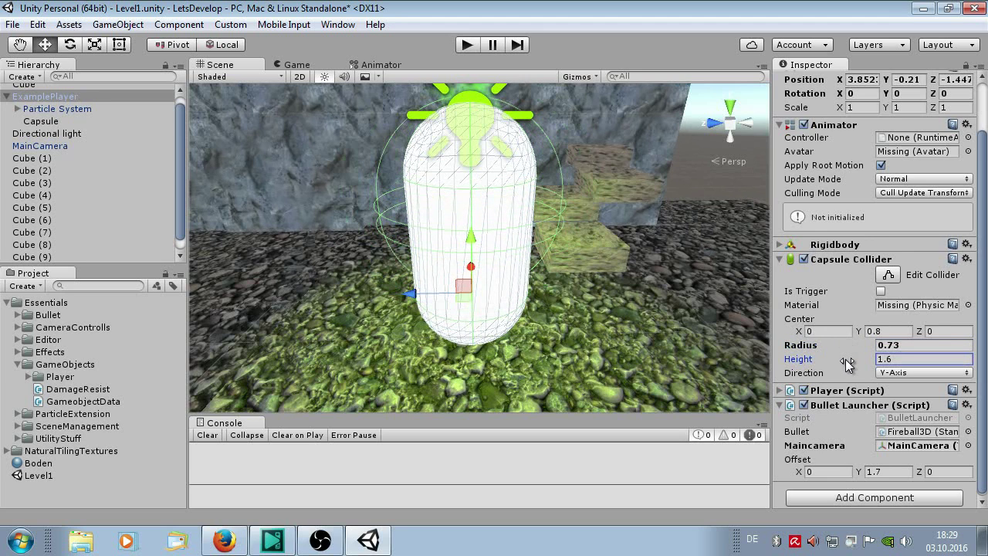
{"action": "left_click_drag", "start_coordinate": [847, 361], "coordinate": [861, 362]}
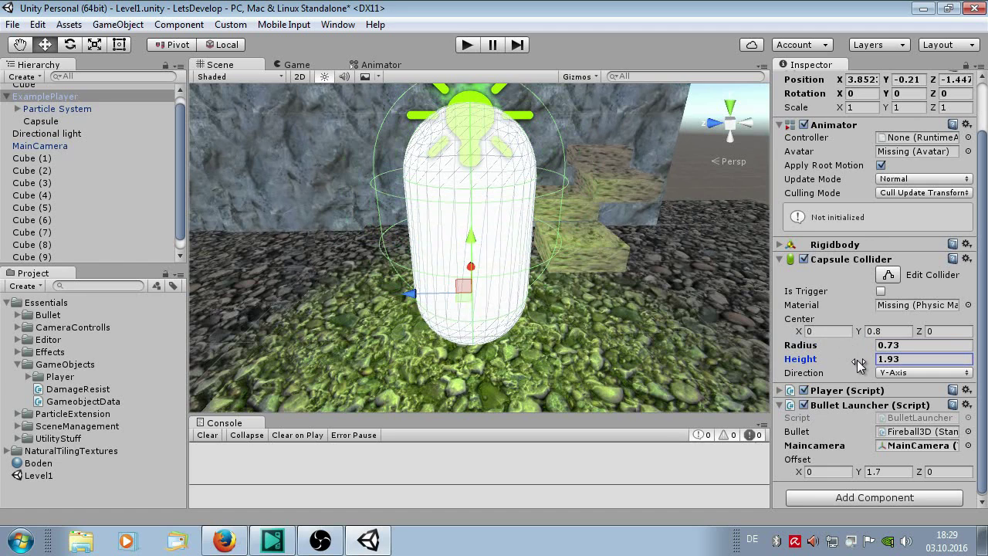
{"action": "left_click", "coordinate": [883, 347]}
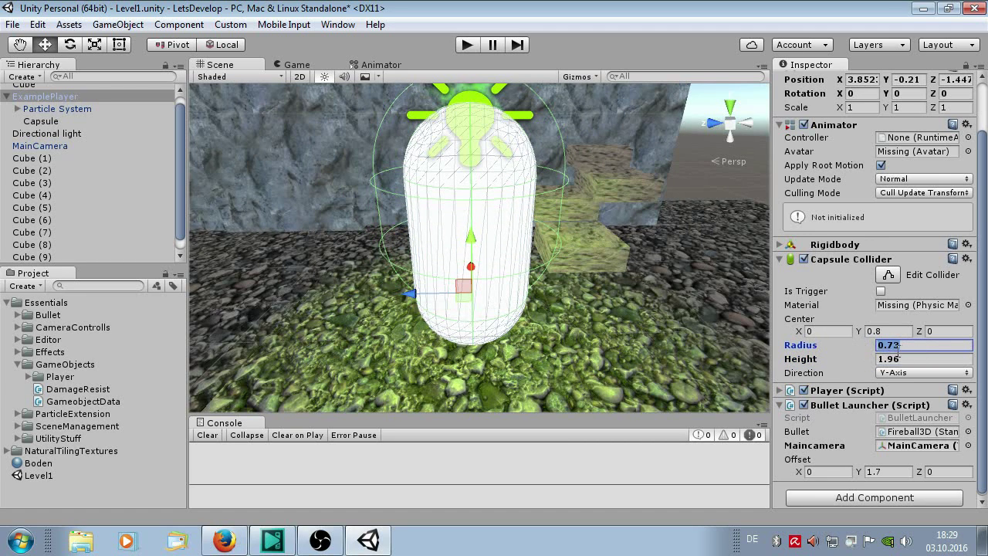
{"action": "left_click", "coordinate": [899, 359]}
{"action": "type", "text": "2"}
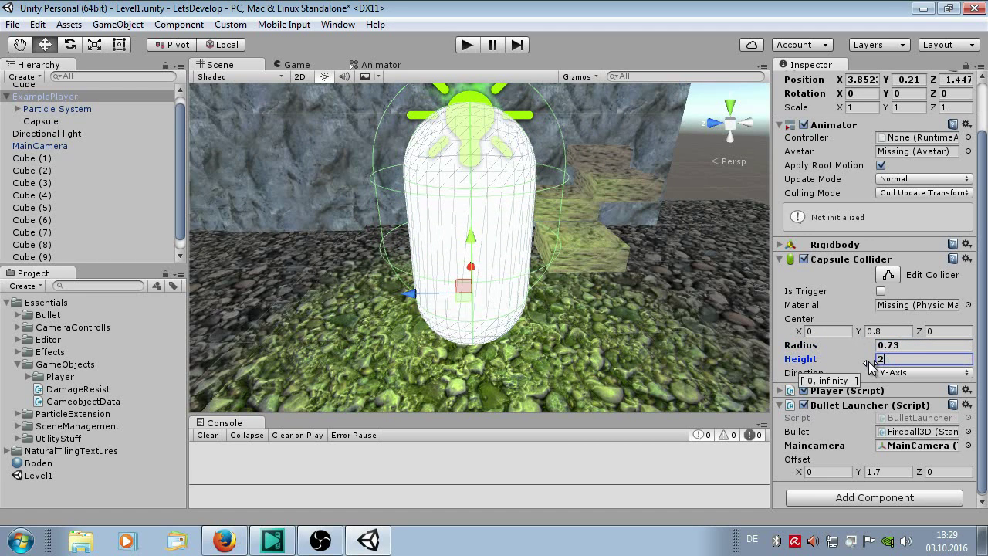
{"action": "left_click_drag", "start_coordinate": [871, 347], "coordinate": [858, 349]}
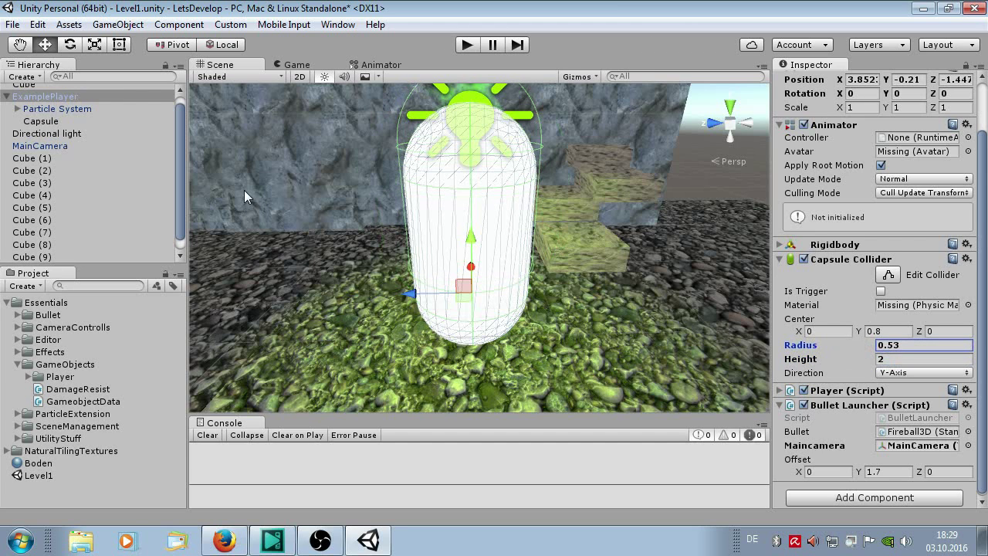
Raise the Capsule mesh to Y 0.912 inside the collider
{"action": "left_click", "coordinate": [54, 121]}
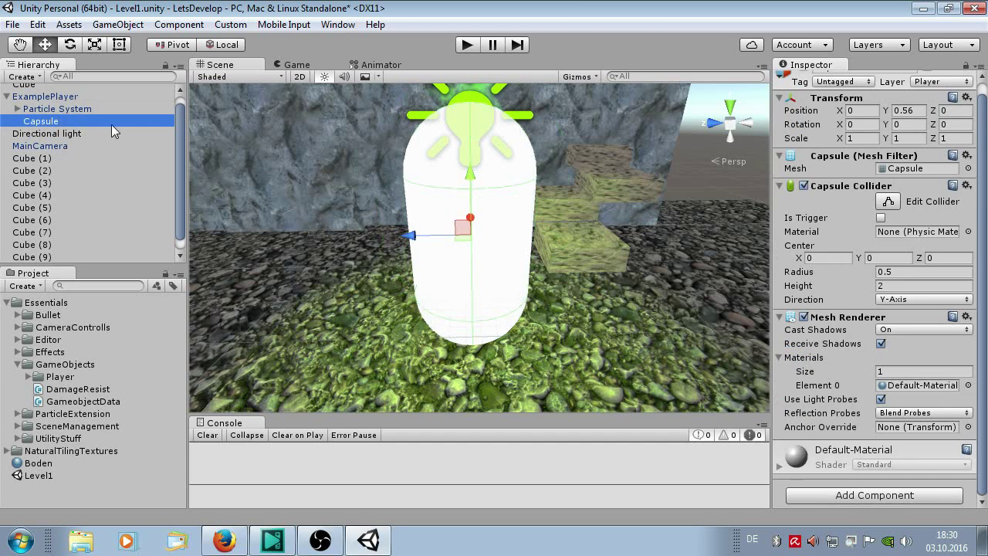
{"action": "left_click_drag", "start_coordinate": [469, 188], "coordinate": [469, 146]}
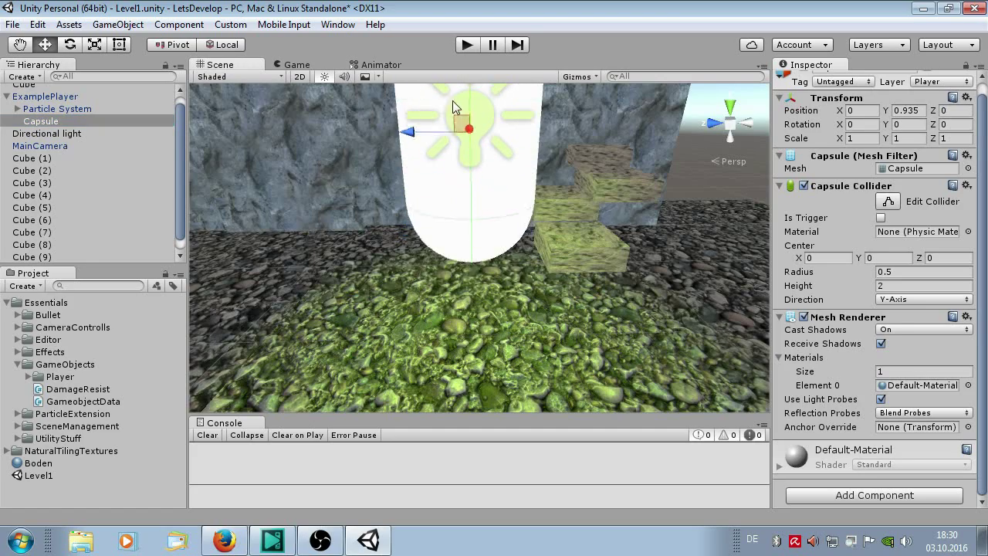
{"action": "mouse_move", "coordinate": [576, 150]}
{"action": "left_mouse_down", "text": "alt"}
{"action": "mouse_move", "coordinate": [419, 225]}
{"action": "mouse_move", "coordinate": [483, 232]}
{"action": "mouse_move", "coordinate": [791, 212]}
{"action": "left_mouse_up", "text": "alt"}
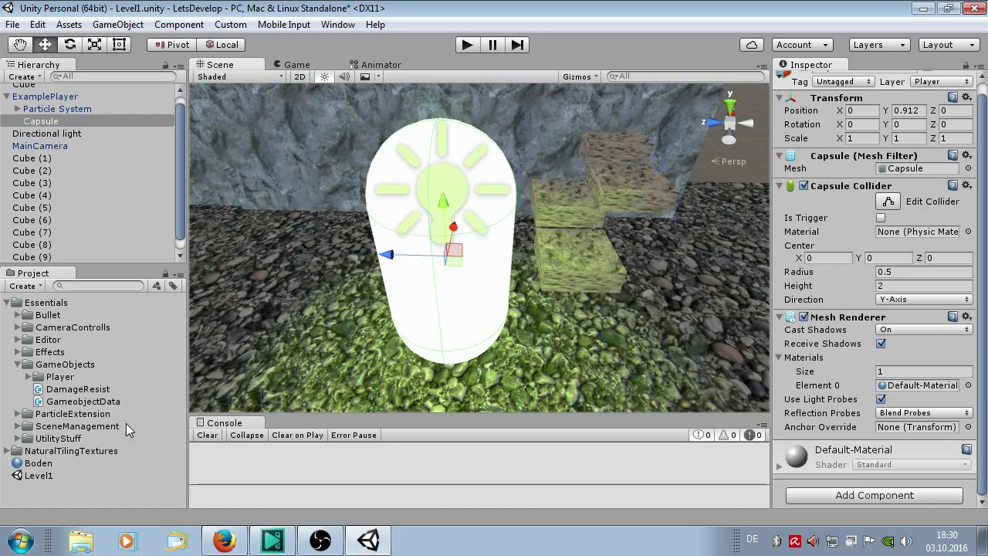
Create a new material named player and apply it to the capsule
{"action": "right_click", "coordinate": [39, 485]}
{"action": "mouse_move", "coordinate": [163, 201]}
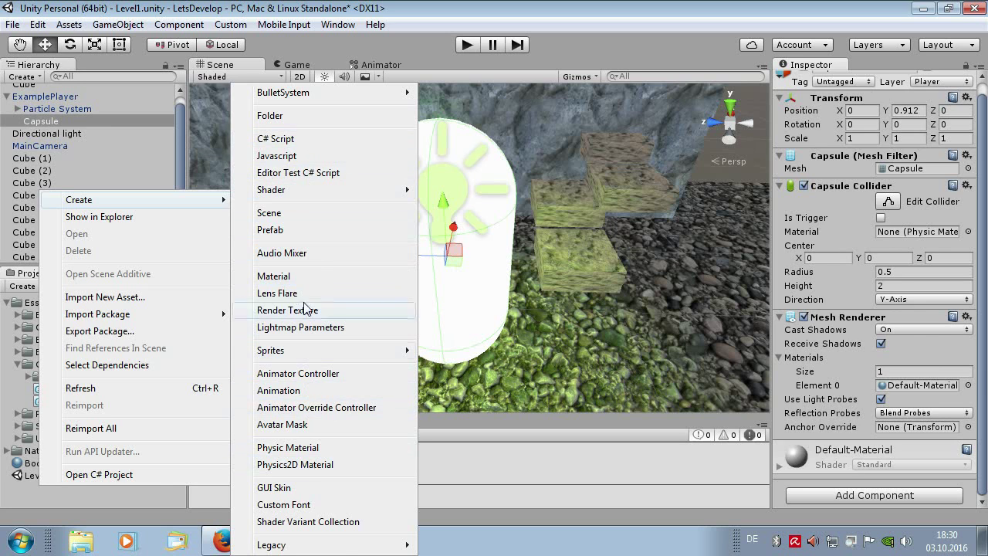
{"action": "left_click", "coordinate": [315, 276]}
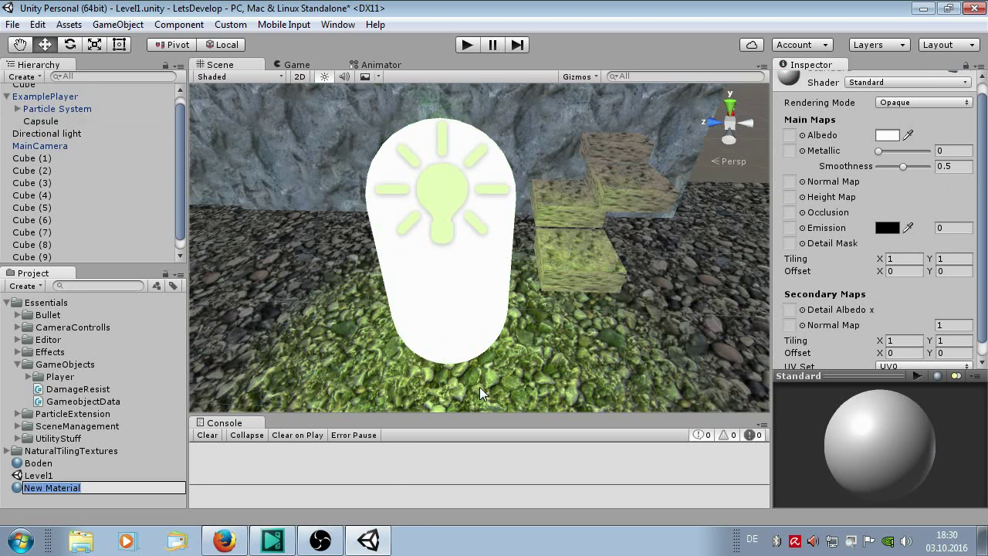
{"action": "type", "text": "player"}
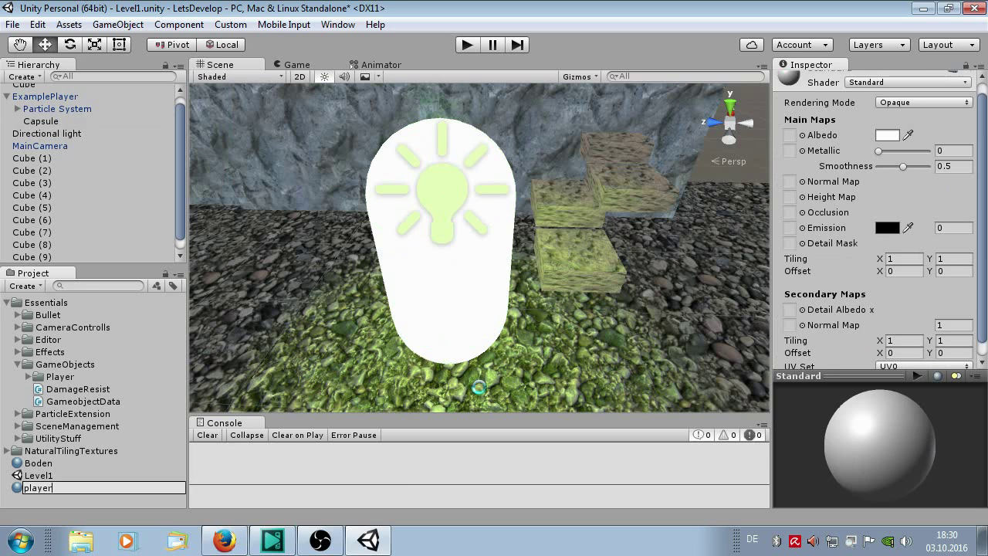
{"action": "key", "text": "Return"}
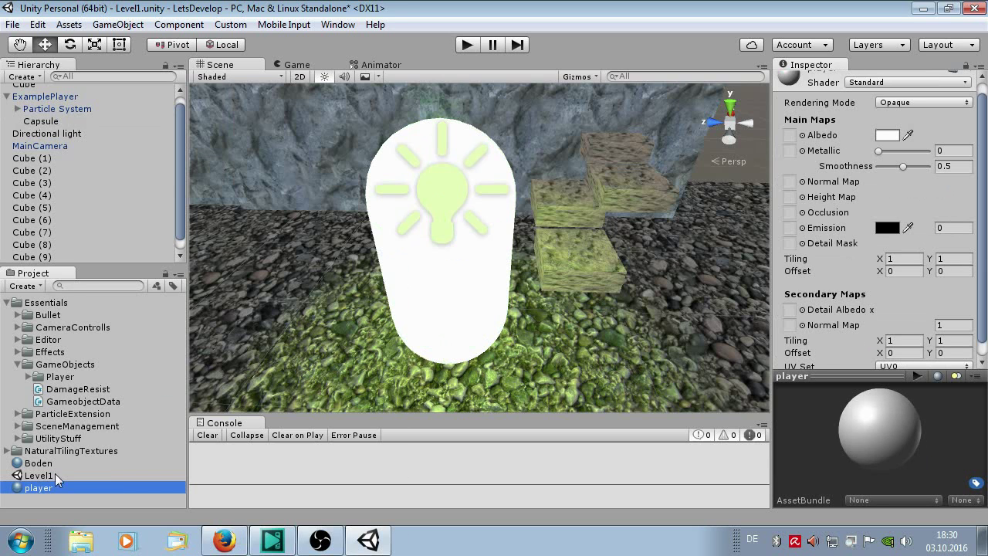
{"action": "left_click_drag", "start_coordinate": [44, 486], "coordinate": [413, 345]}
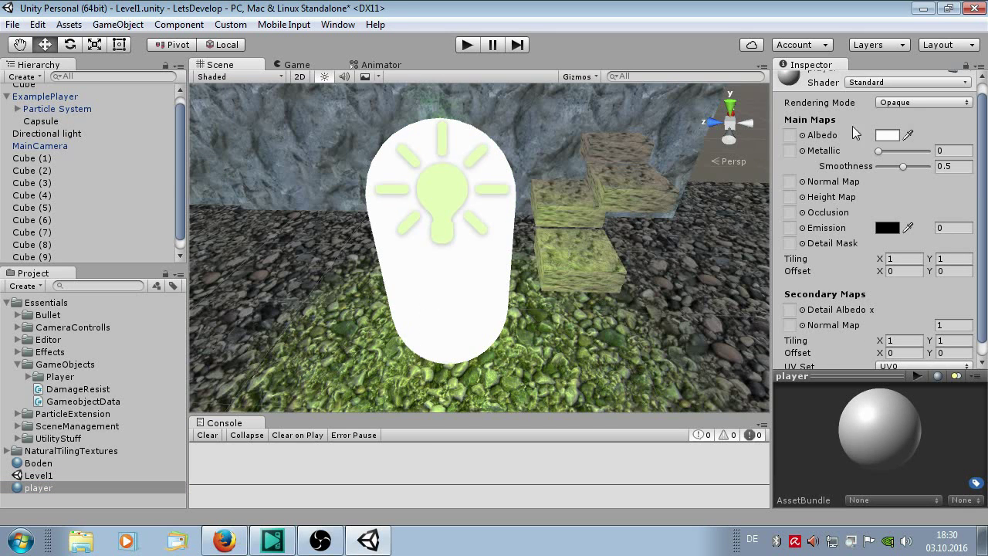
Give the player material T_GrandCanyonGround_01_H as albedo and metallic 0.41
{"action": "left_click", "coordinate": [803, 136]}
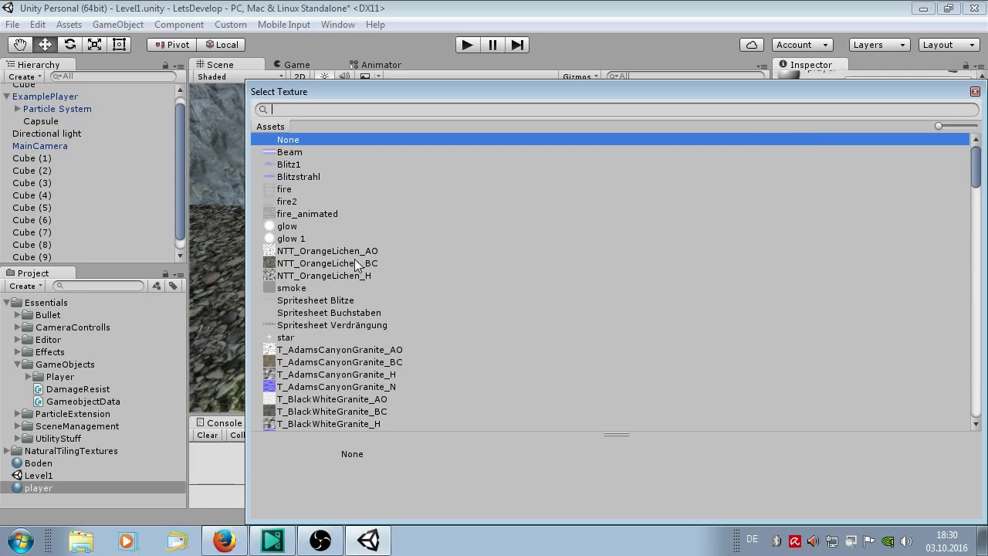
{"action": "scroll", "coordinate": [376, 257], "scroll_direction": "down", "scroll_amount": 5}
{"action": "scroll", "coordinate": [379, 266], "scroll_direction": "down", "scroll_amount": 5}
{"action": "double_click", "coordinate": [324, 272]}
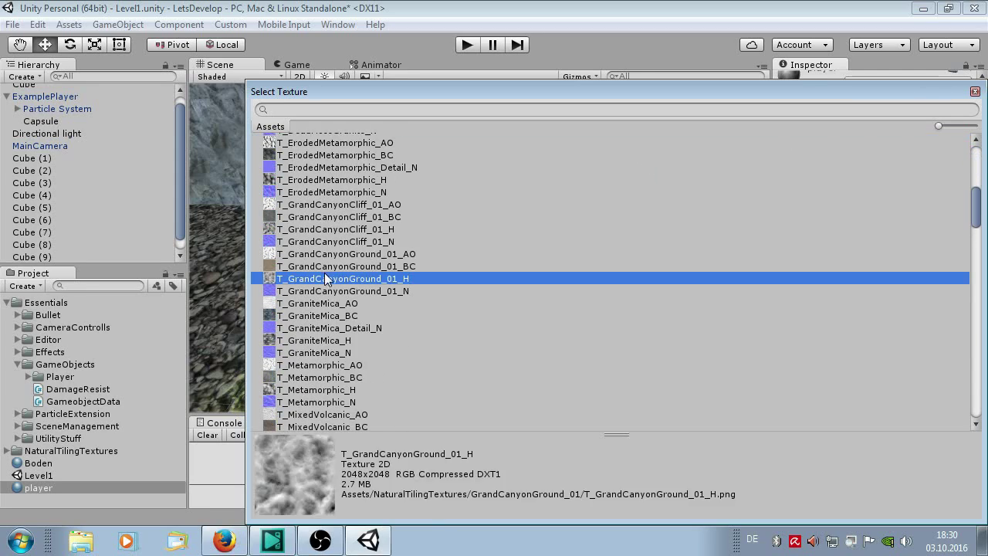
{"action": "scroll", "coordinate": [454, 282], "scroll_direction": "up", "scroll_amount": 3}
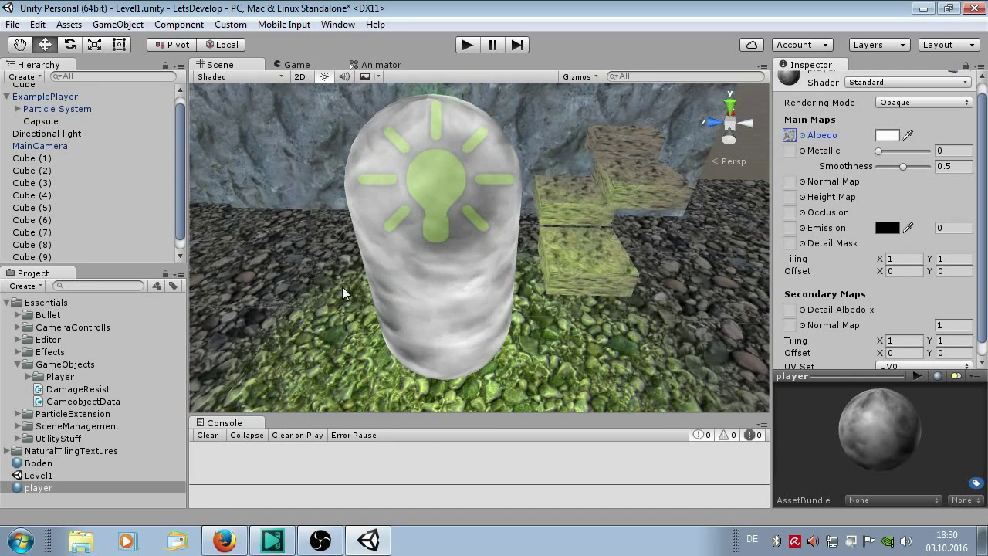
{"action": "left_click_drag", "start_coordinate": [342, 287], "coordinate": [761, 208], "text": "alt"}
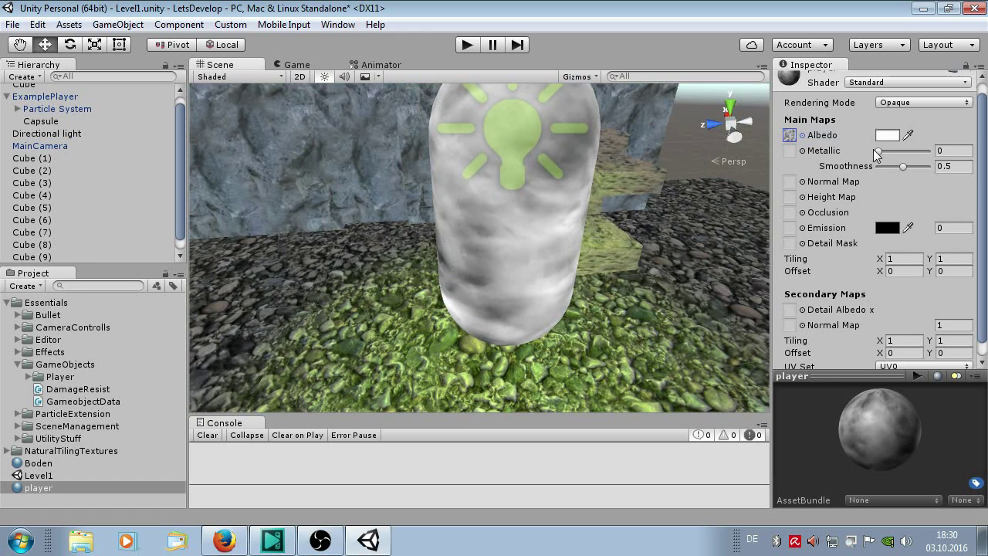
{"action": "left_click_drag", "start_coordinate": [877, 152], "coordinate": [897, 152]}
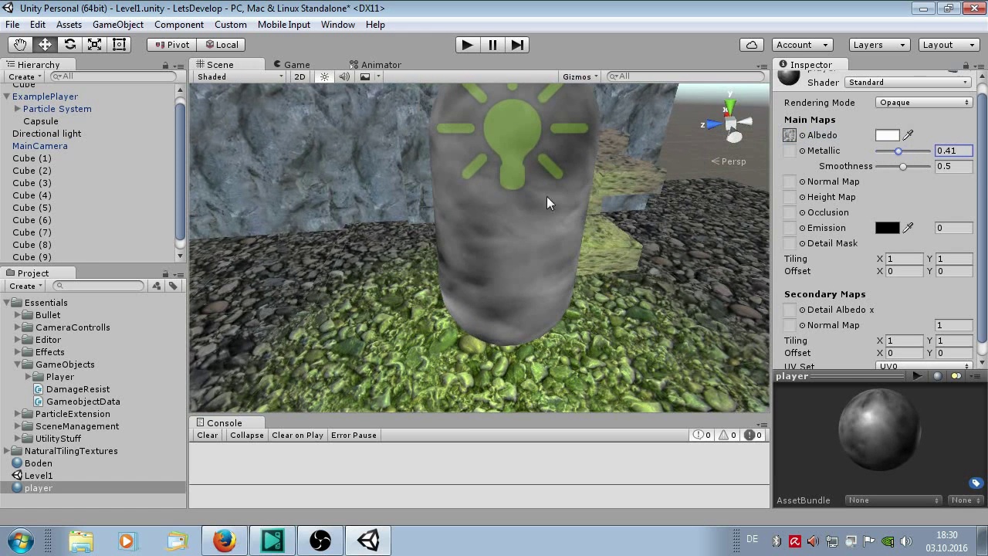
{"action": "left_click", "coordinate": [56, 122]}
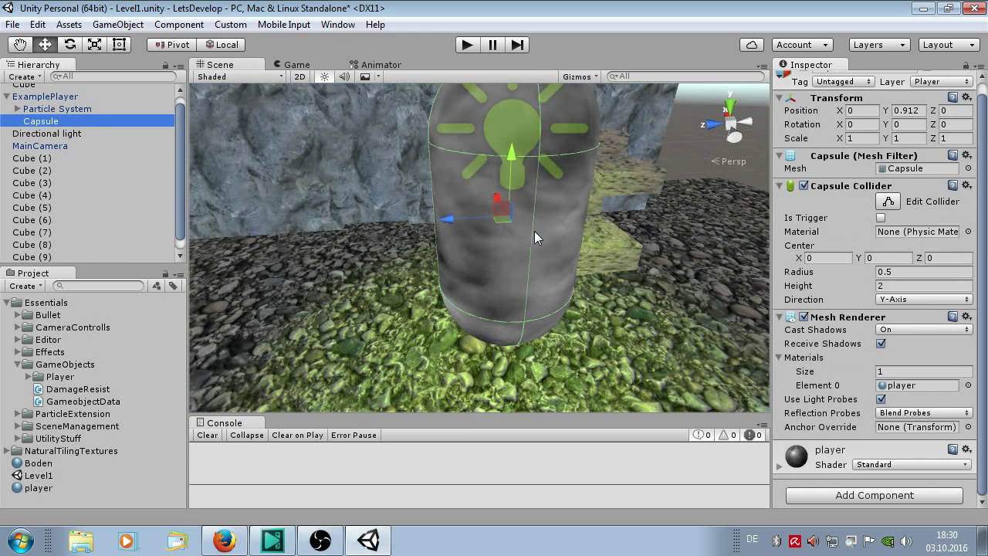
Lower the Capsule, frame ExamplePlayer, and raise the Particle System to Y 2.26
{"action": "mouse_move", "coordinate": [519, 183]}
{"action": "left_mouse_down"}
{"action": "mouse_move", "coordinate": [527, 247]}
{"action": "mouse_move", "coordinate": [538, 255]}
{"action": "left_mouse_up"}
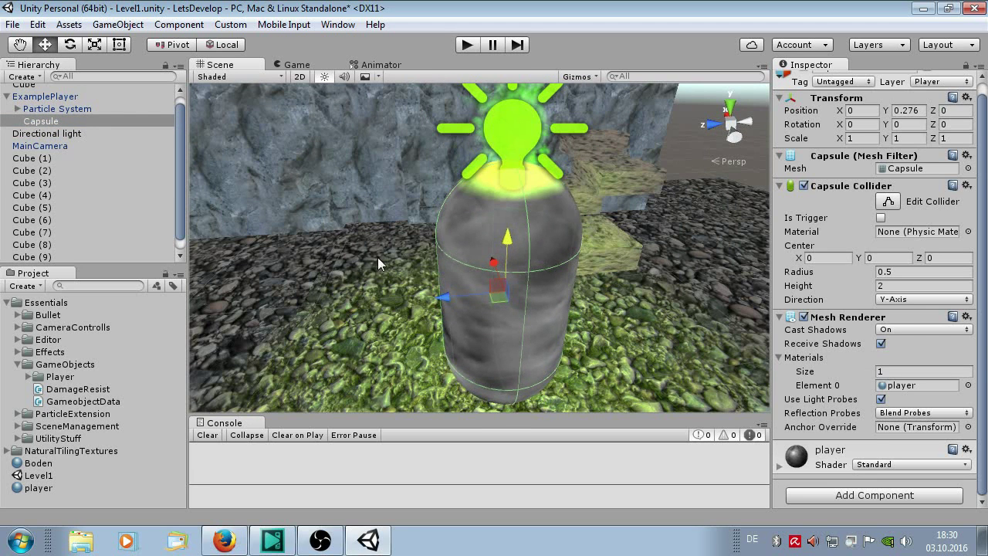
{"action": "left_click", "coordinate": [45, 96]}
{"action": "key", "text": "f"}
{"action": "scroll", "coordinate": [459, 272], "scroll_direction": "up", "scroll_amount": 1}
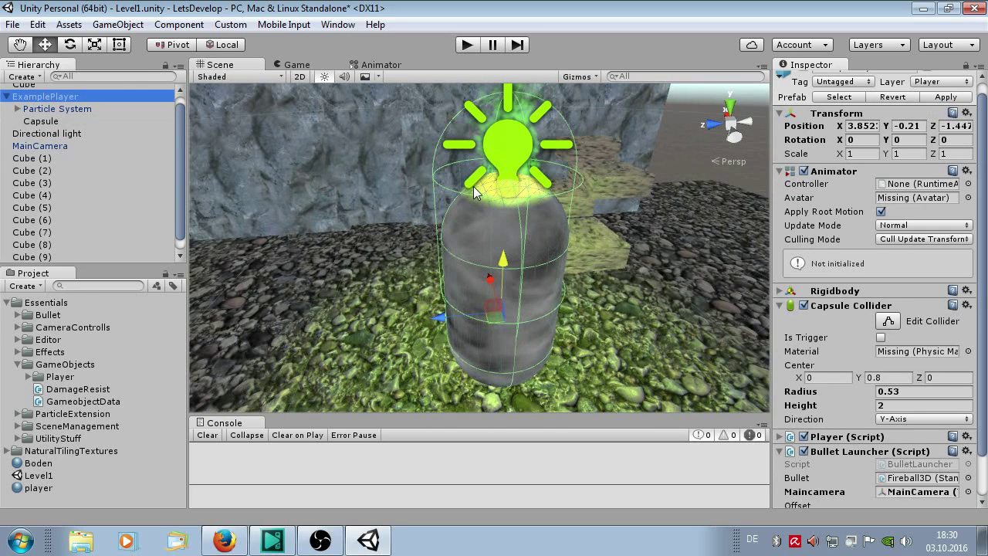
{"action": "left_click", "coordinate": [35, 109]}
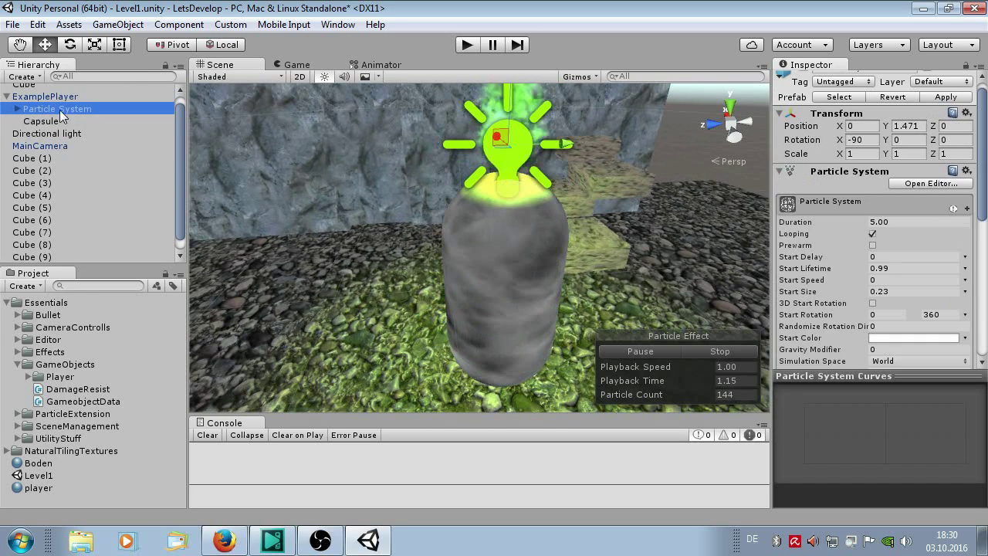
{"action": "left_click", "coordinate": [508, 118]}
{"action": "left_click_drag", "start_coordinate": [508, 118], "coordinate": [503, 27]}
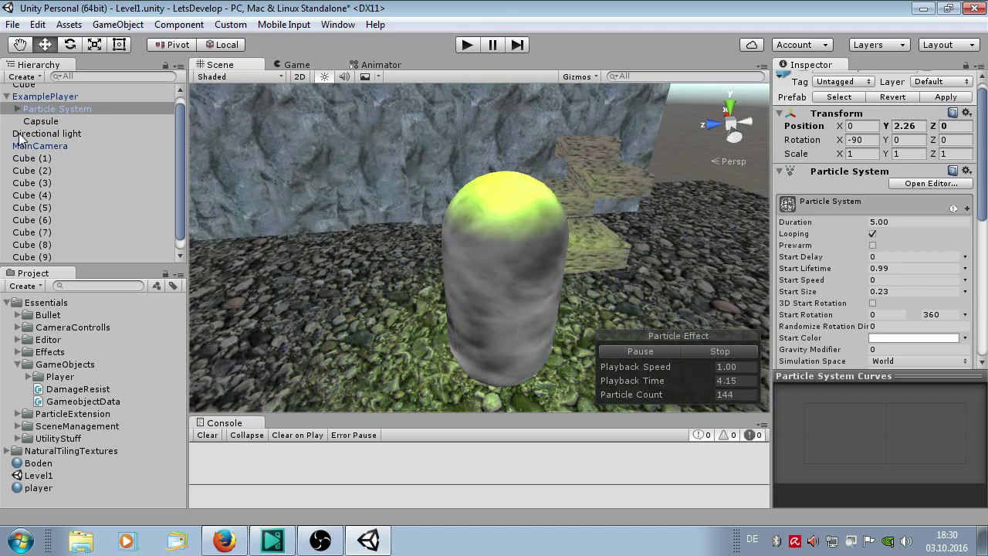
Move the Capsule mesh to Y 0.72, then nudge it up to Y 0.802
{"action": "left_click", "coordinate": [40, 121]}
{"action": "left_click", "coordinate": [46, 97]}
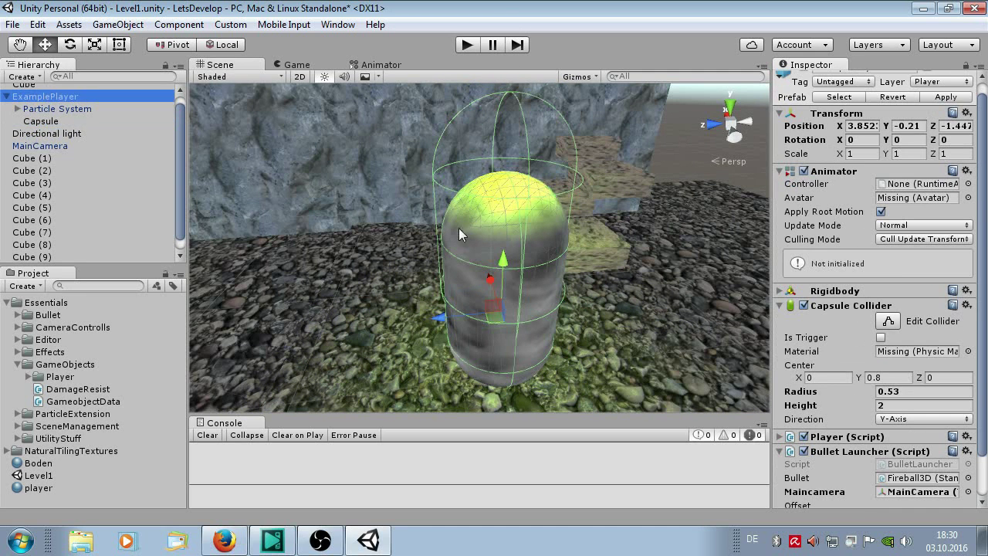
{"action": "left_click", "coordinate": [39, 121]}
{"action": "left_click_drag", "start_coordinate": [502, 227], "coordinate": [451, 189]}
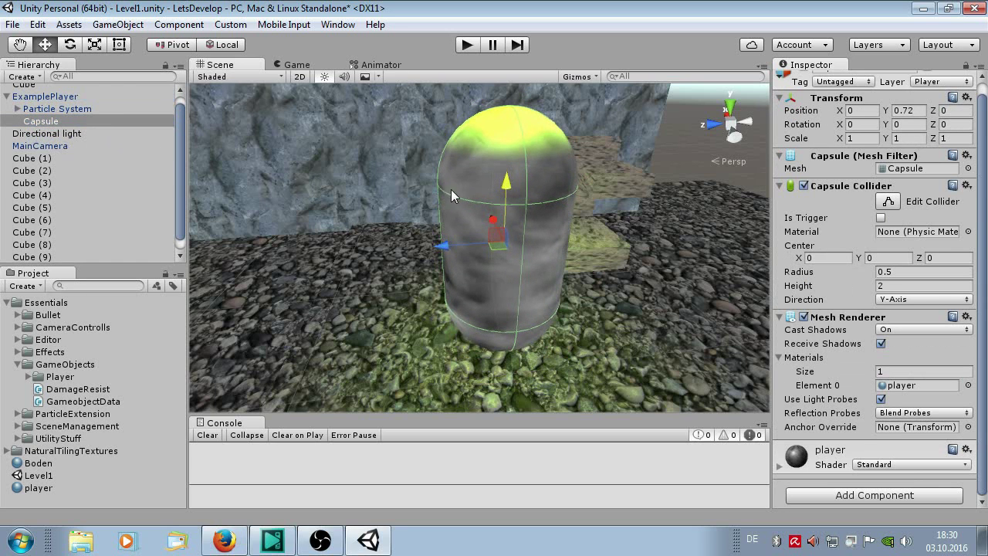
{"action": "left_click", "coordinate": [32, 97]}
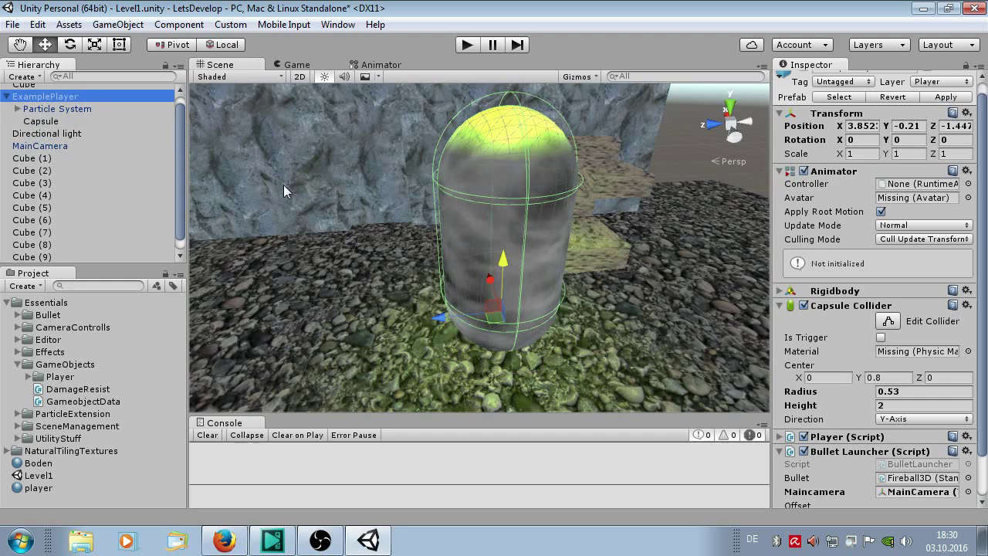
{"action": "mouse_move", "coordinate": [363, 221]}
{"action": "left_mouse_down", "text": "alt"}
{"action": "mouse_move", "coordinate": [365, 197]}
{"action": "mouse_move", "coordinate": [333, 160]}
{"action": "left_mouse_up", "text": "alt"}
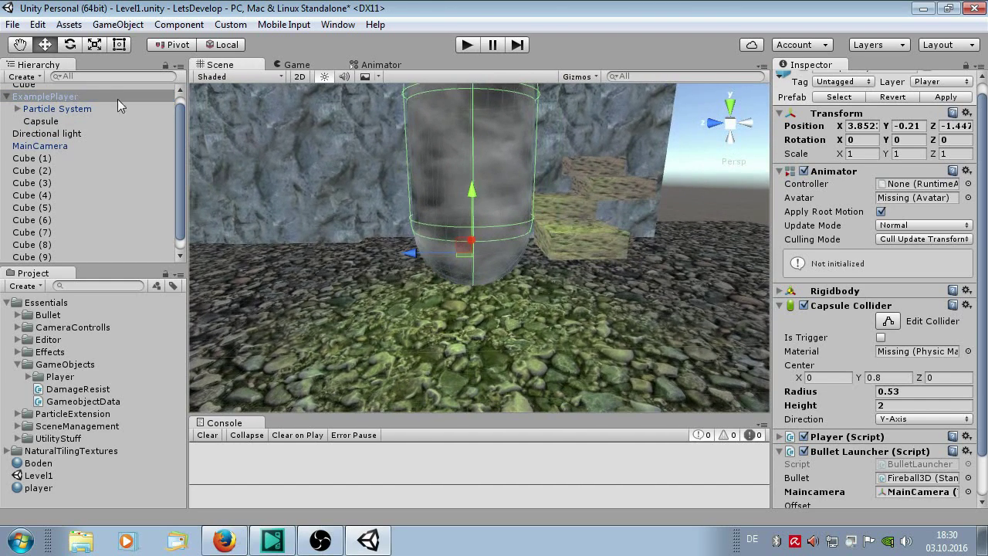
{"action": "left_click", "coordinate": [61, 120]}
{"action": "left_click_drag", "start_coordinate": [473, 125], "coordinate": [424, 126]}
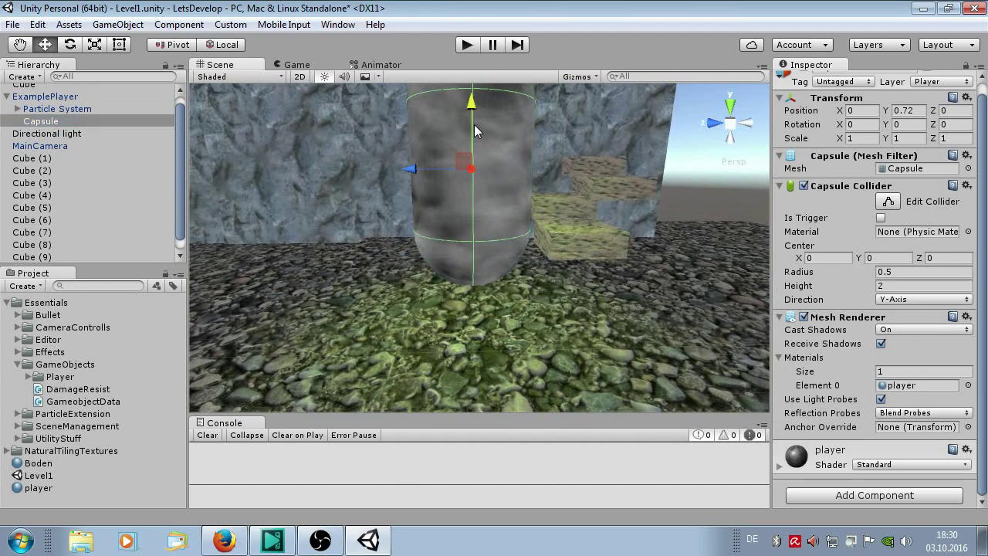
{"action": "left_click", "coordinate": [44, 98]}
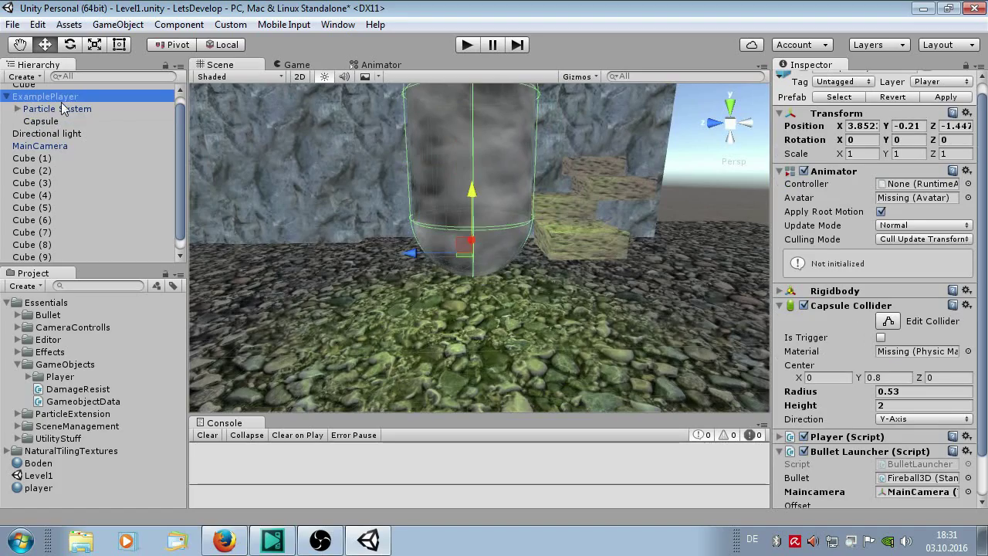
{"action": "mouse_move", "coordinate": [368, 169]}
{"action": "left_mouse_down", "text": "alt"}
{"action": "mouse_move", "coordinate": [507, 186]}
{"action": "mouse_move", "coordinate": [360, 180]}
{"action": "left_mouse_up", "text": "alt"}
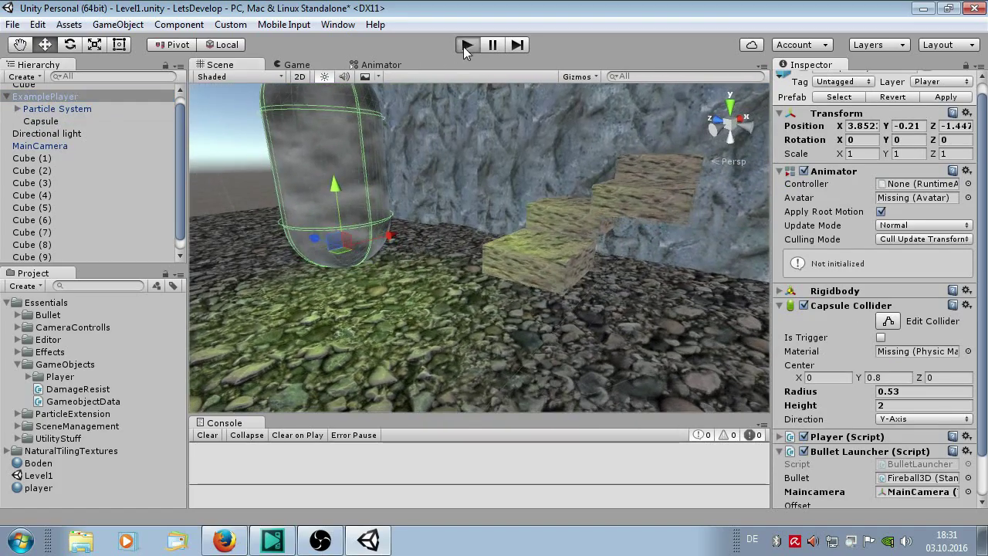
{"action": "left_click", "coordinate": [466, 47]}
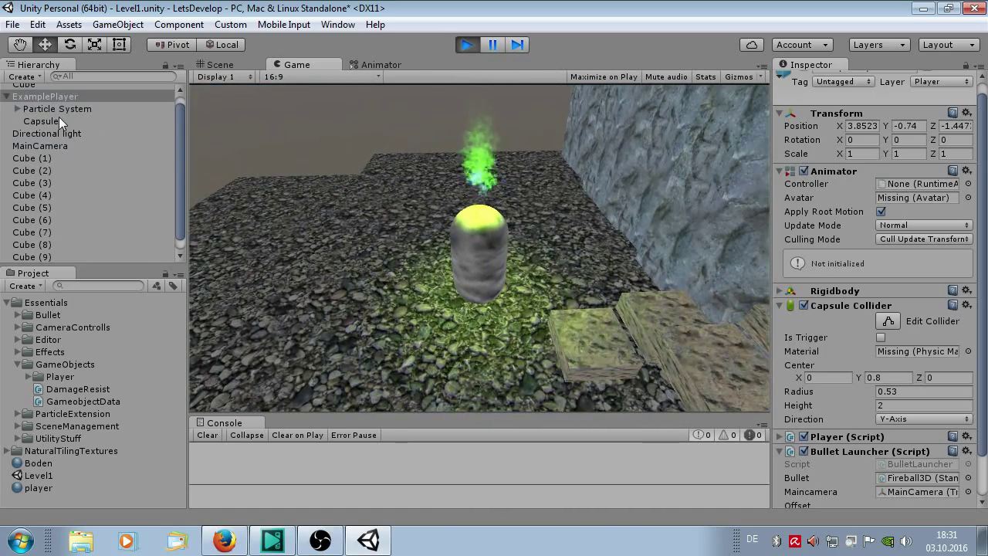
{"action": "left_click", "coordinate": [59, 117]}
{"action": "left_click", "coordinate": [72, 95]}
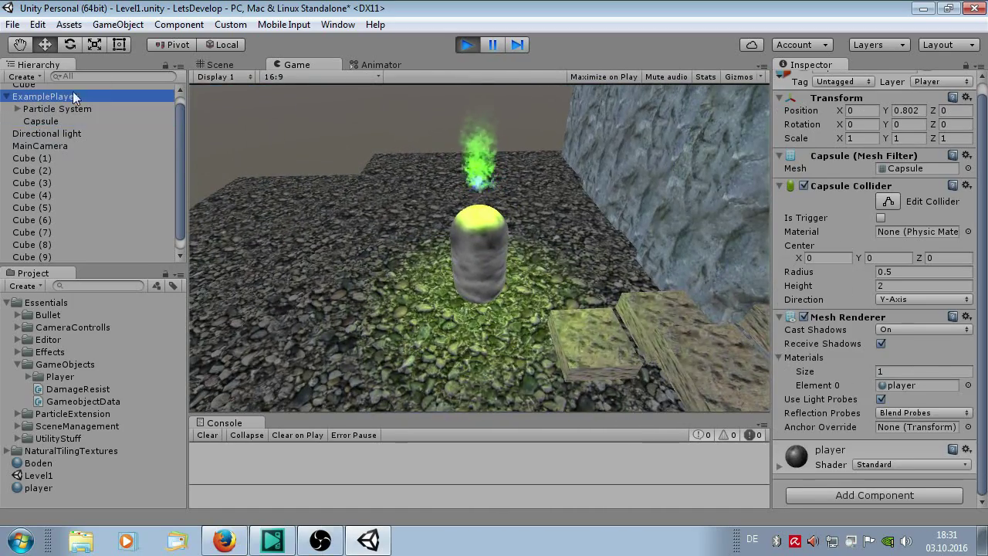
{"action": "left_click", "coordinate": [463, 45]}
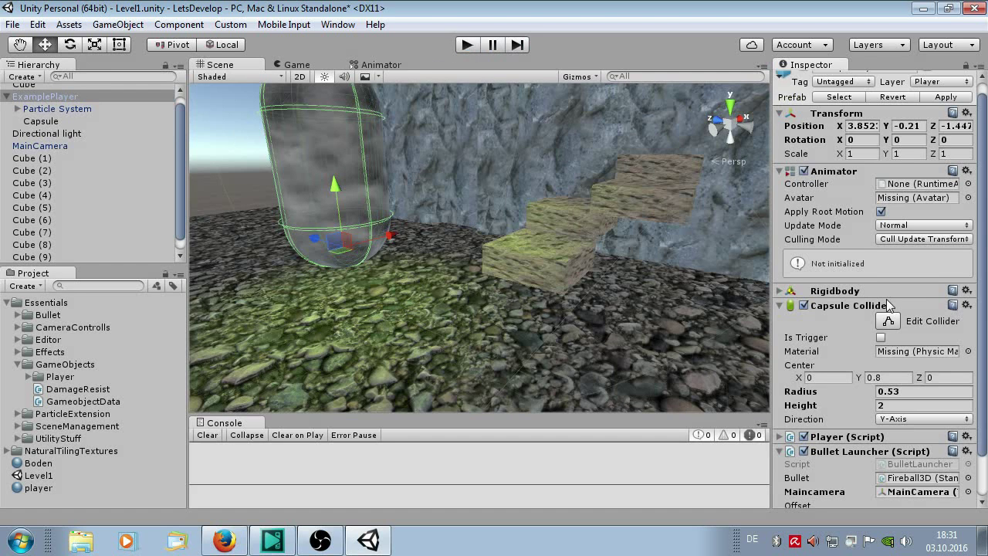
Set the player's Capsule Collider radius to 0.2
{"action": "scroll", "coordinate": [888, 305], "scroll_direction": "down", "scroll_amount": 3}
{"action": "left_click", "coordinate": [903, 343]}
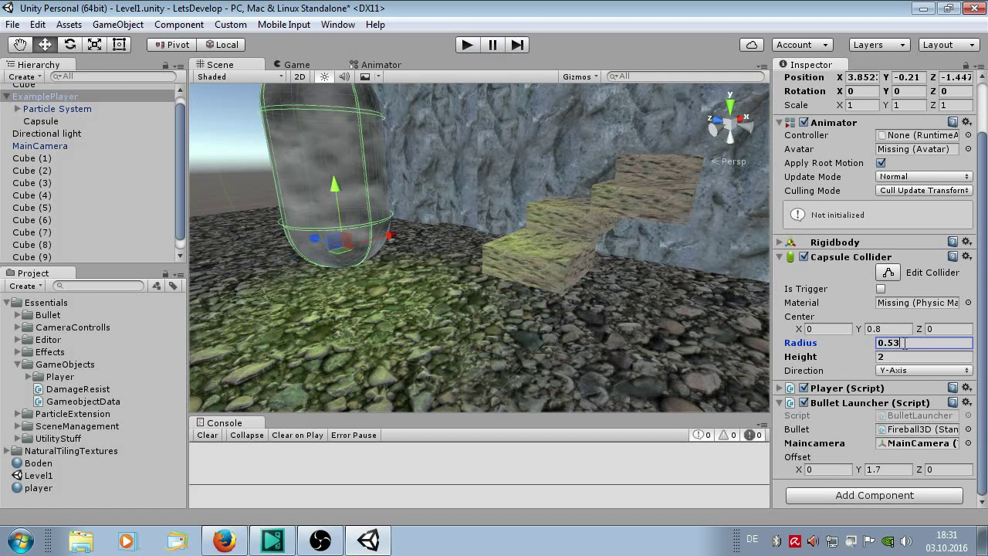
{"action": "double_click", "coordinate": [893, 345]}
{"action": "type", "text": "0.2"}
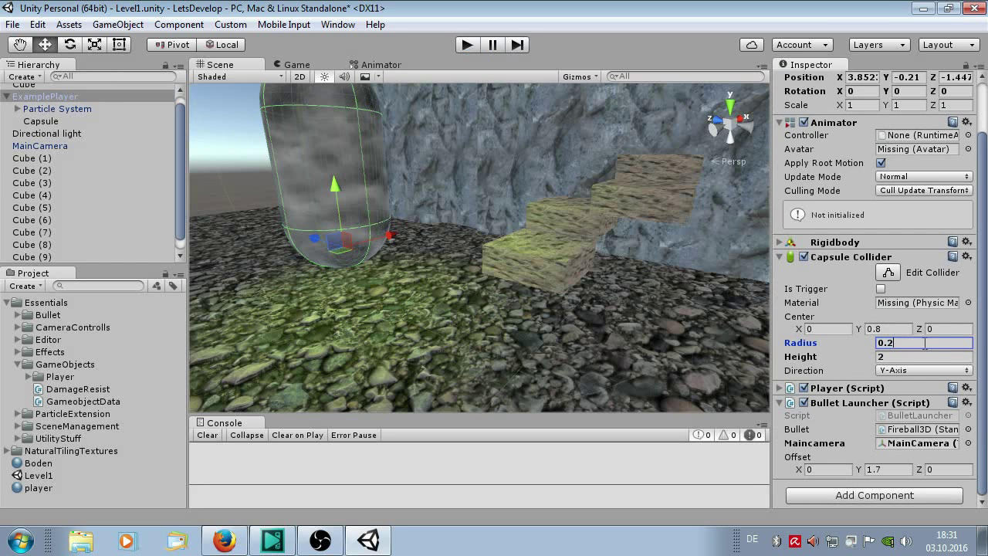
Scale the Capsule mesh child down to 0.4 on X and Z
{"action": "left_click", "coordinate": [42, 121]}
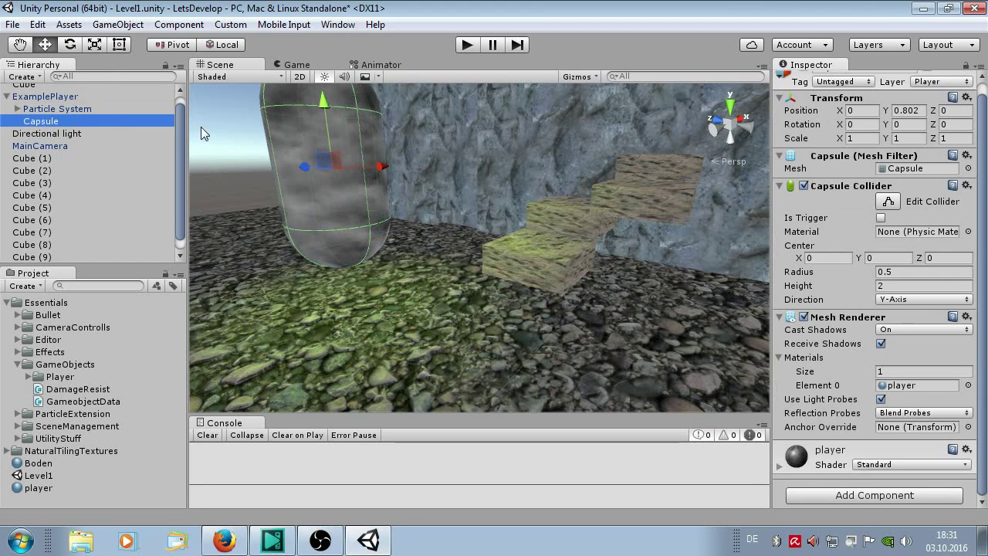
{"action": "left_click", "coordinate": [849, 139]}
{"action": "type", "text": "0."}
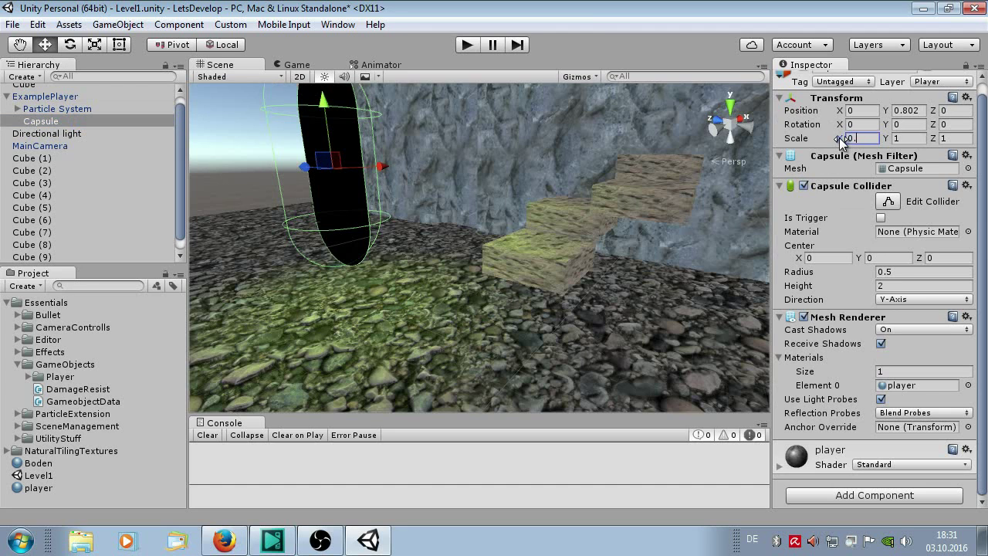
{"action": "type", "text": "4"}
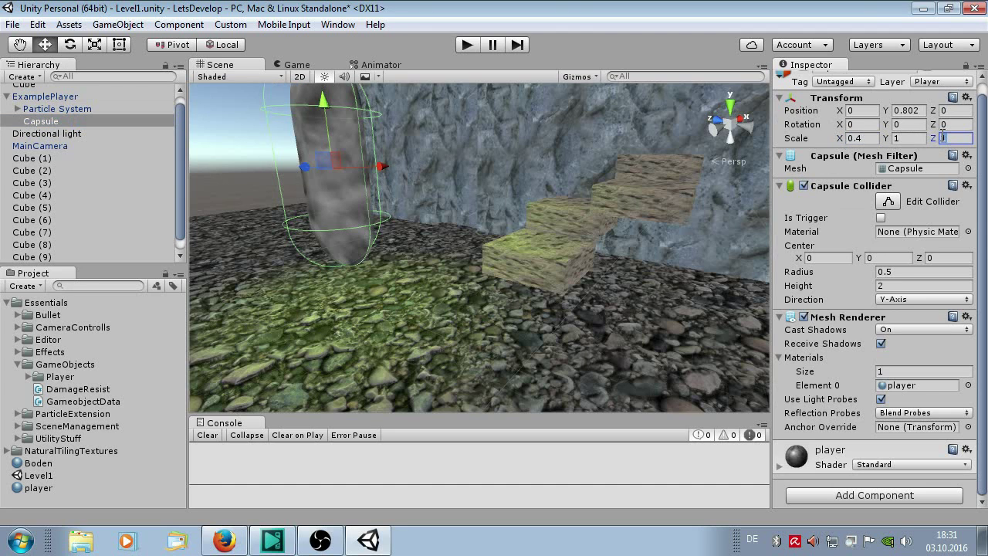
{"action": "type", "text": "0.4"}
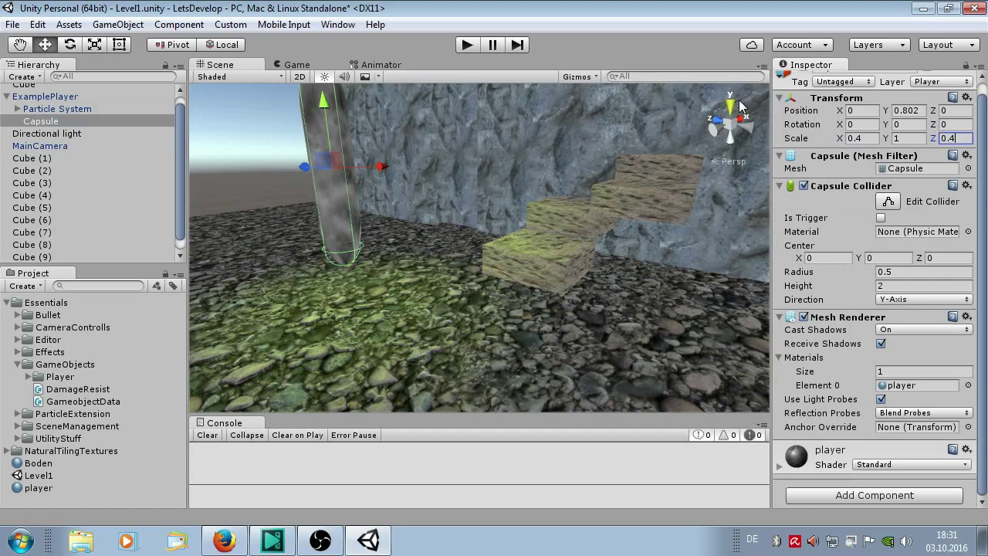
{"action": "scroll", "coordinate": [384, 168], "scroll_direction": "down", "scroll_amount": 3}
{"action": "scroll", "coordinate": [389, 158], "scroll_direction": "down", "scroll_amount": 2}
Play the scene to test the slimmer player, stop it, and select the Essentials folder
{"action": "left_click", "coordinate": [465, 45]}
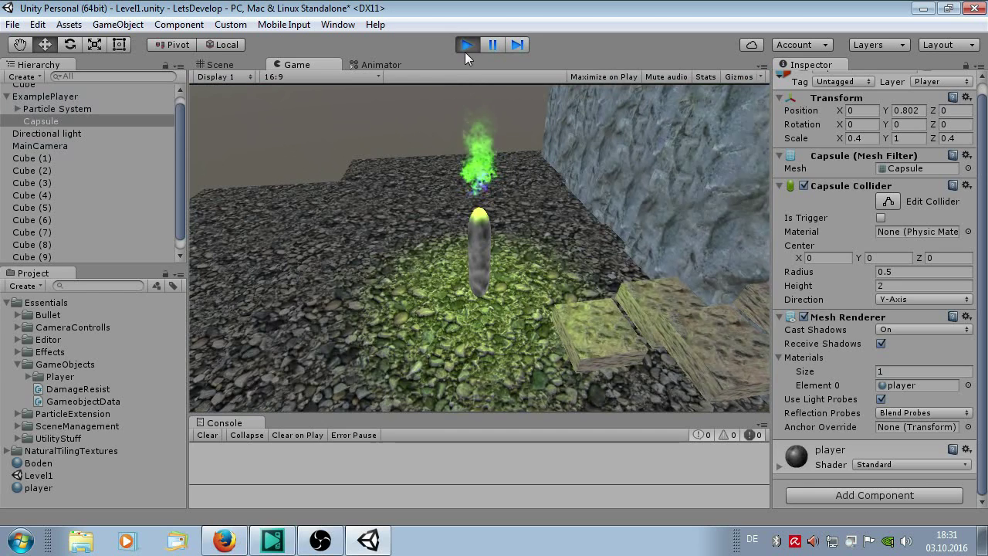
{"action": "left_click", "coordinate": [465, 51]}
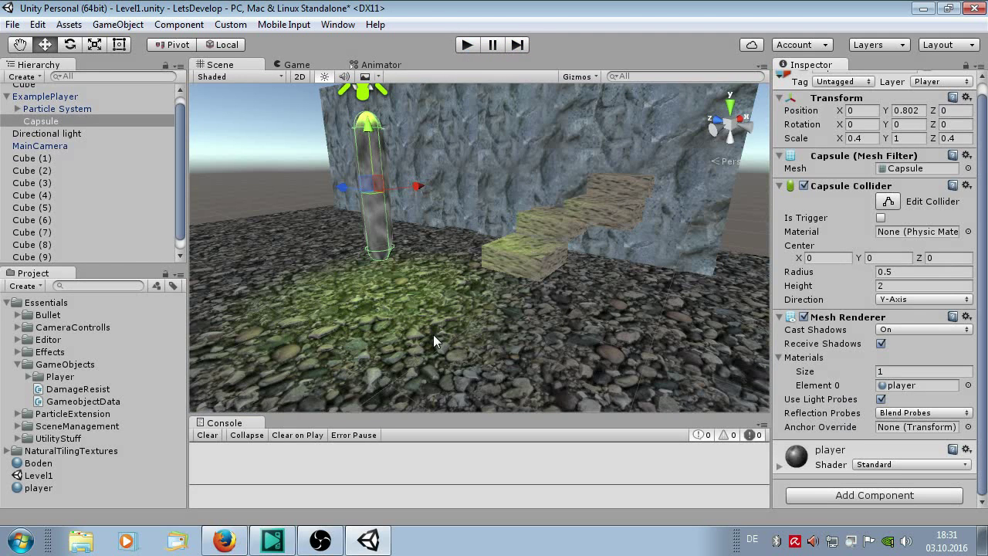
{"action": "left_click", "coordinate": [37, 305]}
Create a folder named PlayerControlls inside Essentials
{"action": "right_click", "coordinate": [37, 307]}
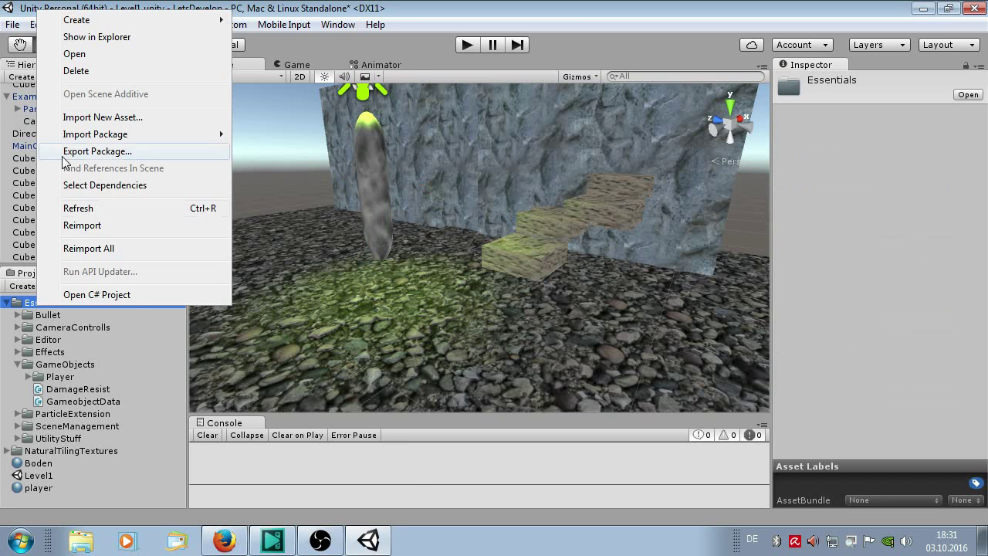
{"action": "mouse_move", "coordinate": [162, 25]}
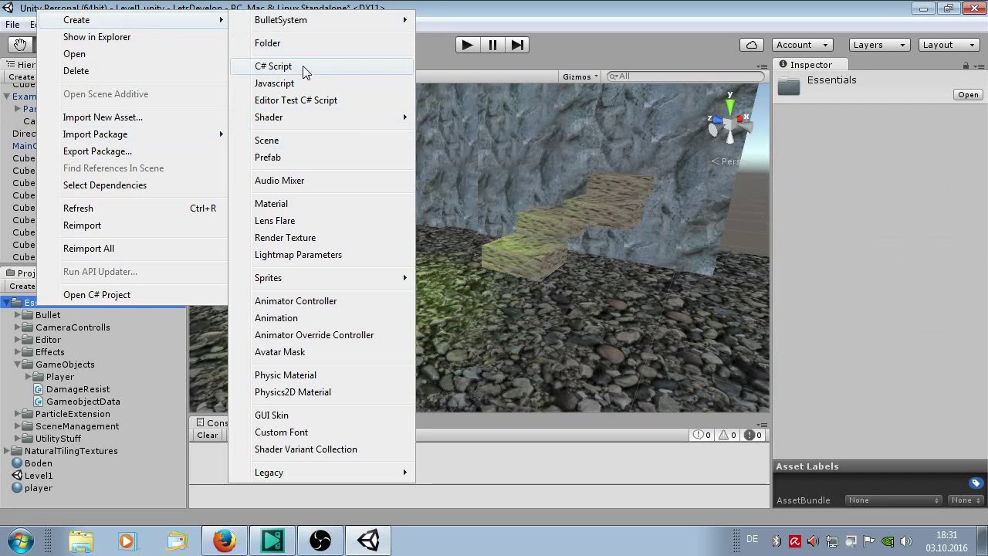
{"action": "left_click", "coordinate": [298, 44]}
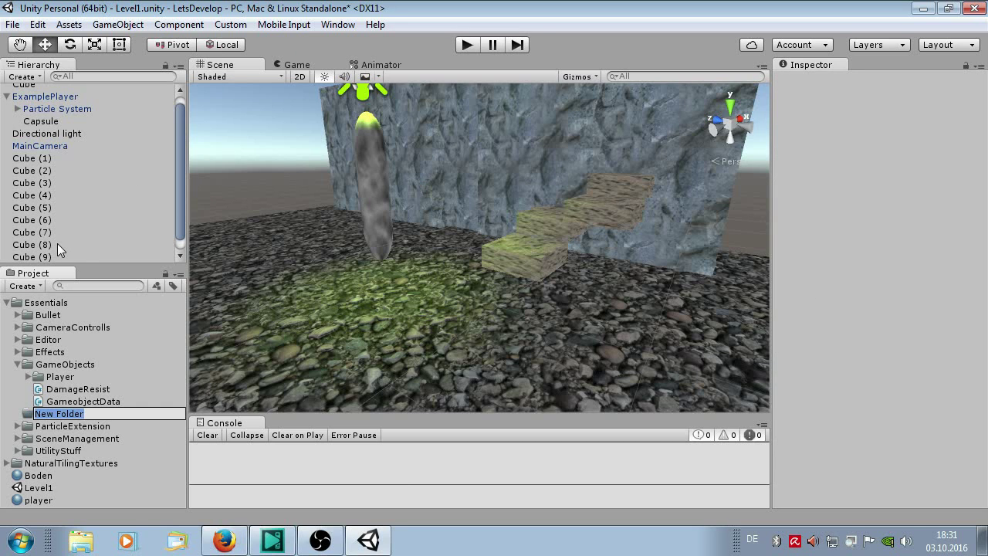
{"action": "type", "text": "Pla"}
{"action": "type", "text": "yerContro"}
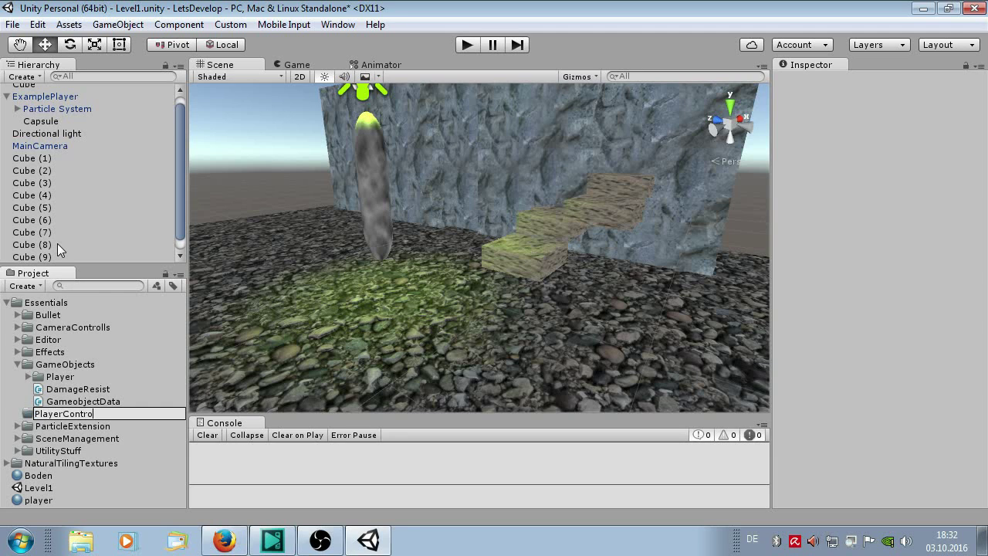
{"action": "type", "text": "lls"}
{"action": "key", "text": "Return"}
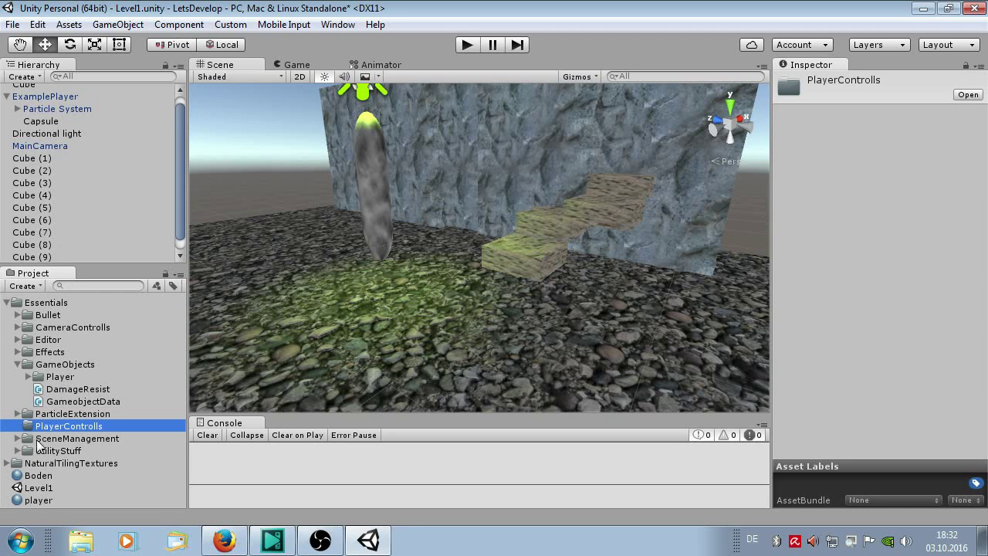
Create a C# script named ThirdPersonController inside PlayerControlls
{"action": "right_click", "coordinate": [65, 431]}
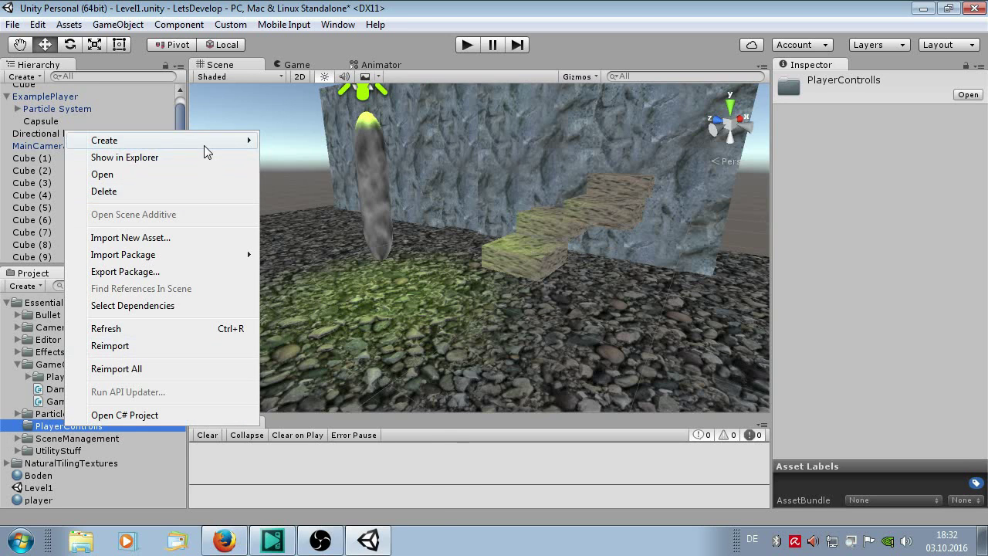
{"action": "mouse_move", "coordinate": [203, 141]}
{"action": "left_click", "coordinate": [321, 140]}
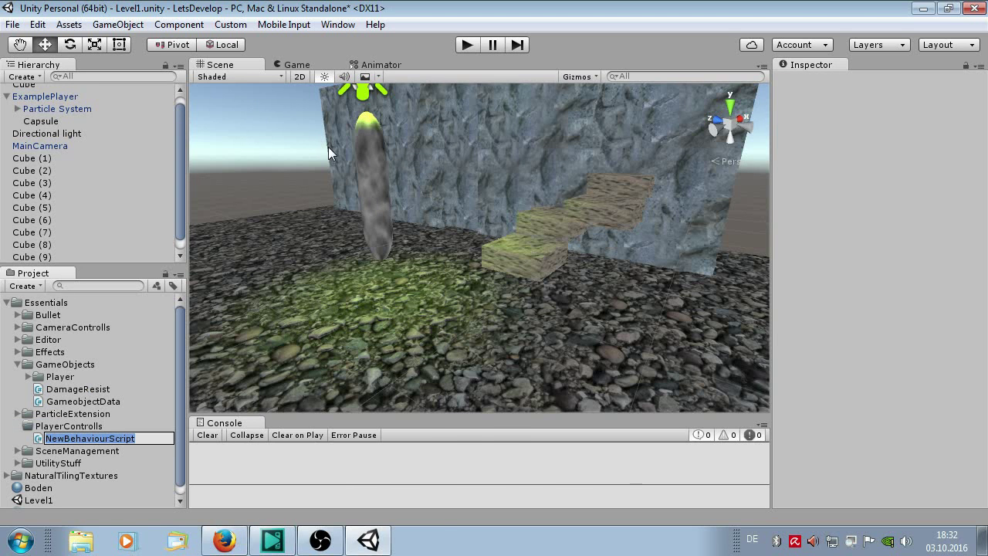
{"action": "type", "text": "ThirdP"}
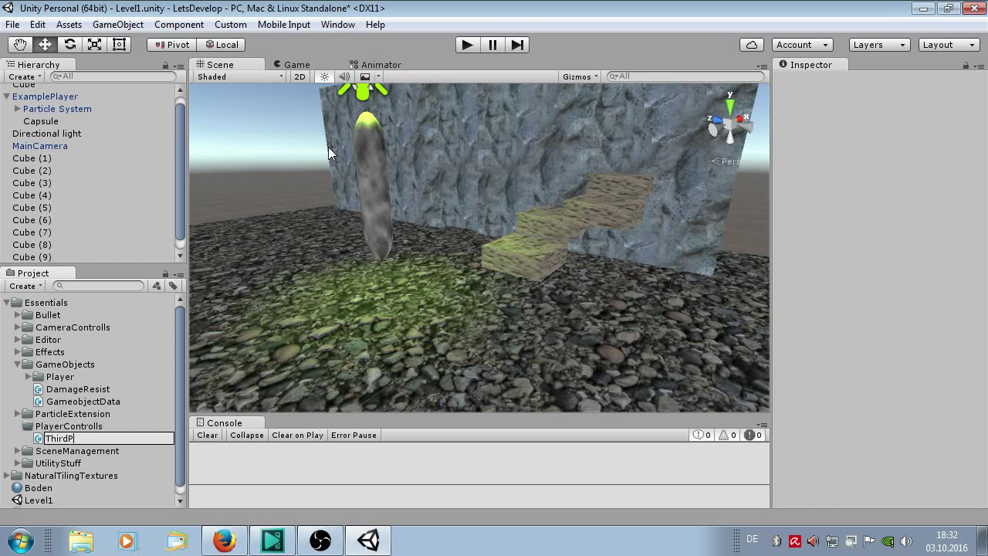
{"action": "type", "text": "ersonController"}
{"action": "key", "text": "Return"}
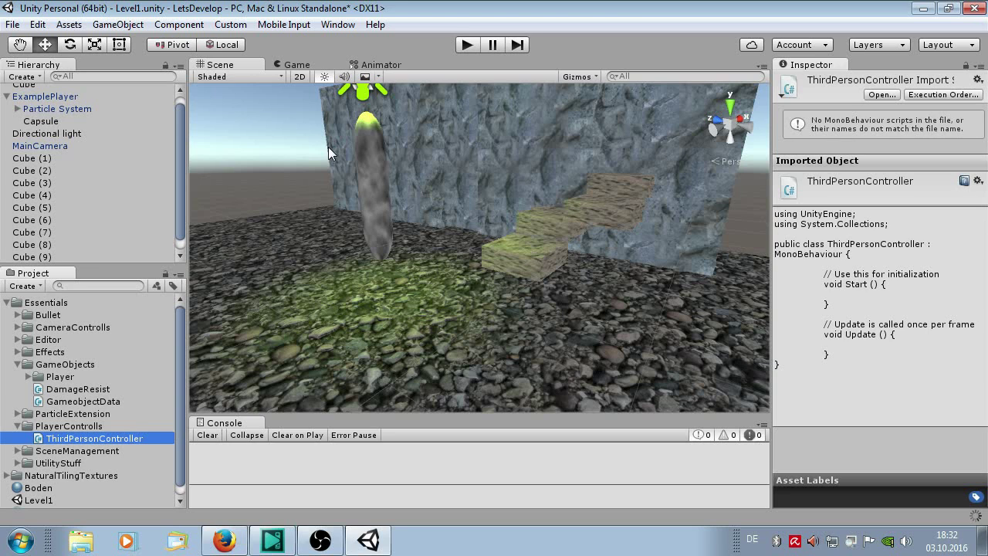
{"action": "left_click", "coordinate": [64, 461]}
{"action": "left_click_drag", "start_coordinate": [78, 438], "coordinate": [376, 184]}
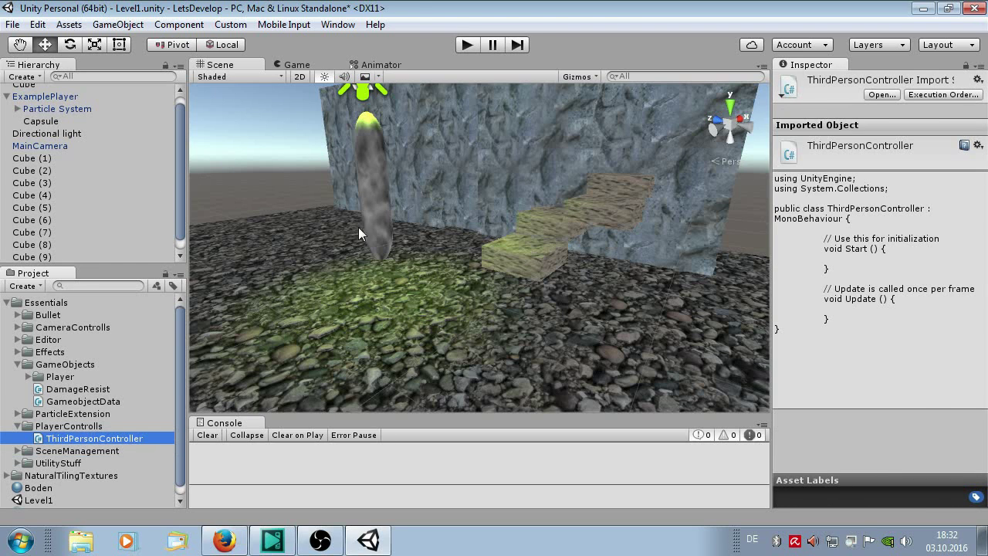
{"action": "left_click", "coordinate": [376, 184]}
{"action": "scroll", "coordinate": [849, 255], "scroll_direction": "down", "scroll_amount": 1}
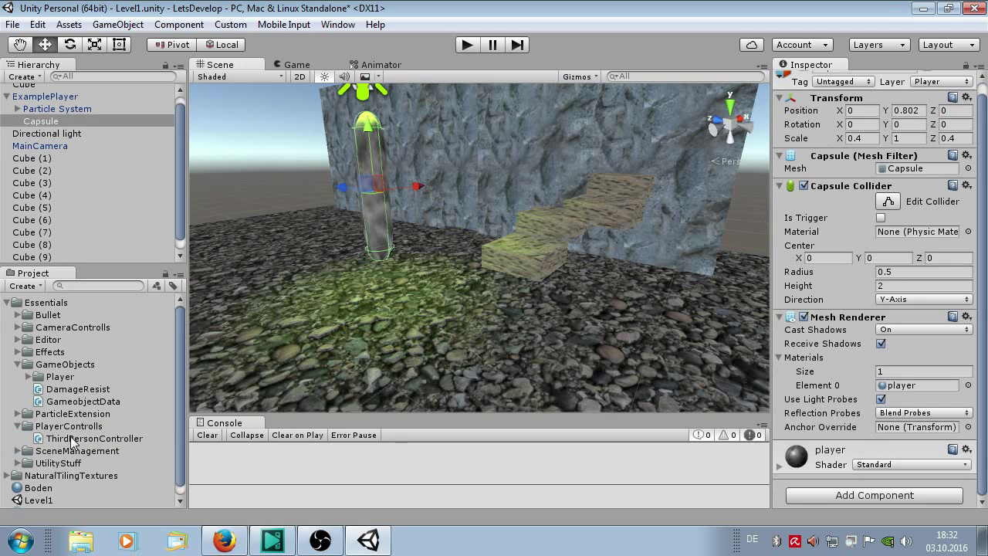
{"action": "left_click_drag", "start_coordinate": [72, 438], "coordinate": [835, 502]}
{"action": "scroll", "coordinate": [830, 475], "scroll_direction": "down", "scroll_amount": 1}
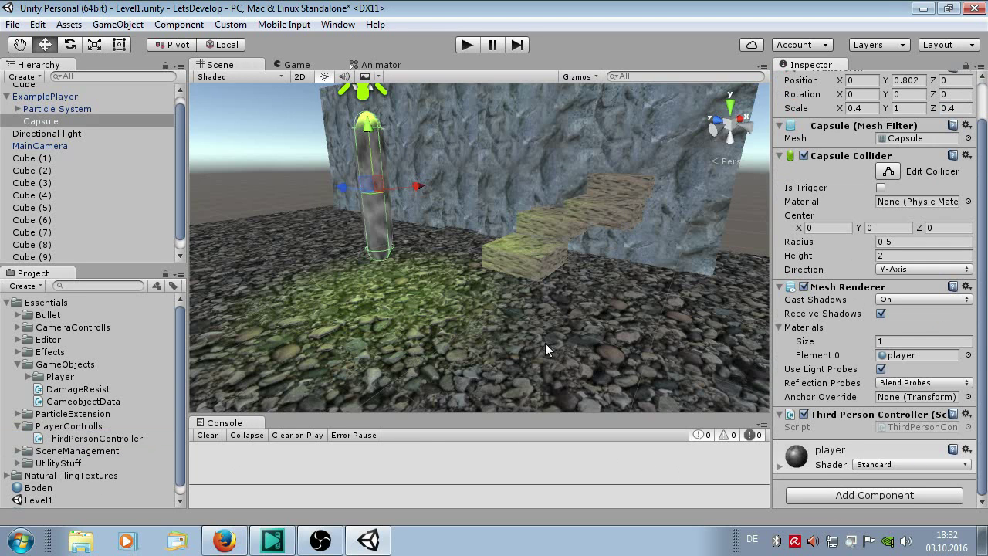
{"action": "scroll", "coordinate": [415, 274], "scroll_direction": "down", "scroll_amount": 3}
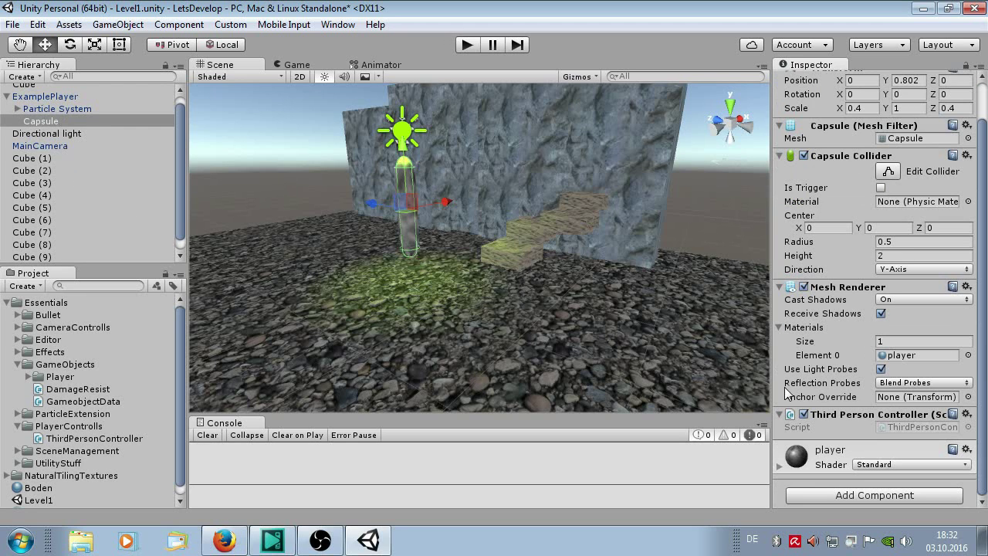
{"action": "right_click", "coordinate": [839, 419]}
{"action": "left_click", "coordinate": [859, 295]}
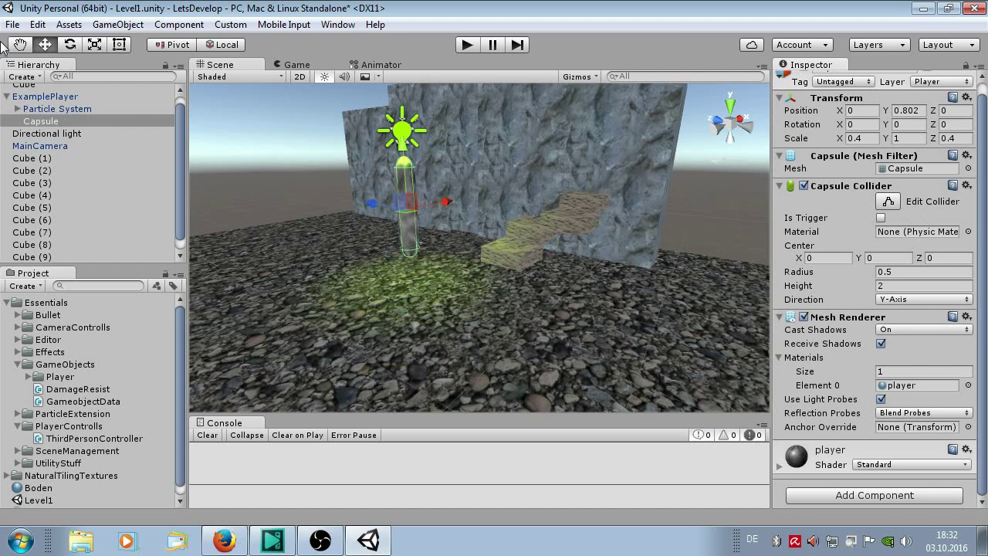
Attach the ThirdPersonController script to ExamplePlayer by dragging it into the Inspector
{"action": "left_click", "coordinate": [47, 96]}
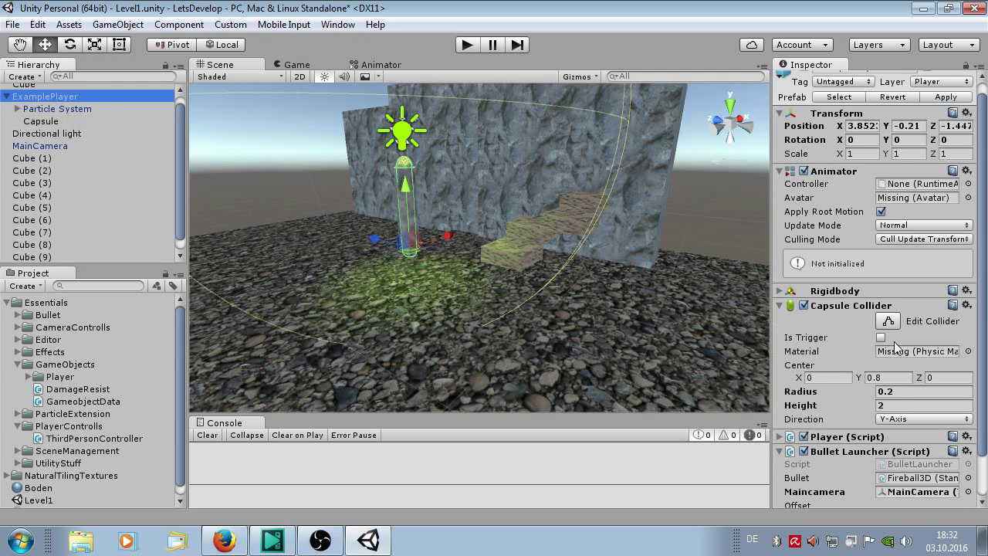
{"action": "scroll", "coordinate": [890, 354], "scroll_direction": "down", "scroll_amount": 2}
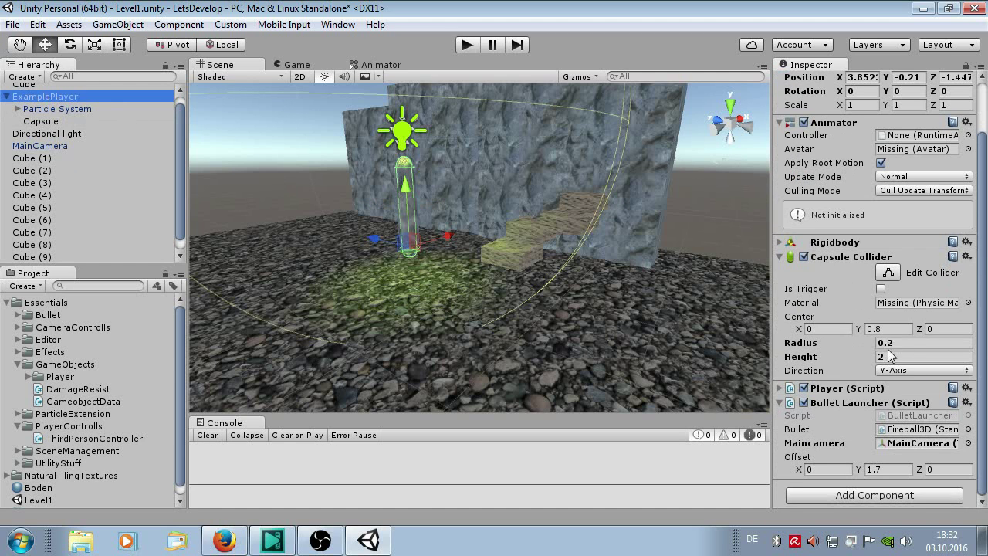
{"action": "left_click", "coordinate": [847, 494]}
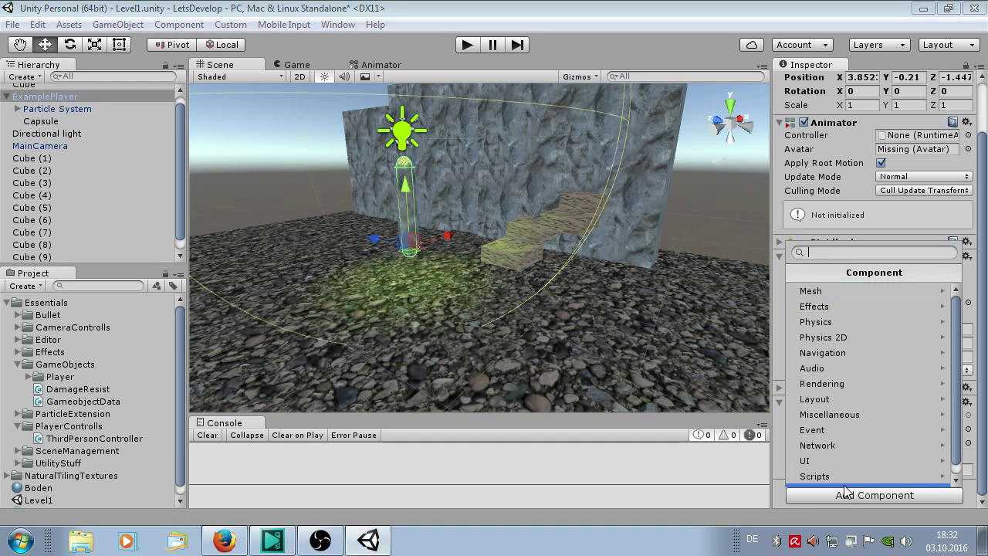
{"action": "left_click", "coordinate": [97, 437]}
{"action": "mouse_move", "coordinate": [108, 440]}
{"action": "left_mouse_down"}
{"action": "mouse_move", "coordinate": [839, 478]}
{"action": "mouse_move", "coordinate": [824, 504]}
{"action": "left_mouse_up"}
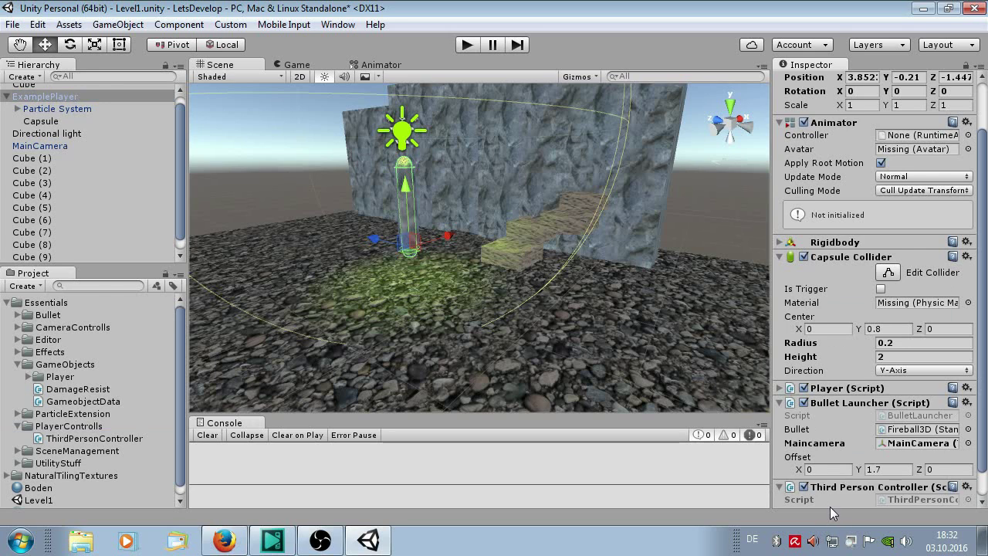
{"action": "scroll", "coordinate": [836, 432], "scroll_direction": "down", "scroll_amount": 1}
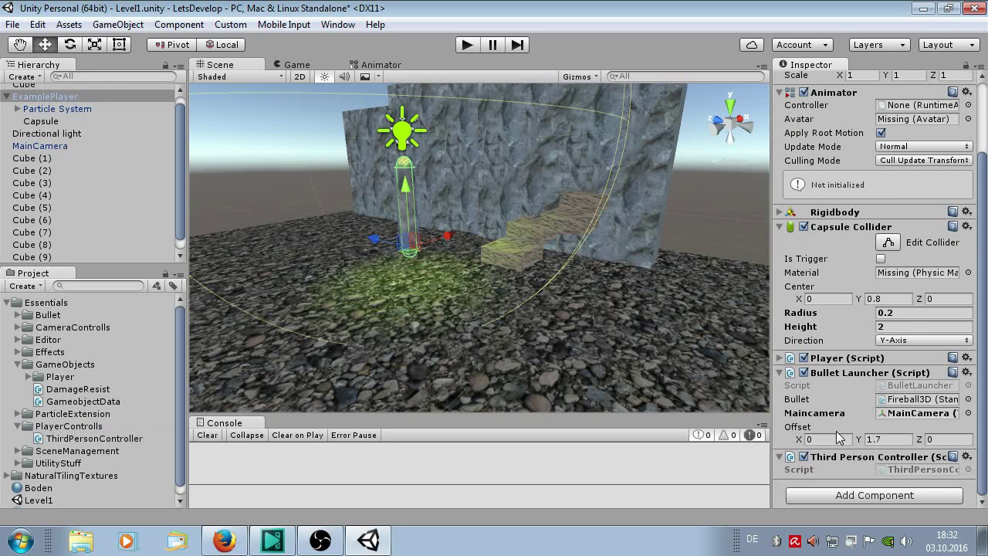
Remove the Animator component and leave Bullet Launcher and Rigidbody collapsed
{"action": "left_click", "coordinate": [780, 373]}
{"action": "left_click", "coordinate": [782, 443]}
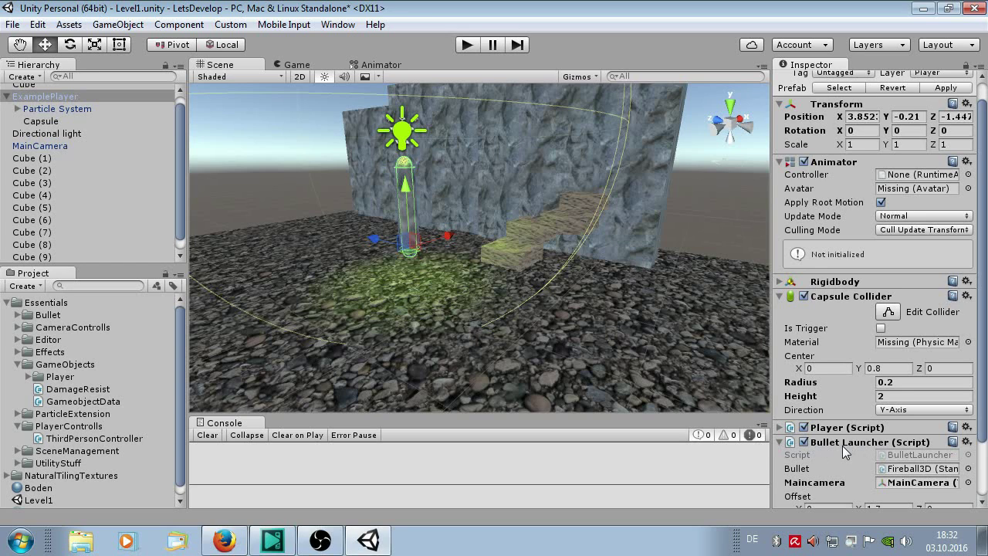
{"action": "left_click", "coordinate": [780, 441]}
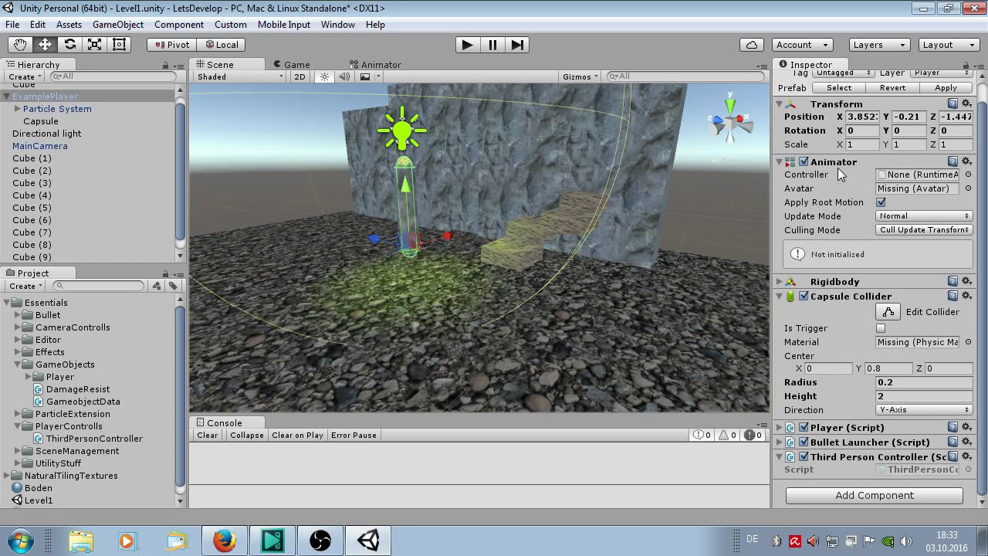
{"action": "right_click", "coordinate": [835, 162]}
{"action": "left_click", "coordinate": [846, 212]}
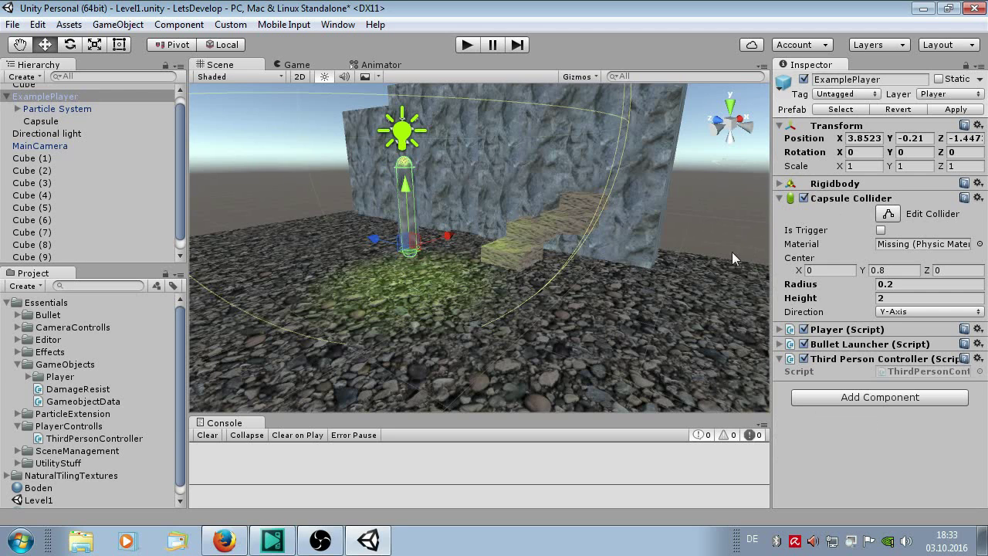
{"action": "left_click", "coordinate": [780, 185]}
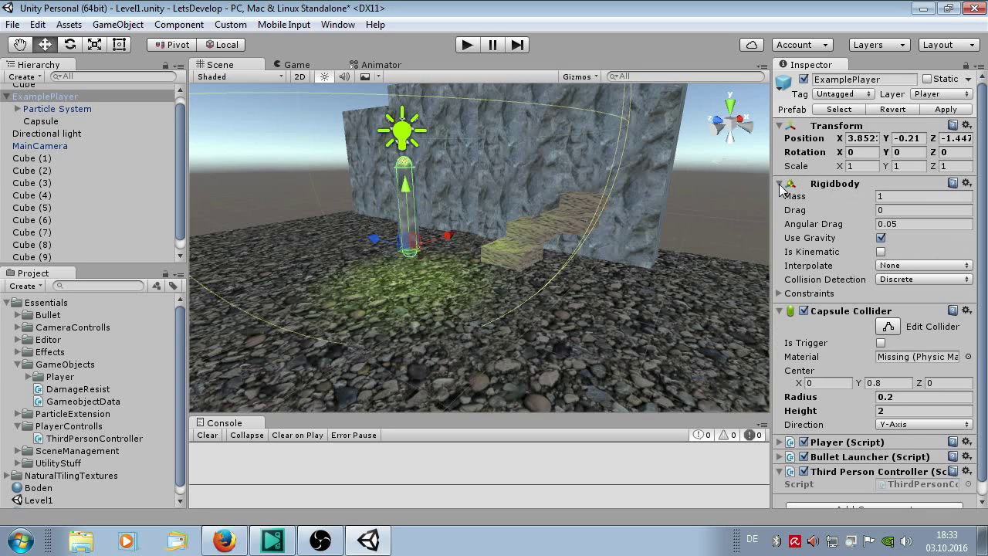
{"action": "left_click", "coordinate": [780, 185]}
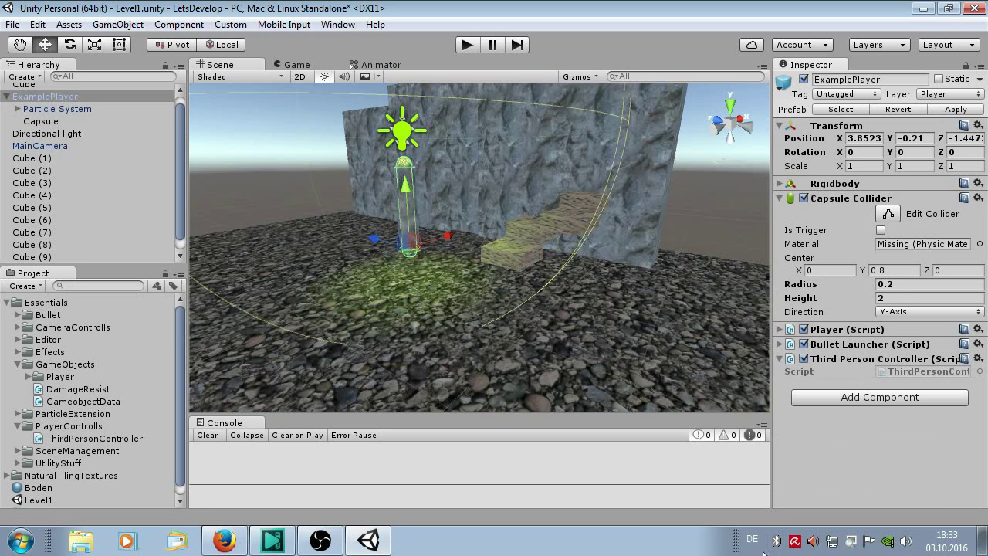
Open ThirdPersonController in Visual Studio with the Output and Error List panes closed
{"action": "double_click", "coordinate": [921, 371]}
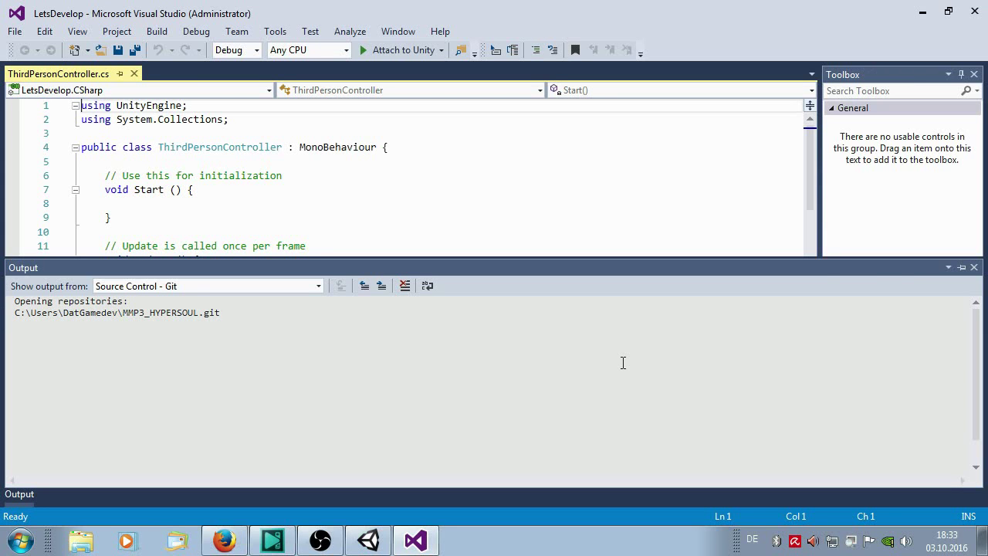
{"action": "left_click", "coordinate": [973, 267]}
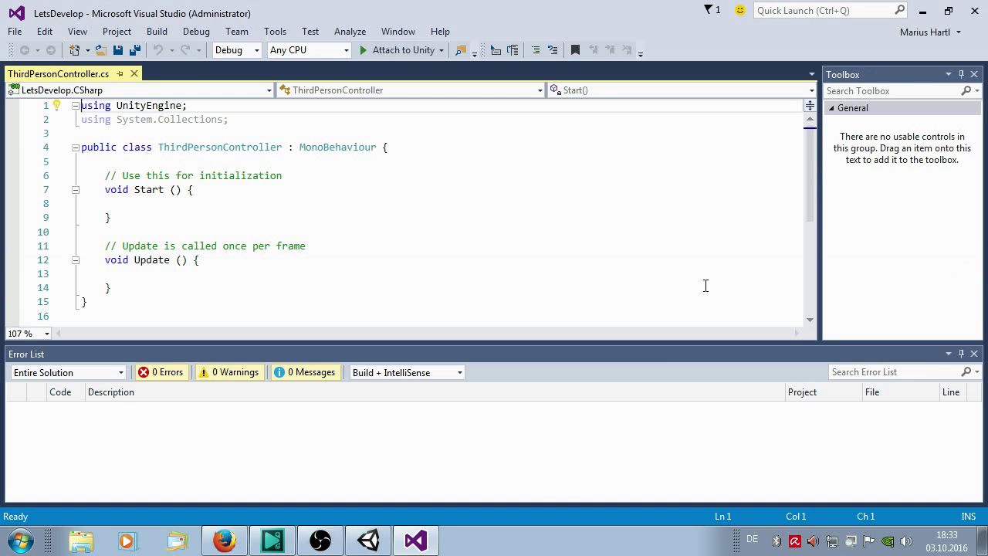
{"action": "left_click", "coordinate": [973, 354]}
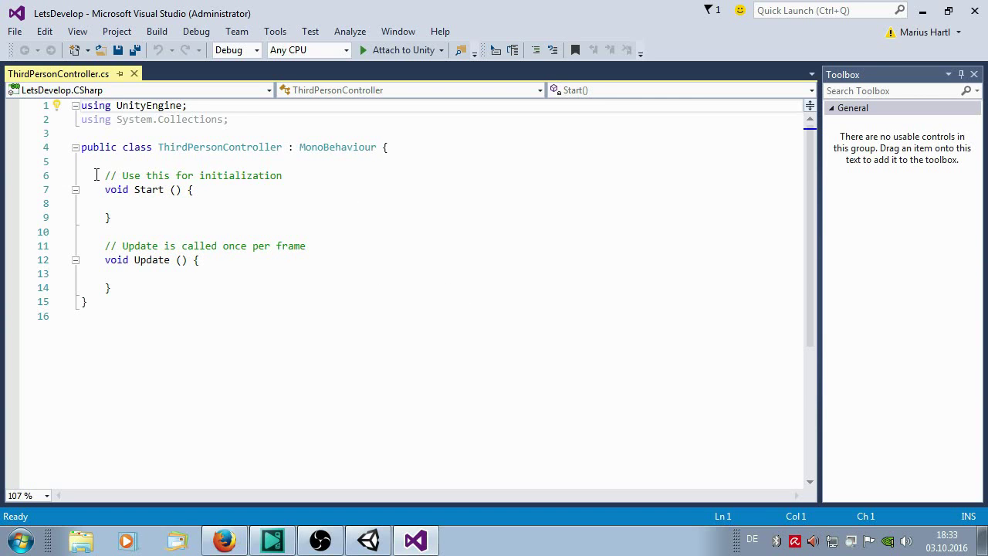
Delete the comments above Start and Update and add blank lines inside the class
{"action": "left_click_drag", "start_coordinate": [104, 175], "coordinate": [305, 171]}
{"action": "key", "text": "Delete"}
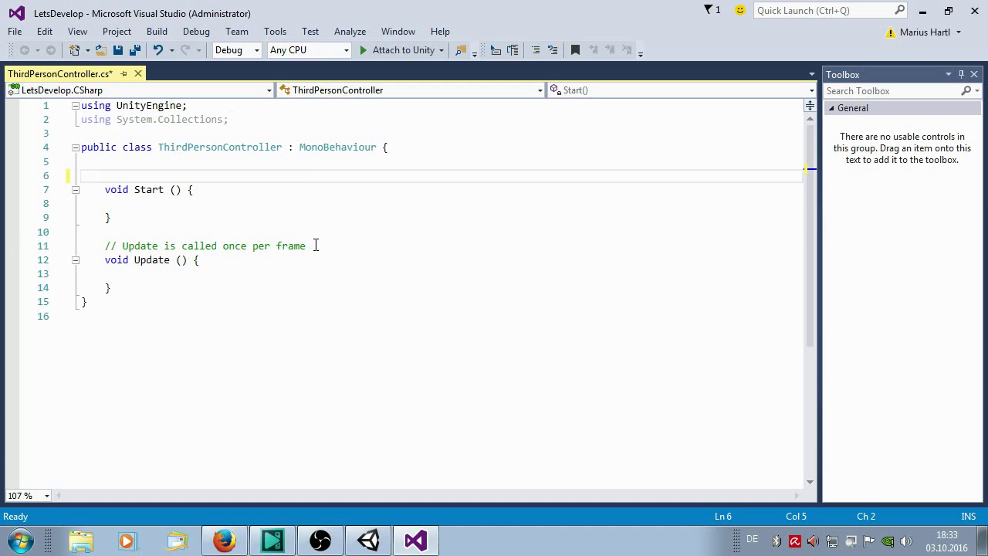
{"action": "left_click_drag", "start_coordinate": [307, 246], "coordinate": [108, 244]}
{"action": "key", "text": "Delete"}
{"action": "left_click", "coordinate": [124, 161]}
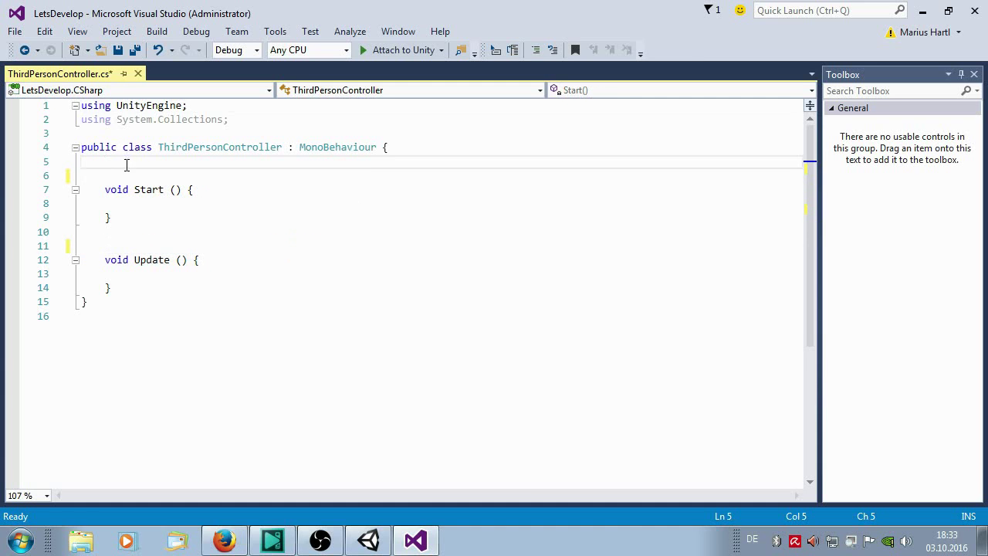
{"action": "key", "text": "Return"}
{"action": "key", "text": "Return"}
{"action": "key", "text": "Return"}
{"action": "key", "text": "Up"}
{"action": "key", "text": "Up"}
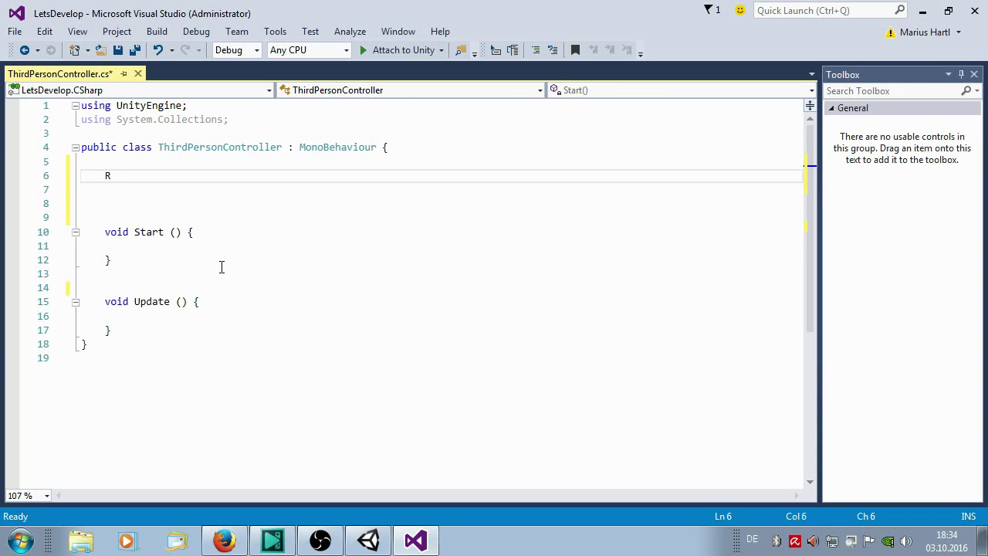
Write 'public Rigidbody _rigidBody;' in the class and save the script
{"action": "type", "text": "igi"}
{"action": "key", "text": "Tab"}
{"action": "type", "text": "_"}
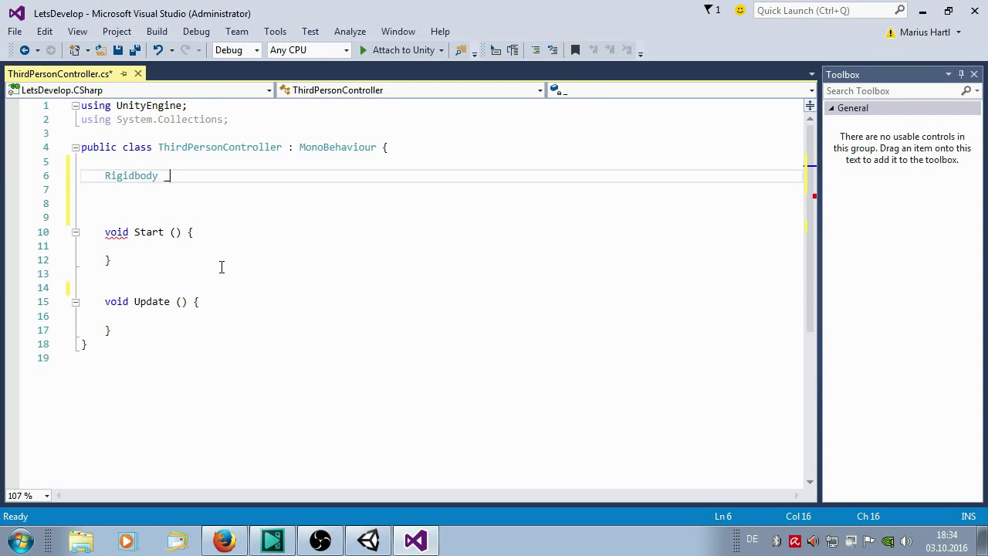
{"action": "type", "text": "rigid"}
{"action": "type", "text": "Body;"}
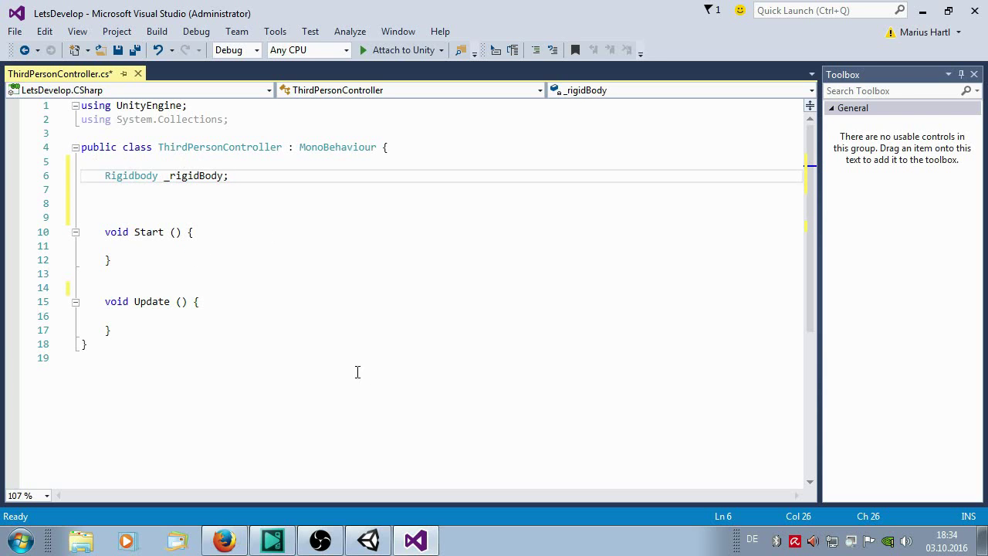
{"action": "left_click", "coordinate": [106, 176]}
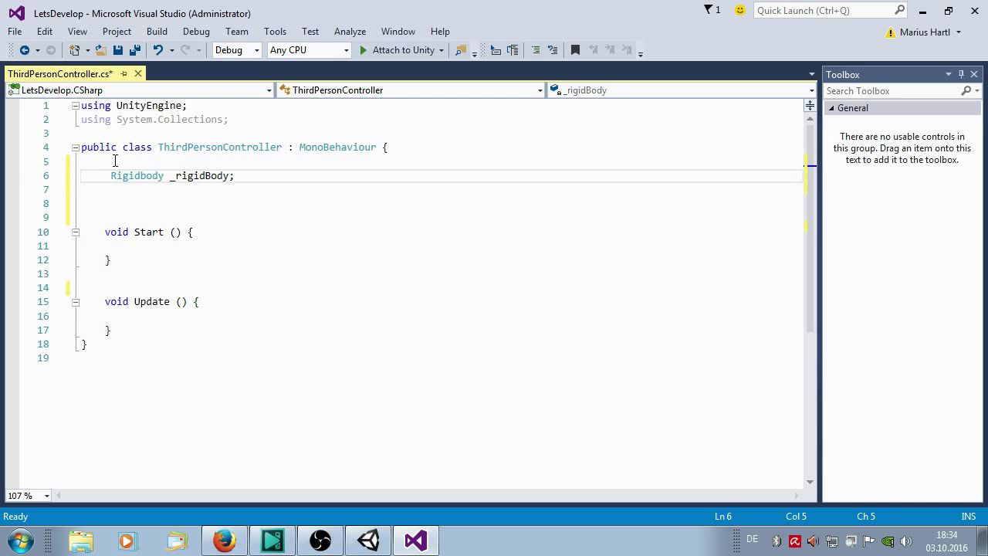
{"action": "type", "text": "p ublic"}
{"action": "key", "text": "ctrl+s"}
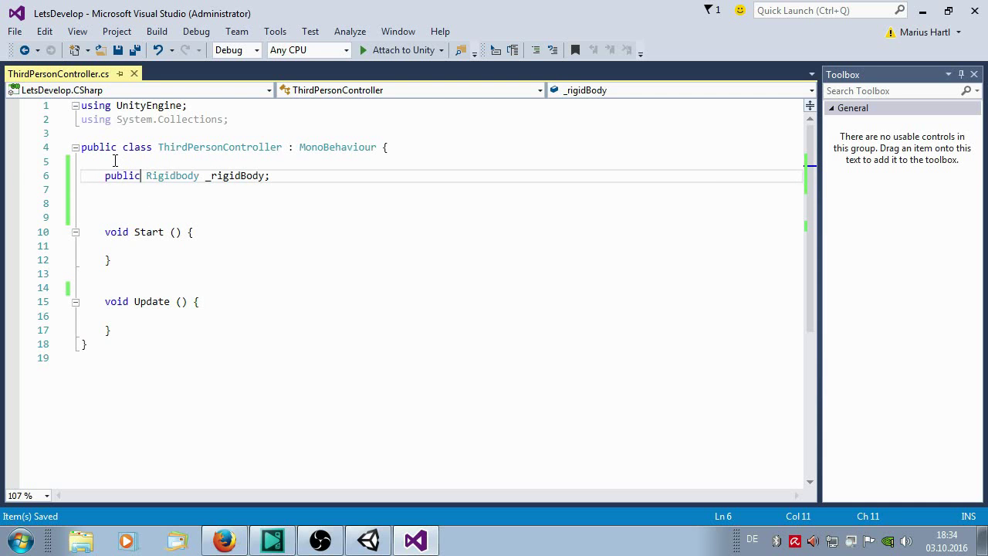
{"action": "left_click", "coordinate": [368, 540]}
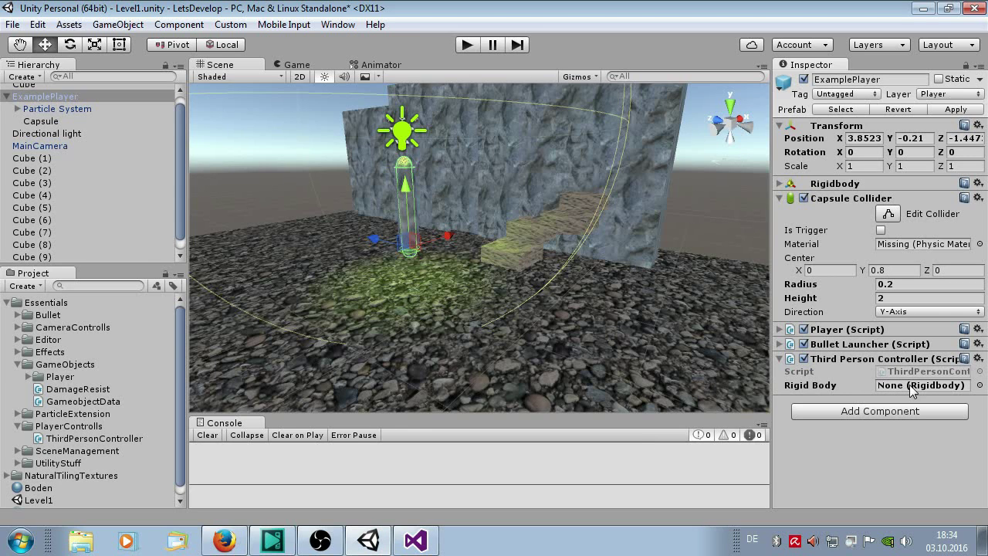
Drag ExamplePlayer from the Hierarchy onto the Third Person Controller's Rigid Body slot
{"action": "left_click_drag", "start_coordinate": [37, 96], "coordinate": [922, 384]}
Back in Visual Studio, add blank lines before Update and below the _rigidBody field
{"action": "left_click", "coordinate": [415, 542]}
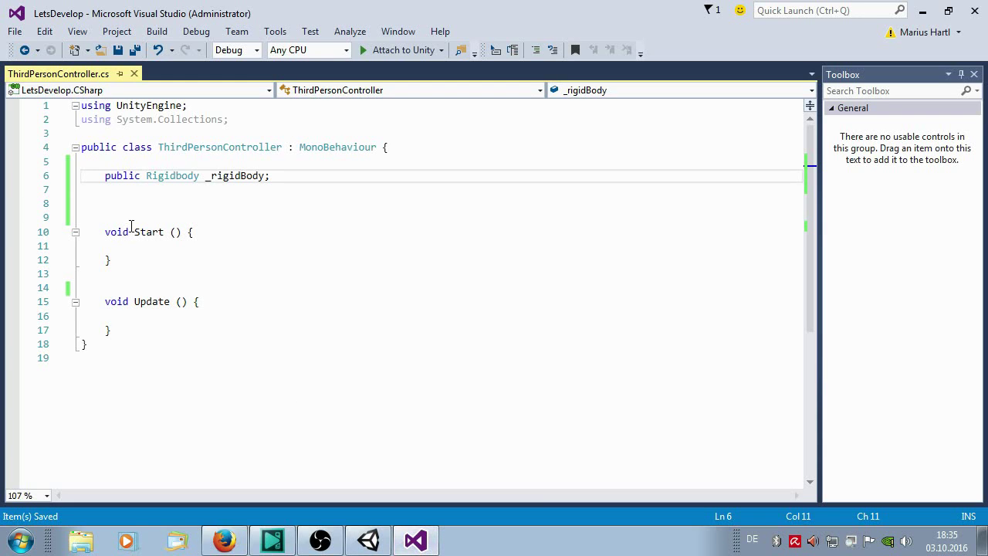
{"action": "left_click", "coordinate": [185, 325]}
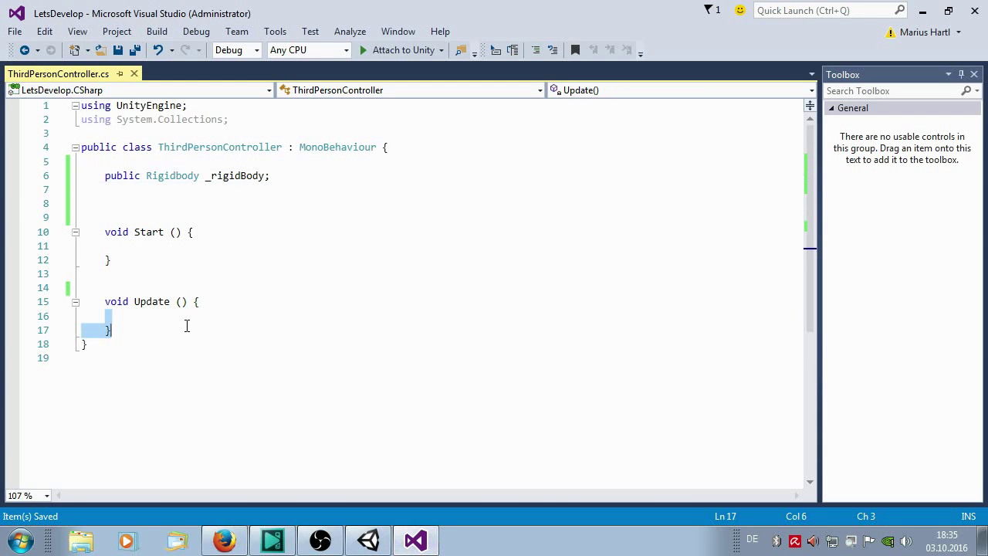
{"action": "left_click", "coordinate": [173, 251]}
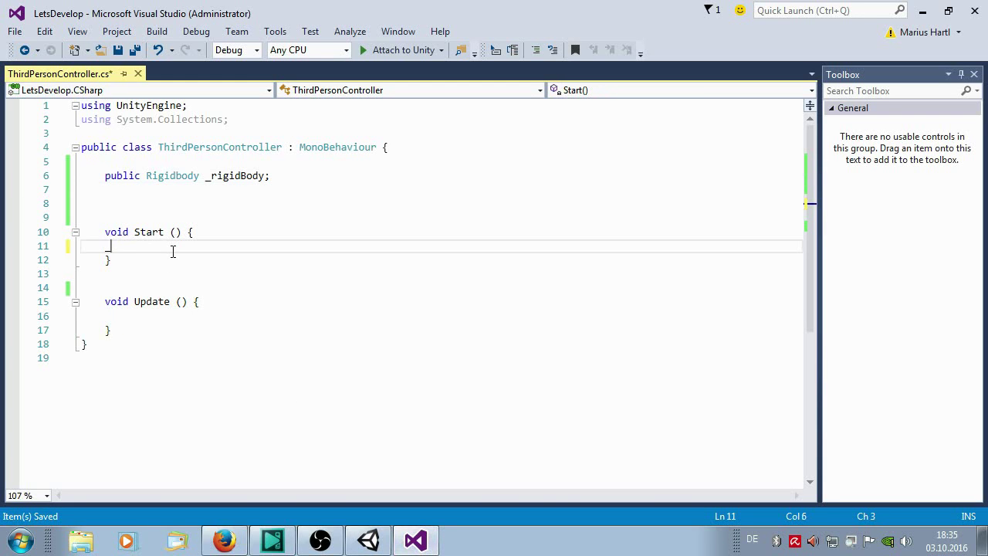
{"action": "type", "text": "_rigidBody."}
{"action": "key", "text": "BackSpace"}
{"action": "key", "text": "BackSpace"}
{"action": "key", "text": "BackSpace"}
{"action": "key", "text": "BackSpace"}
{"action": "key", "text": "BackSpace"}
{"action": "key", "text": "BackSpace"}
{"action": "key", "text": "BackSpace"}
{"action": "key", "text": "BackSpace"}
{"action": "key", "text": "BackSpace"}
{"action": "key", "text": "BackSpace"}
{"action": "key", "text": "BackSpace"}
{"action": "key", "text": "Down"}
{"action": "key", "text": "Down"}
{"action": "key", "text": "Down"}
{"action": "key", "text": "Down"}
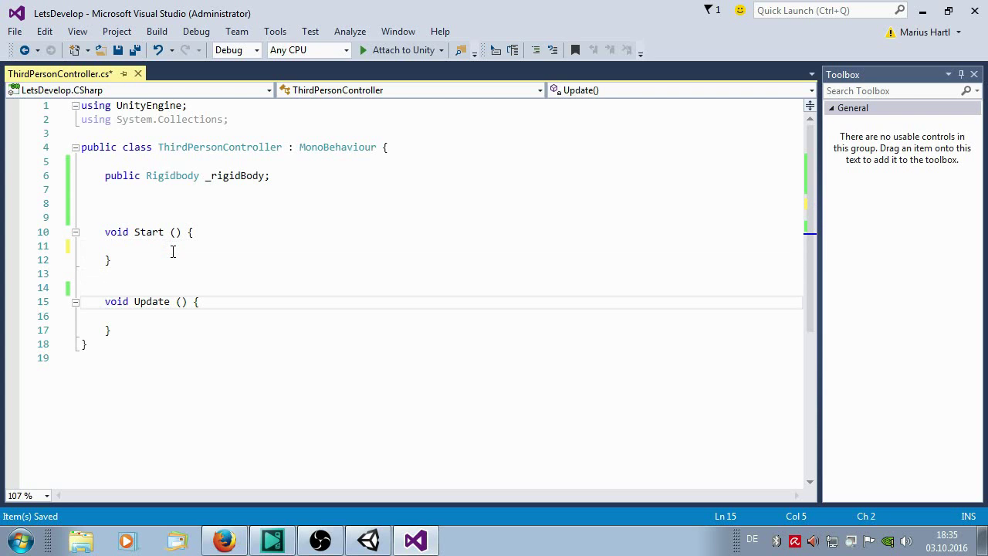
{"action": "key", "text": "Up"}
{"action": "key", "text": "Return"}
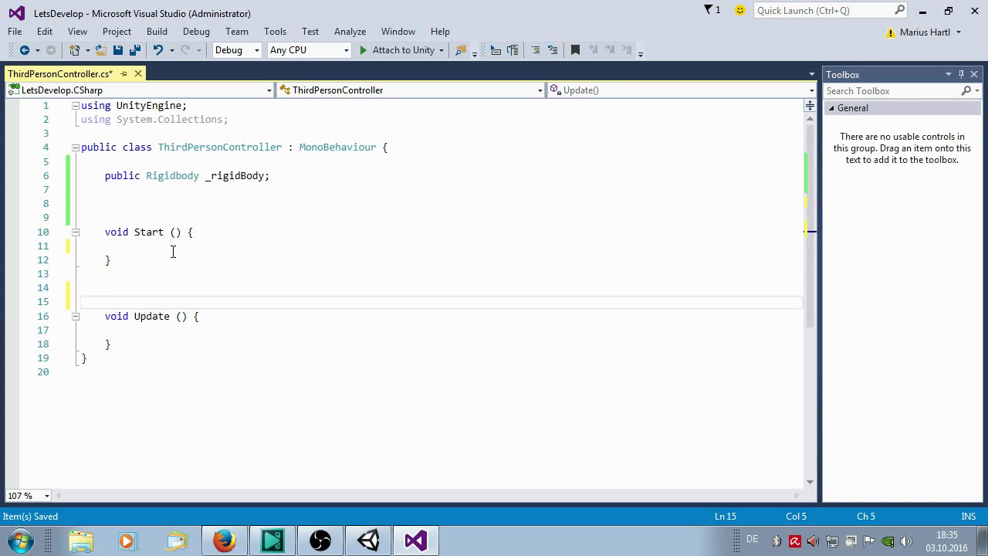
{"action": "key", "text": "Up"}
{"action": "key", "text": "Up"}
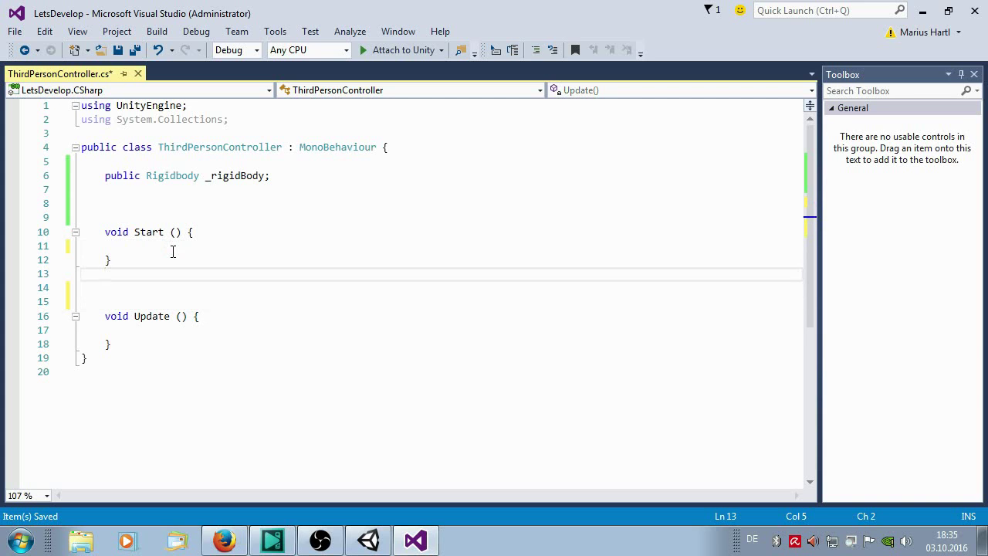
{"action": "key", "text": "Up"}
{"action": "key", "text": "Up"}
{"action": "key", "text": "Up"}
{"action": "key", "text": "Up"}
{"action": "key", "text": "Up"}
{"action": "key", "text": "Return"}
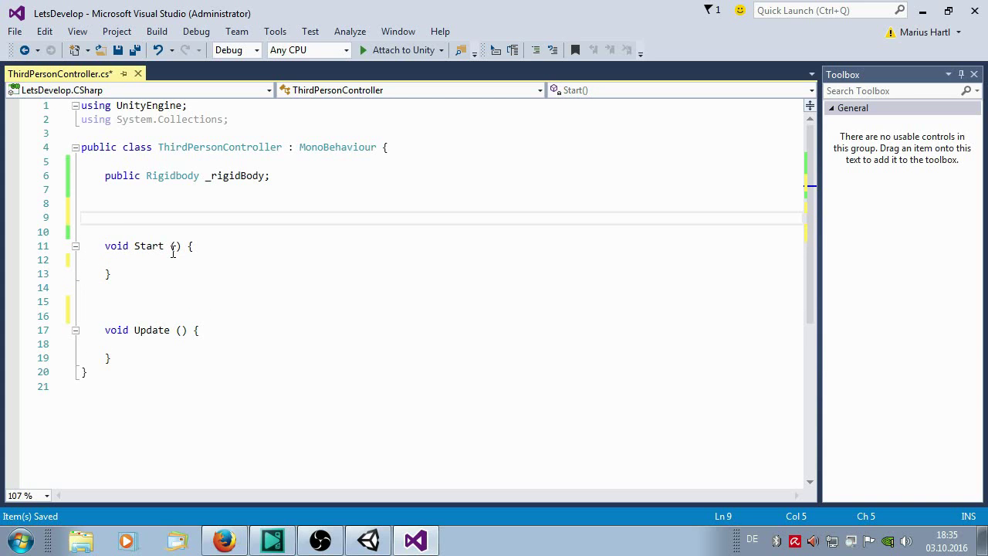
{"action": "key", "text": "Up"}
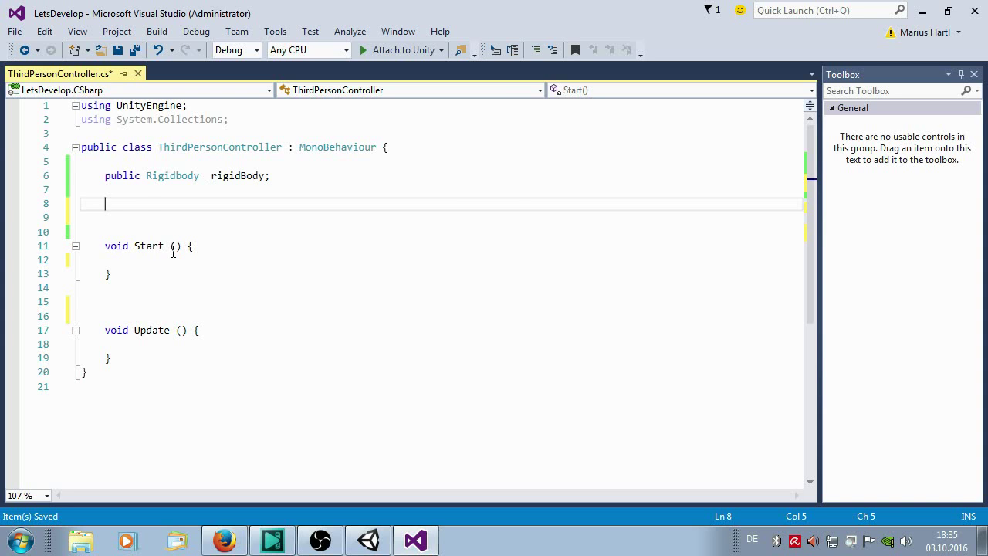
Type 'public float MoveSpeed;' beneath the _rigidBody declaration
{"action": "type", "text": "public v"}
{"action": "key", "text": "BackSpace"}
{"action": "type", "text": "fd"}
{"action": "key", "text": "BackSpace"}
{"action": "type", "text": "lo"}
{"action": "type", "text": "at MoveS"}
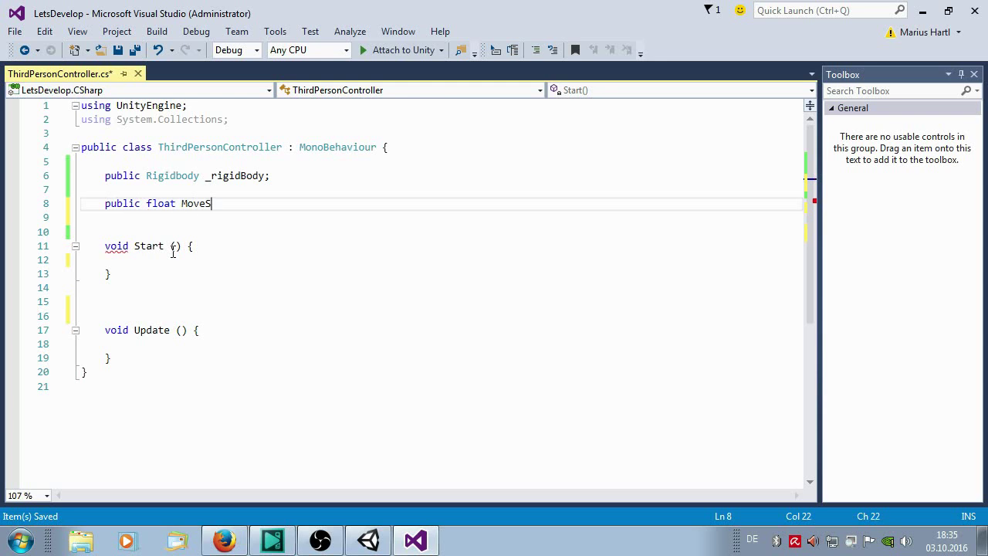
{"action": "type", "text": "peed;"}
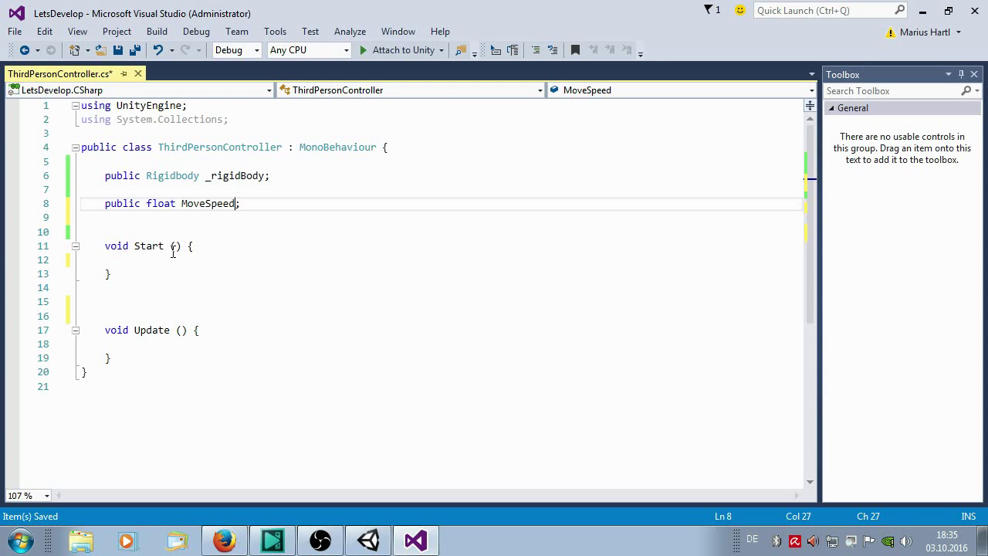
{"action": "key", "text": "Left"}
{"action": "key", "text": "Left"}
{"action": "key", "text": "Left"}
{"action": "left_click", "coordinate": [147, 204]}
{"action": "left_click", "coordinate": [183, 270]}
{"action": "left_click", "coordinate": [182, 260]}
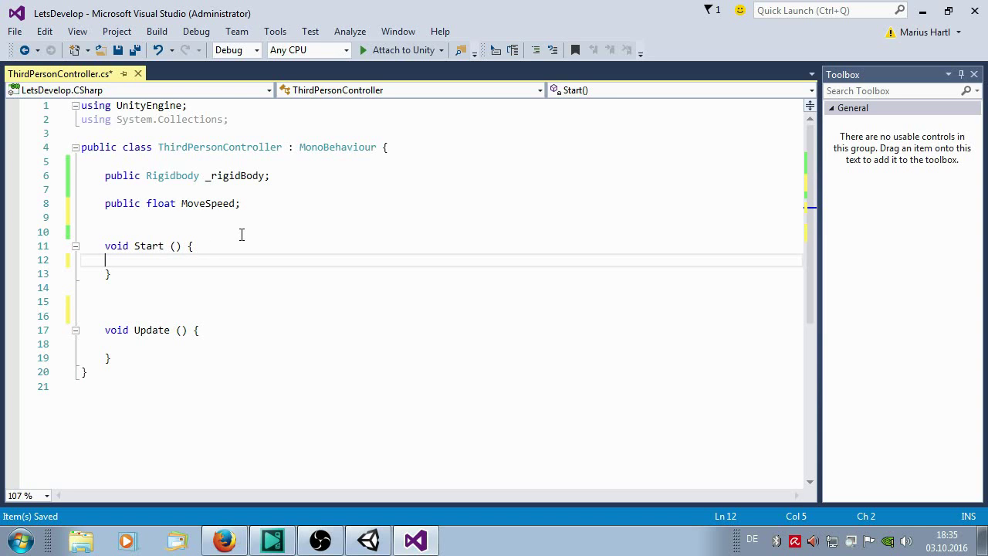
Try the values 0.3f and 5 in Start, then erase them
{"action": "type", "text": "0.3"}
{"action": "type", "text": "f"}
{"action": "key", "text": "BackSpace"}
{"action": "key", "text": "BackSpace"}
{"action": "key", "text": "BackSpace"}
{"action": "type", "text": "5"}
{"action": "key", "text": "BackSpace"}
Insert a few empty lines inside the Update method body
{"action": "left_click", "coordinate": [162, 344]}
{"action": "key", "text": "Return"}
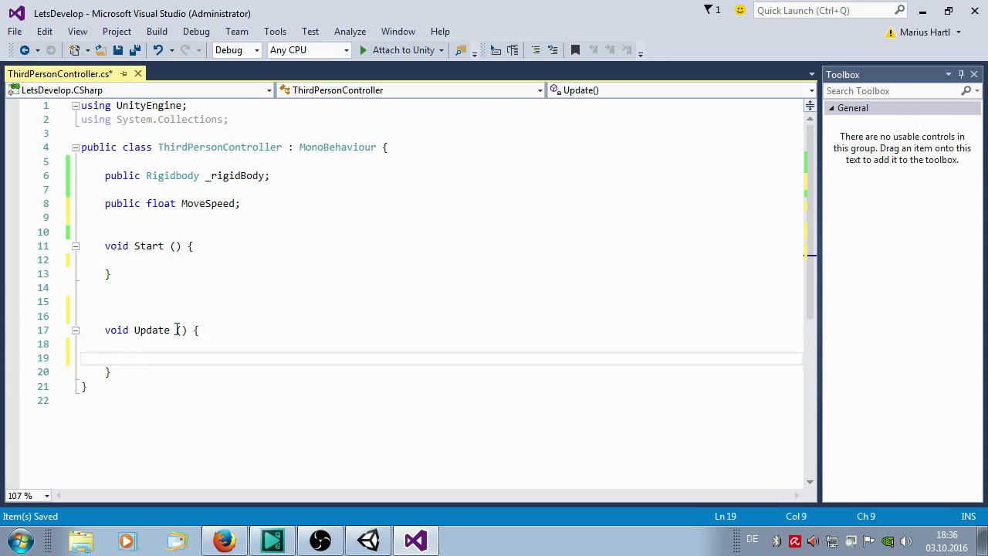
{"action": "key", "text": "Return"}
{"action": "key", "text": "Up"}
{"action": "key", "text": "Up"}
{"action": "key", "text": "Up"}
{"action": "key", "text": "Up"}
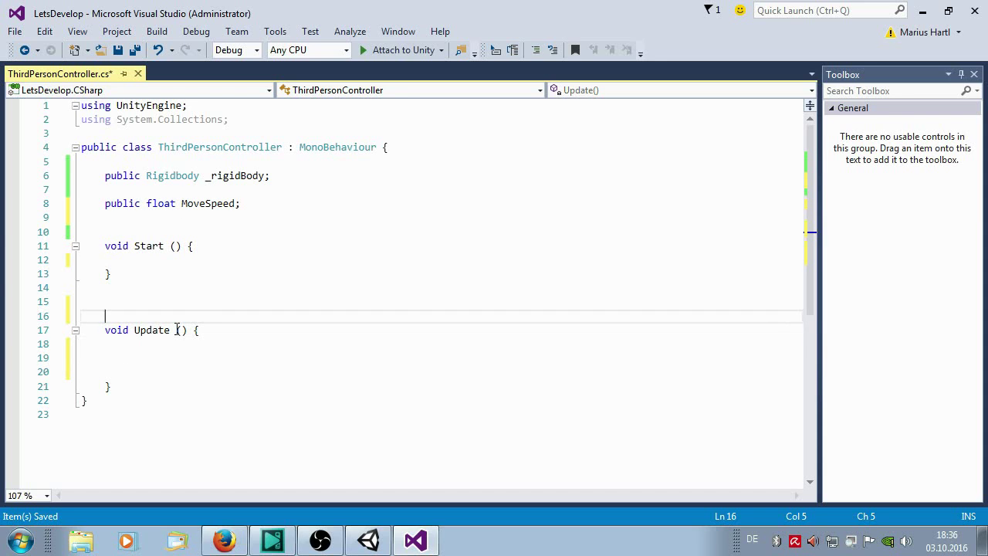
{"action": "key", "text": "Down"}
{"action": "key", "text": "Down"}
{"action": "key", "text": "Down"}
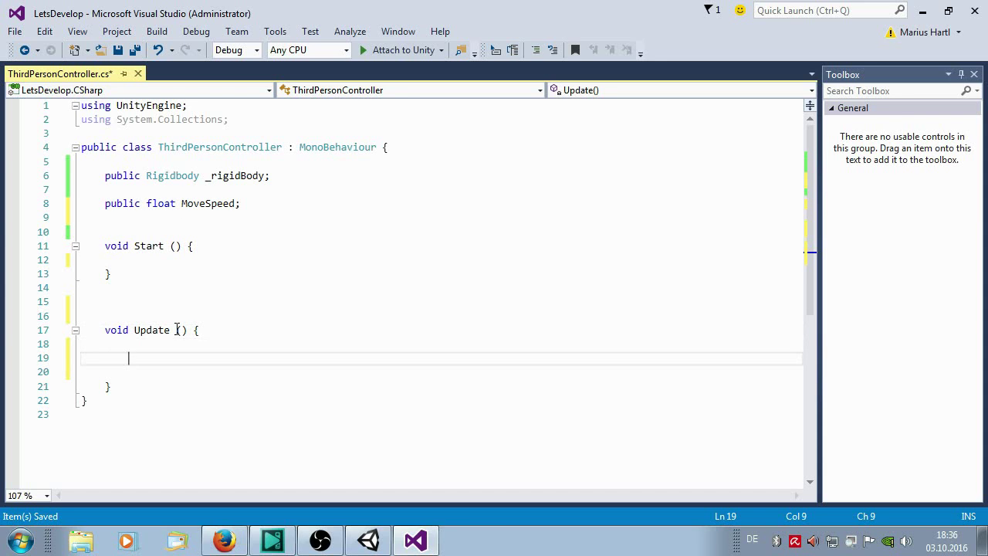
{"action": "key", "text": "Up"}
{"action": "key", "text": "Up"}
{"action": "key", "text": "Up"}
{"action": "key", "text": "Up"}
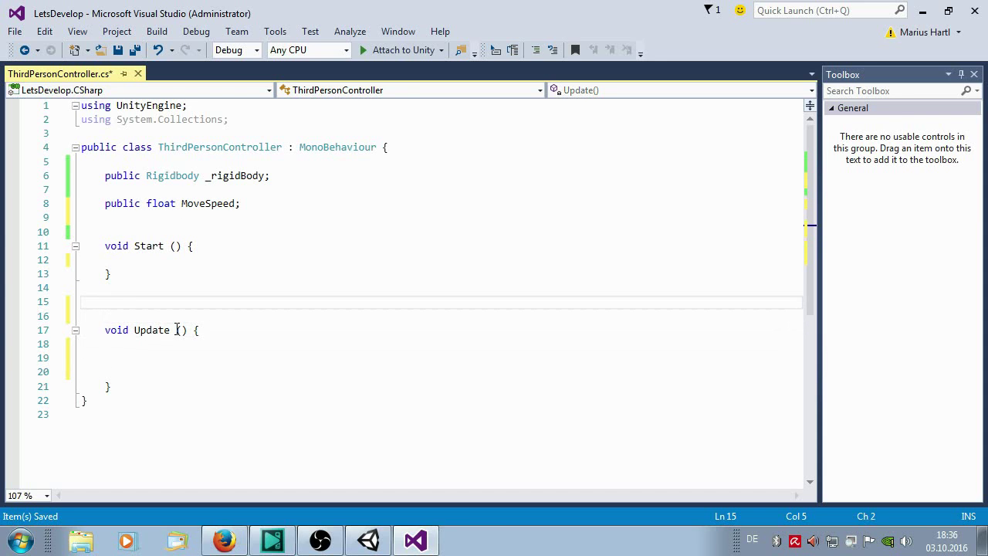
{"action": "key", "text": "Down"}
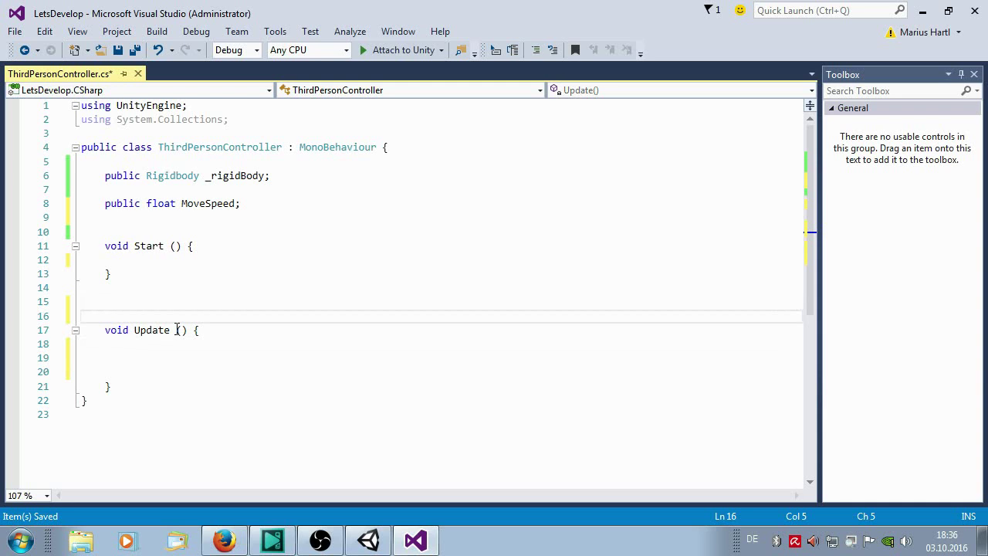
{"action": "key", "text": "Up"}
{"action": "key", "text": "Up"}
{"action": "key", "text": "Up"}
{"action": "key", "text": "Up"}
{"action": "key", "text": "Up"}
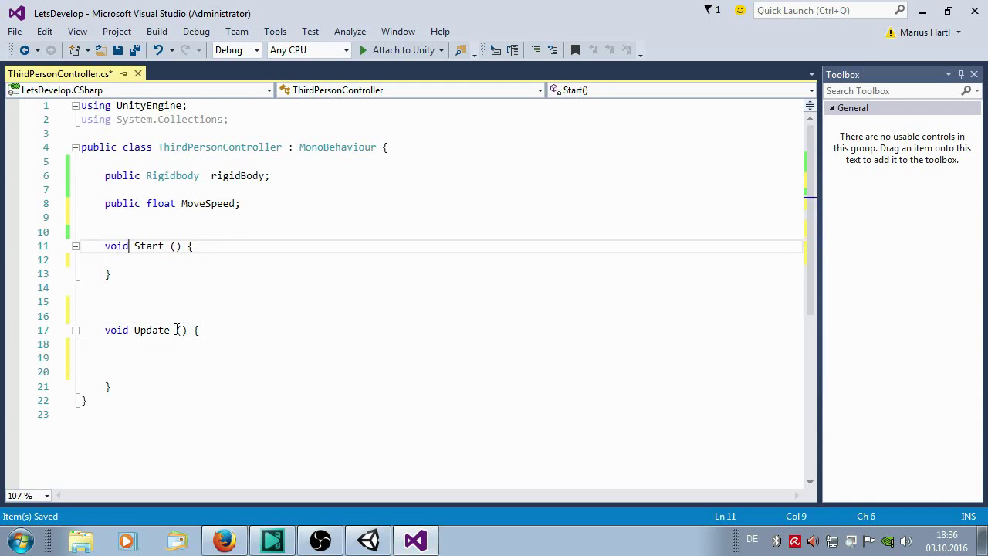
{"action": "key", "text": "Up"}
{"action": "key", "text": "Up"}
Type 'public Vector3 MoveDirection;' with a blank line separating it from MoveSpeed
{"action": "type", "text": "pu"}
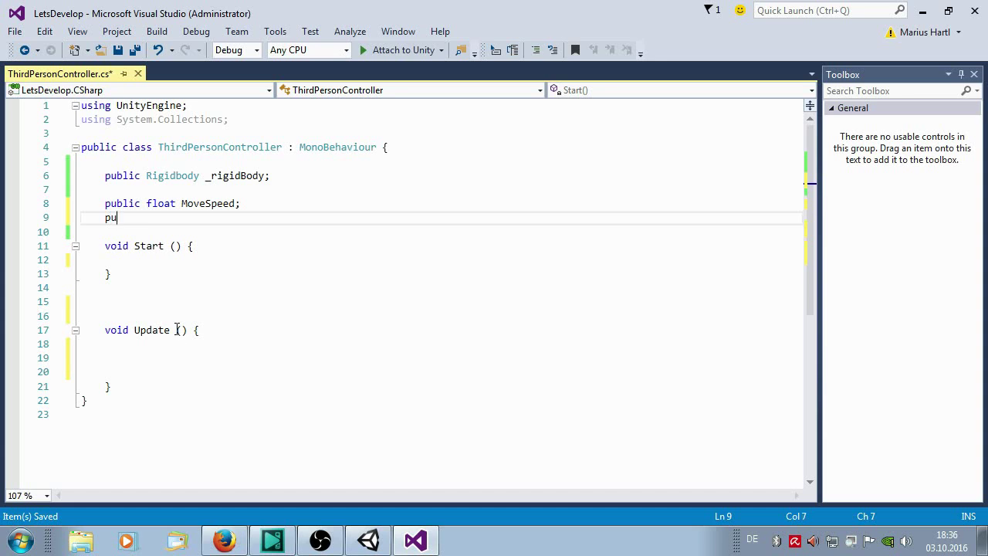
{"action": "type", "text": "blic "}
{"action": "type", "text": "Ve"}
{"action": "type", "text": "ctor3 "}
{"action": "type", "text": "Mo"}
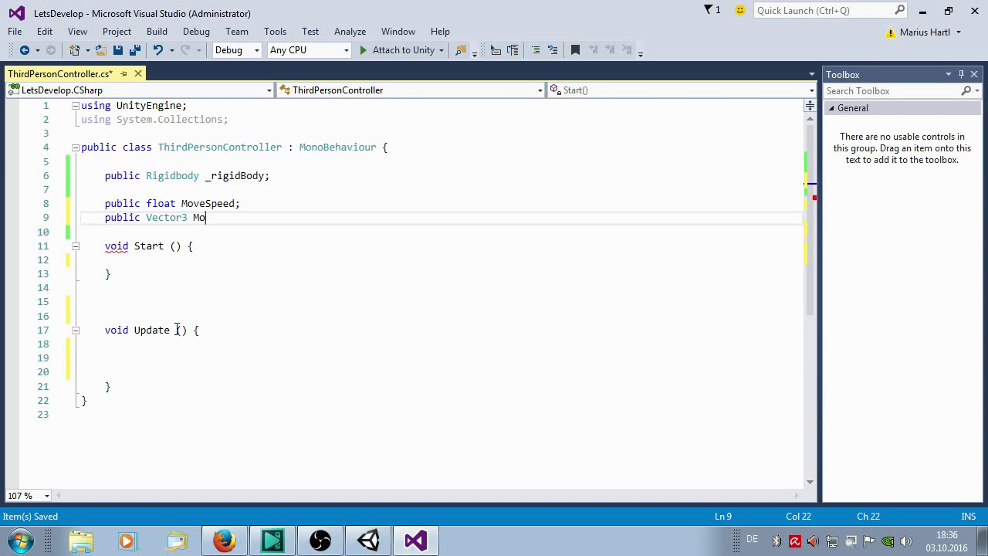
{"action": "type", "text": "veDir"}
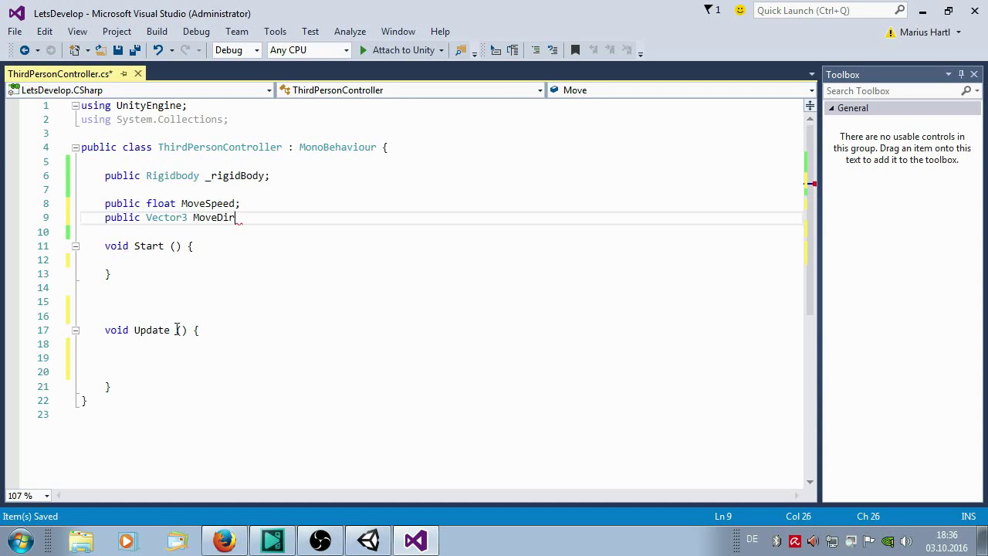
{"action": "type", "text": "ection;"}
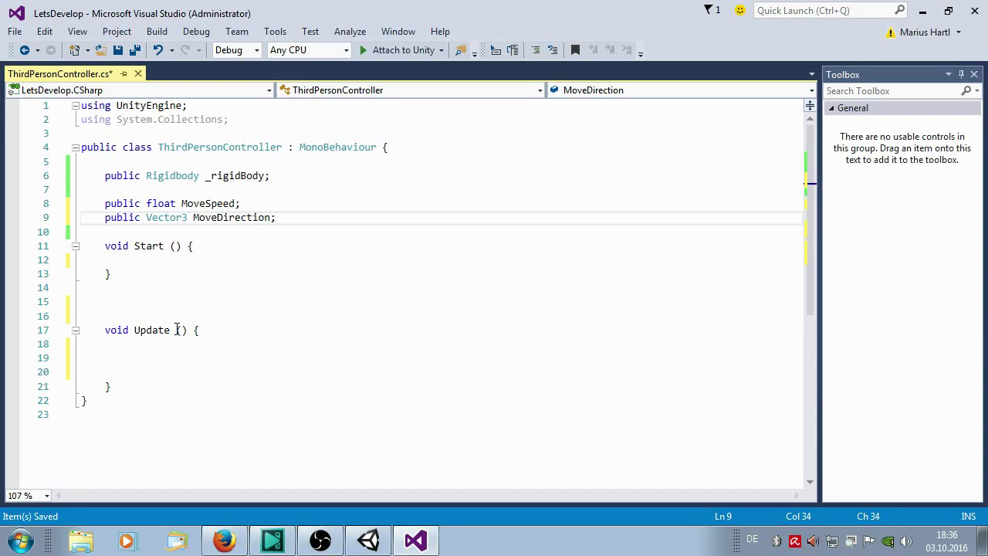
{"action": "key", "text": "ctrl+Return"}
{"action": "key", "text": "Down"}
{"action": "key", "text": "Right"}
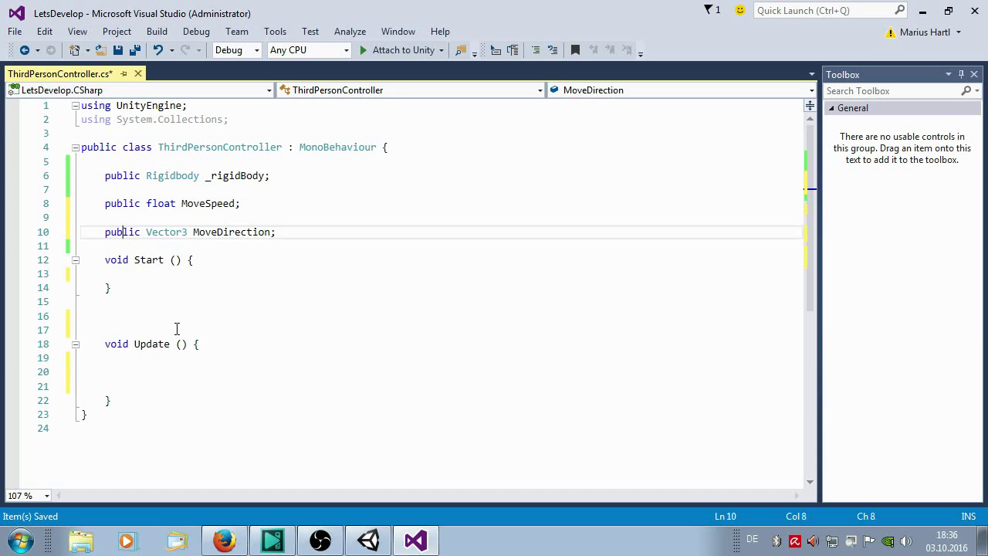
{"action": "key", "text": "Right"}
{"action": "key", "text": "Right"}
{"action": "key", "text": "Right"}
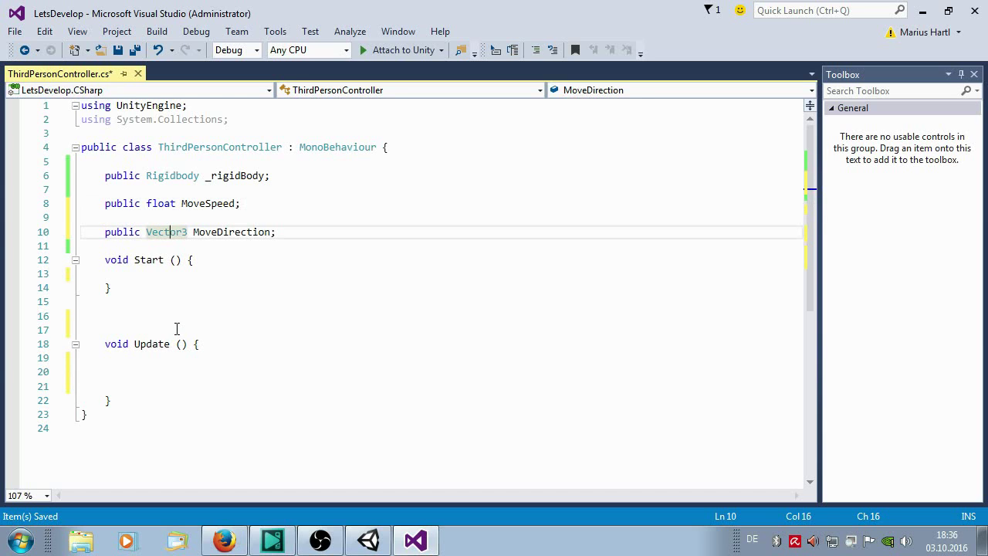
{"action": "key", "text": "Right"}
{"action": "key", "text": "Right"}
Move the caret down from line 10 toward the Update method
{"action": "key", "text": "Down"}
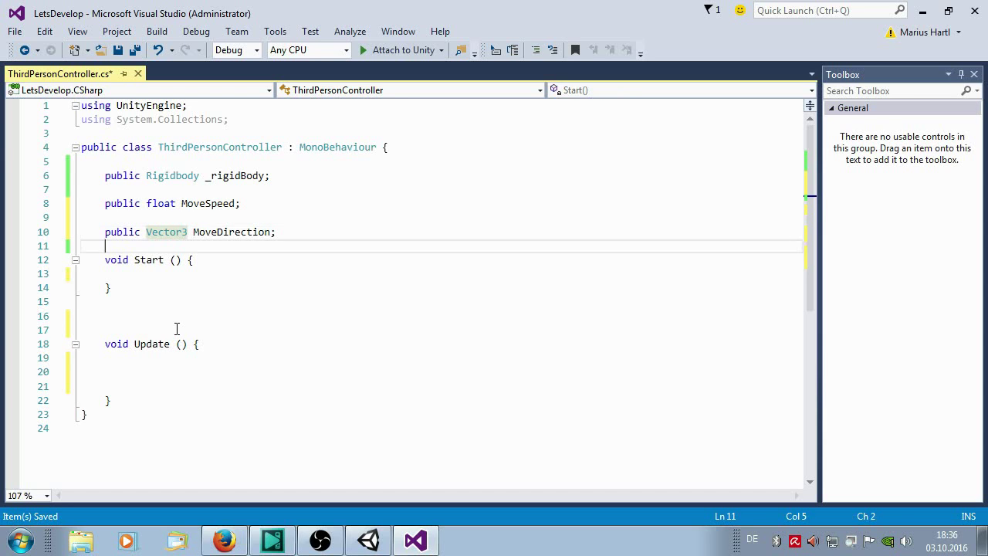
{"action": "key", "text": "Up"}
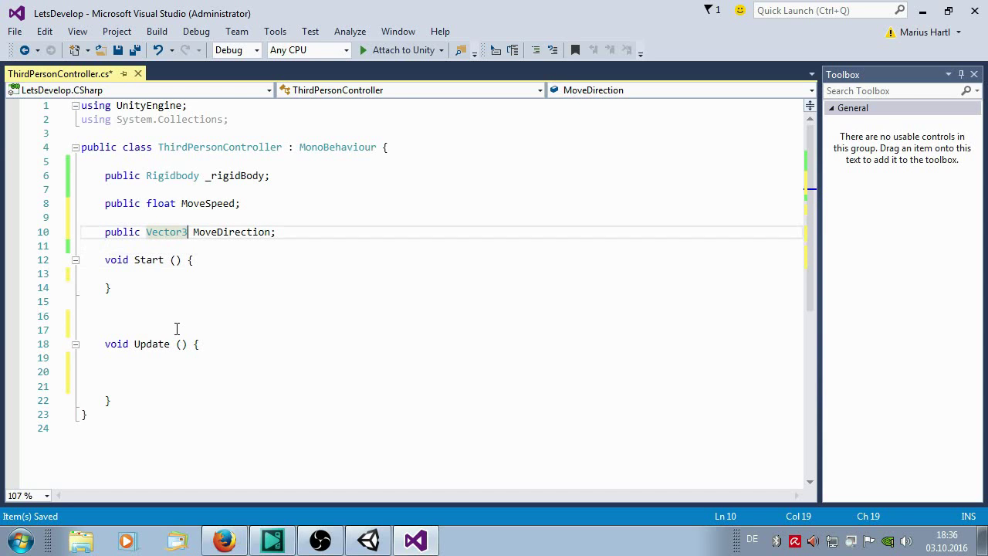
{"action": "key", "text": "Down"}
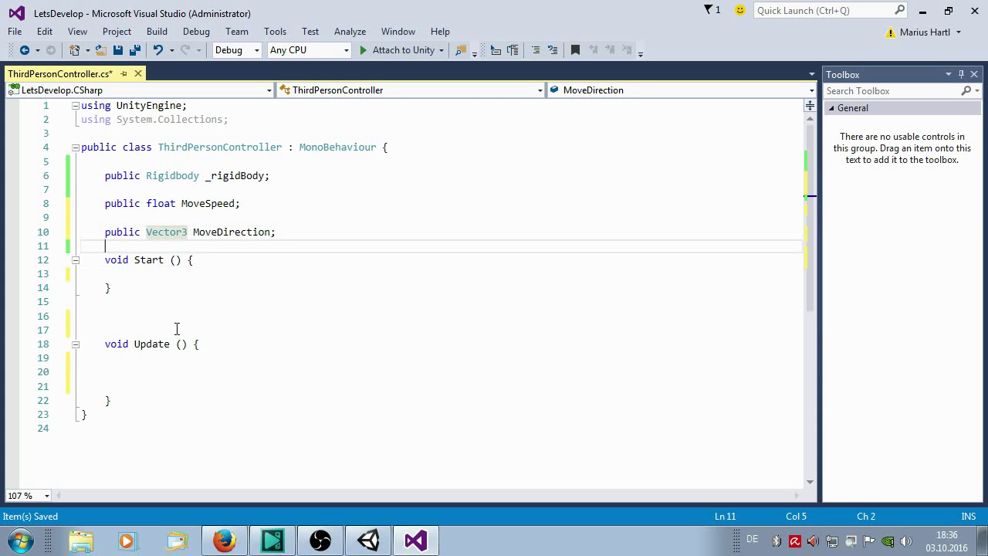
{"action": "key", "text": "Up"}
{"action": "key", "text": "Down"}
{"action": "key", "text": "Down"}
{"action": "key", "text": "Down"}
{"action": "key", "text": "Down"}
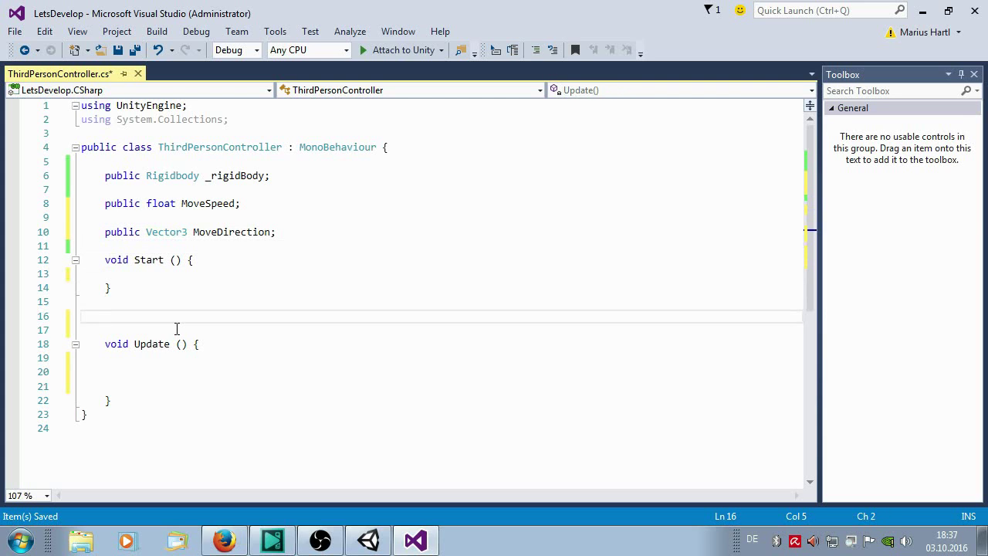
{"action": "key", "text": "Up"}
{"action": "key", "text": "Up"}
{"action": "key", "text": "Up"}
{"action": "key", "text": "Up"}
{"action": "key", "text": "Up"}
{"action": "key", "text": "Up"}
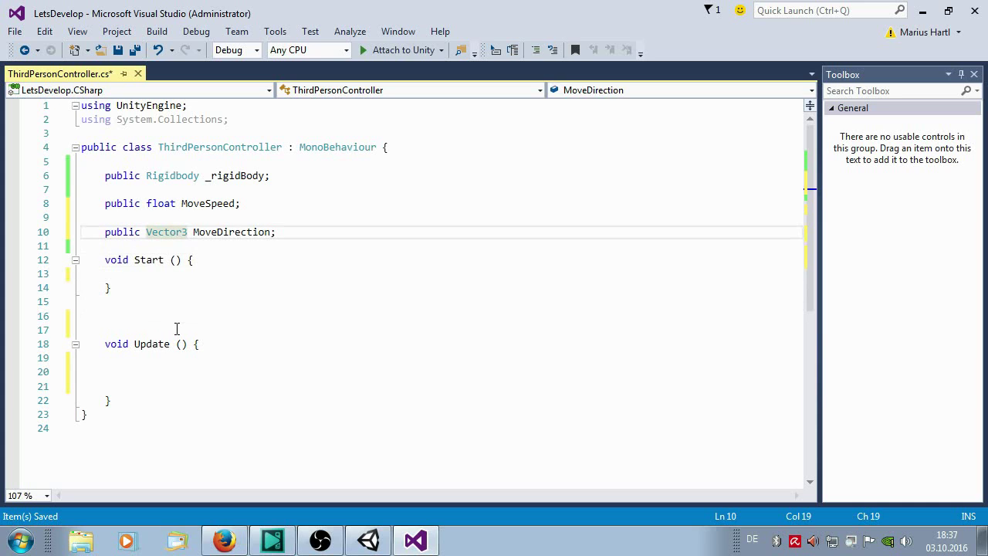
{"action": "key", "text": "Down"}
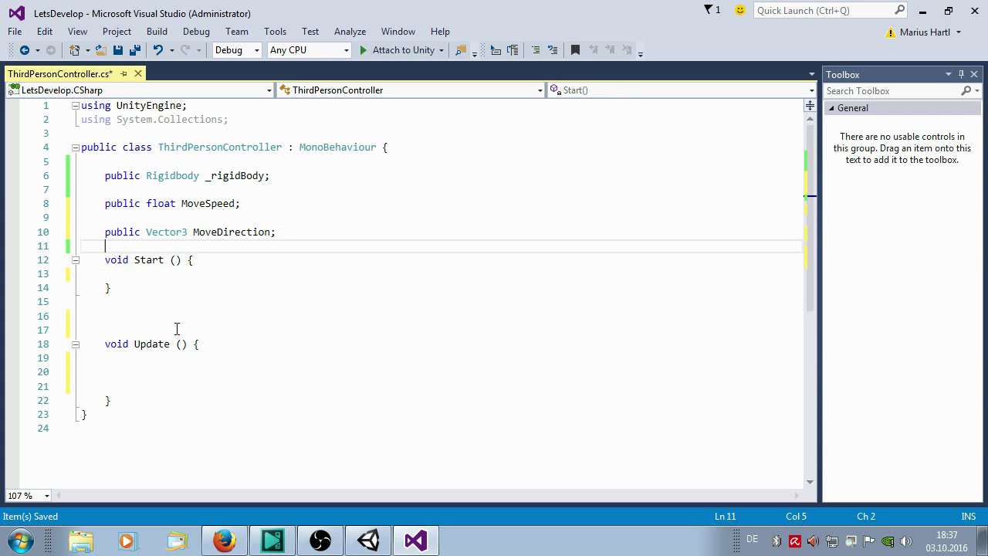
{"action": "key", "text": "Down"}
{"action": "key", "text": "Down"}
{"action": "key", "text": "Down"}
{"action": "key", "text": "Down"}
{"action": "key", "text": "Down"}
{"action": "key", "text": "Down"}
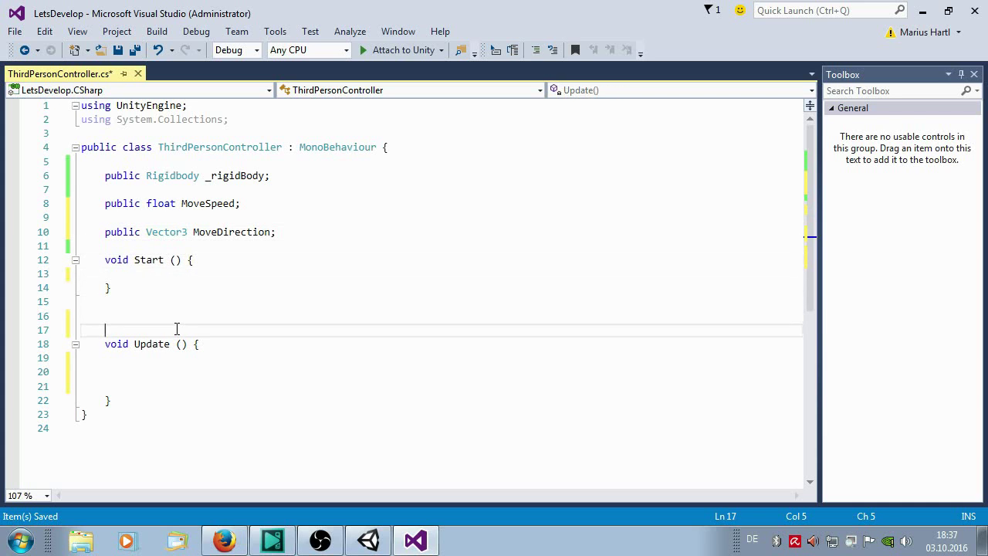
{"action": "key", "text": "Down"}
{"action": "key", "text": "Down"}
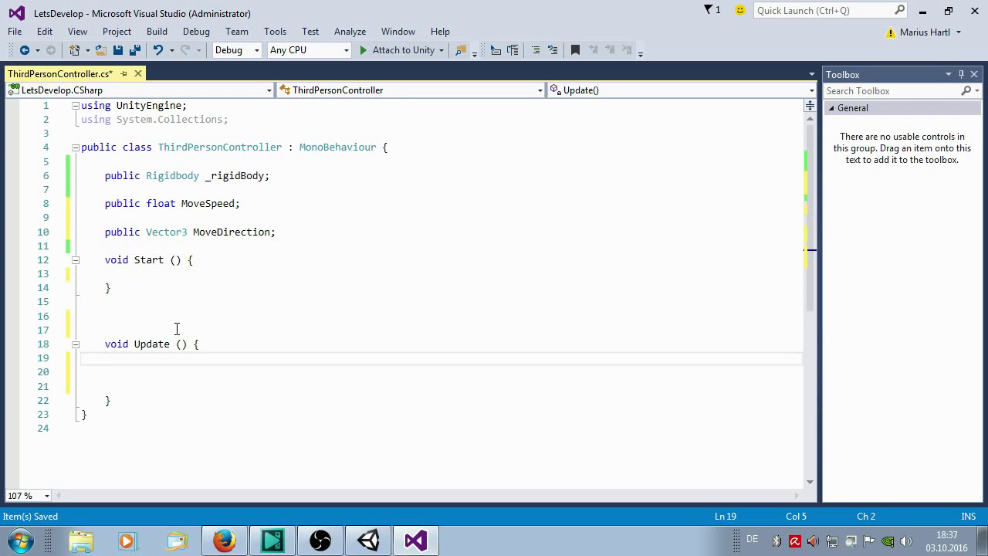
Keep Update's opening brace joined to its parentheses and move into its empty body
{"action": "key", "text": "Up"}
{"action": "key", "text": "End"}
{"action": "key", "text": "Left"}
{"action": "key", "text": "Return"}
{"action": "key", "text": "BackSpace"}
{"action": "key", "text": "BackSpace"}
{"action": "key", "text": "BackSpace"}
{"action": "key", "text": "BackSpace"}
{"action": "key", "text": "BackSpace"}
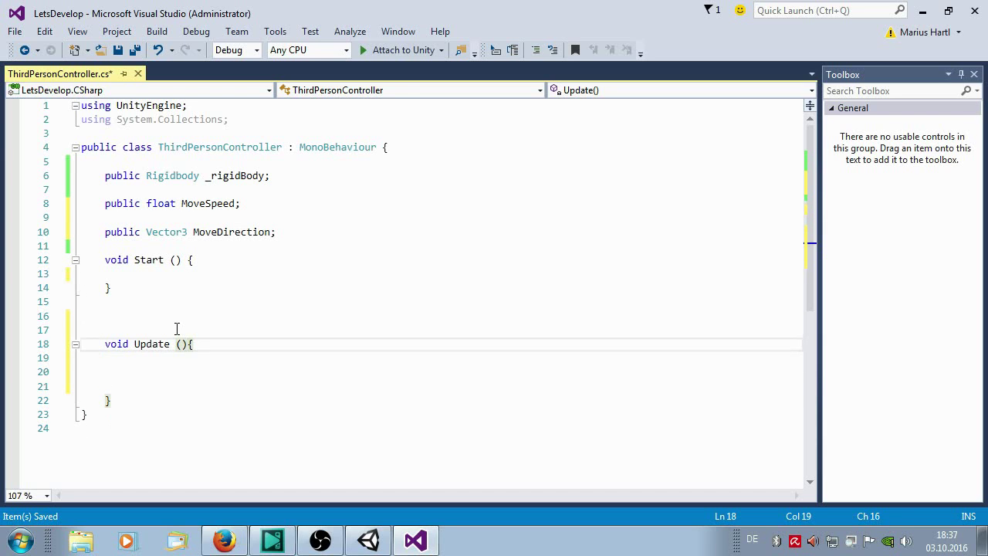
{"action": "key", "text": "Up"}
{"action": "key", "text": "Down"}
{"action": "key", "text": "Down"}
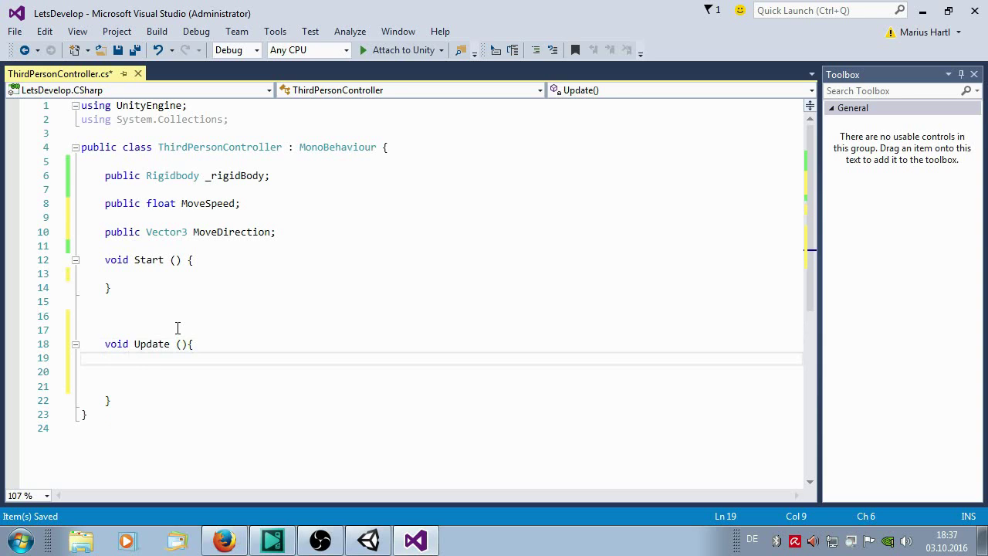
Begin Update with Input.GetAxis() via IntelliSense completion, leaving its argument empty
{"action": "type", "text": "Input"}
{"action": "type", "text": "."}
{"action": "type", "text": "g"}
{"action": "type", "text": "e"}
{"action": "type", "text": "t"}
{"action": "type", "text": "K"}
{"action": "key", "text": "BackSpace"}
{"action": "key", "text": "BackSpace"}
{"action": "type", "text": "t"}
{"action": "type", "text": "A"}
{"action": "key", "text": "Tab"}
{"action": "type", "text": "("}
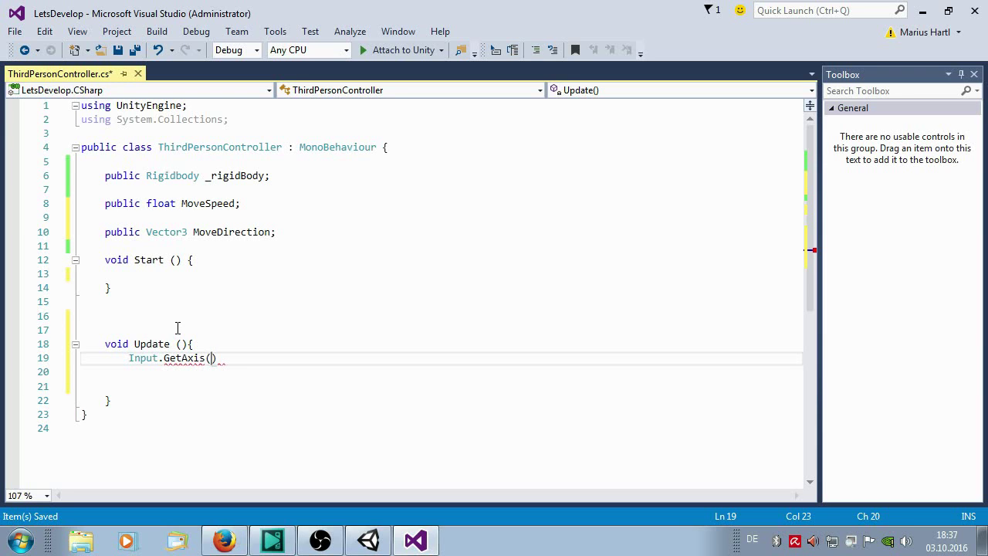
{"action": "left_click", "coordinate": [287, 401]}
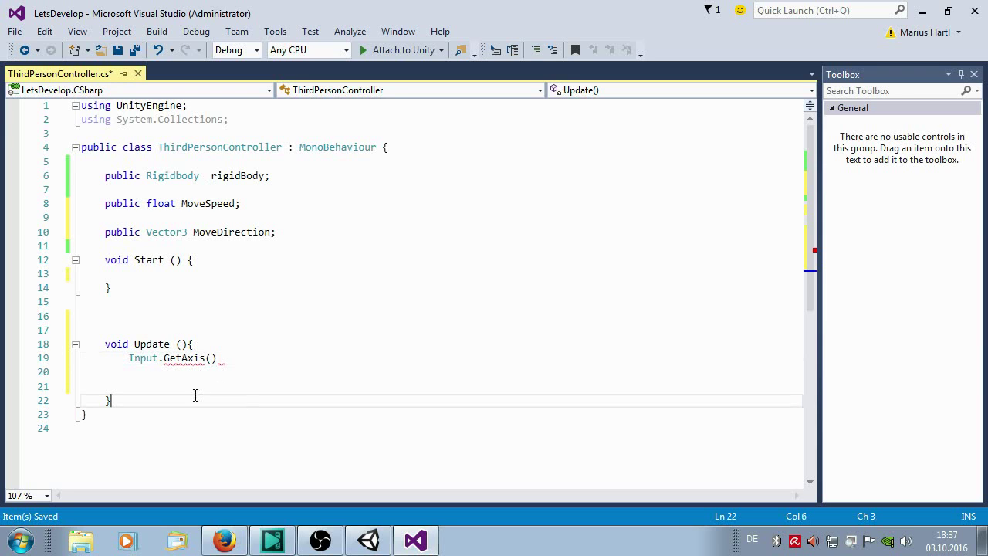
In Unity, open Edit > Project Settings > Input and expand the Axes list
{"action": "left_click", "coordinate": [357, 547]}
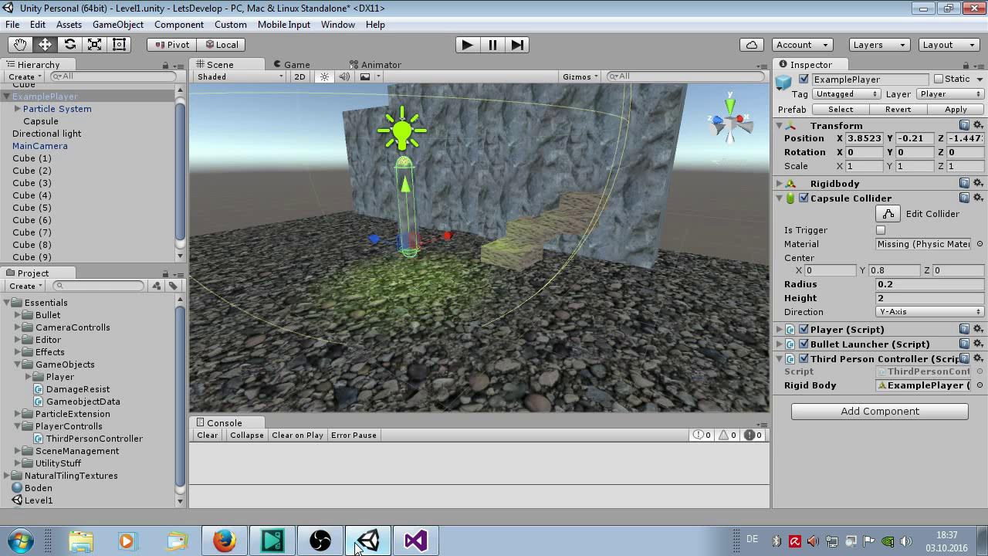
{"action": "left_click", "coordinate": [14, 25]}
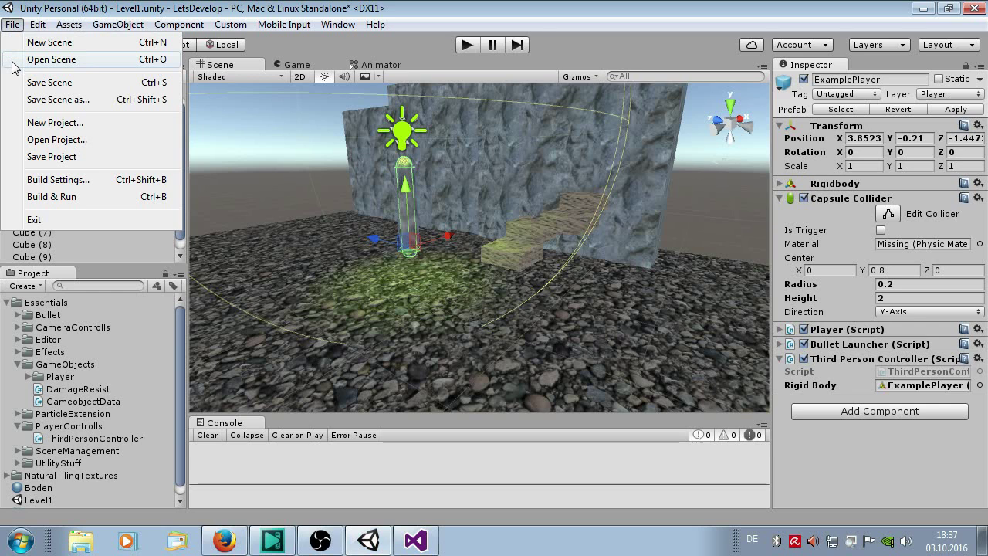
{"action": "mouse_move", "coordinate": [37, 24]}
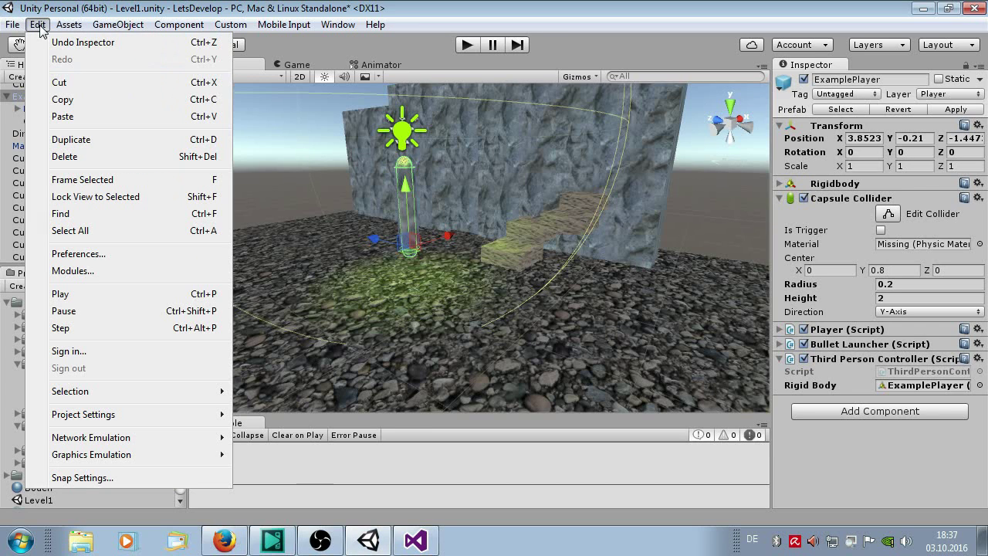
{"action": "mouse_move", "coordinate": [220, 417]}
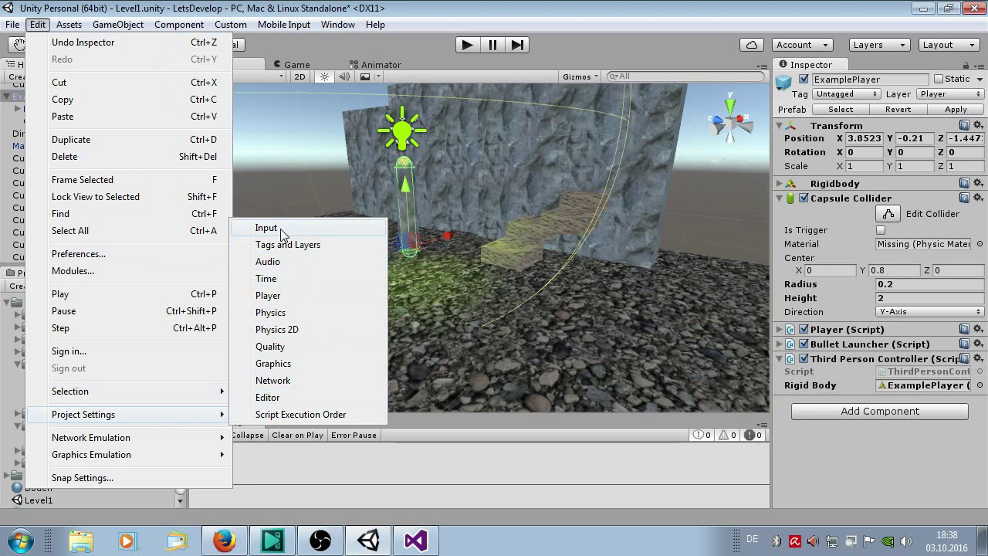
{"action": "left_click", "coordinate": [330, 230]}
{"action": "left_click", "coordinate": [782, 113]}
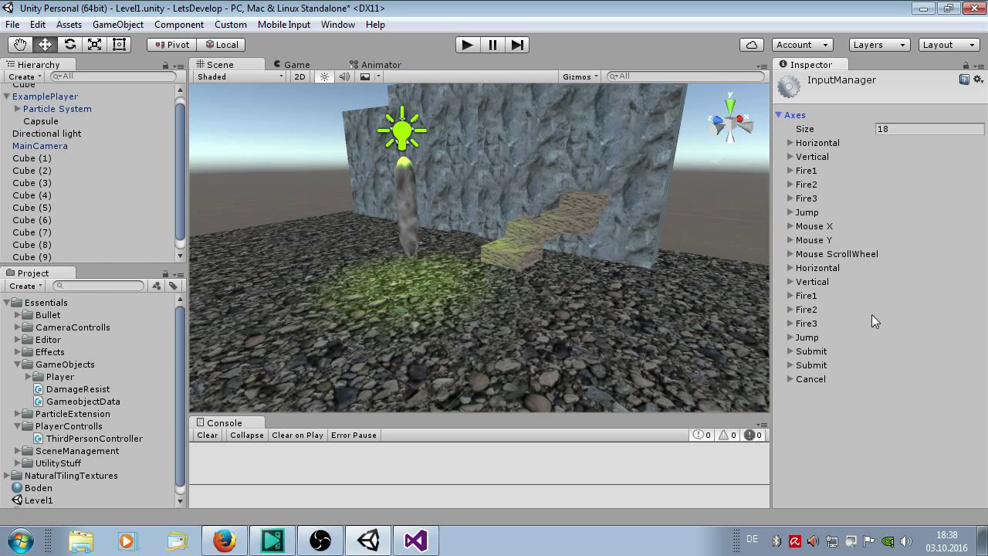
Briefly expand and collapse the first Horizontal and Vertical axis entries
{"action": "left_click", "coordinate": [789, 142]}
{"action": "left_click", "coordinate": [788, 143]}
{"action": "left_click", "coordinate": [791, 156]}
{"action": "left_click", "coordinate": [791, 156]}
Review both Horizontal axis key bindings, then switch back to Visual Studio
{"action": "left_click", "coordinate": [791, 268]}
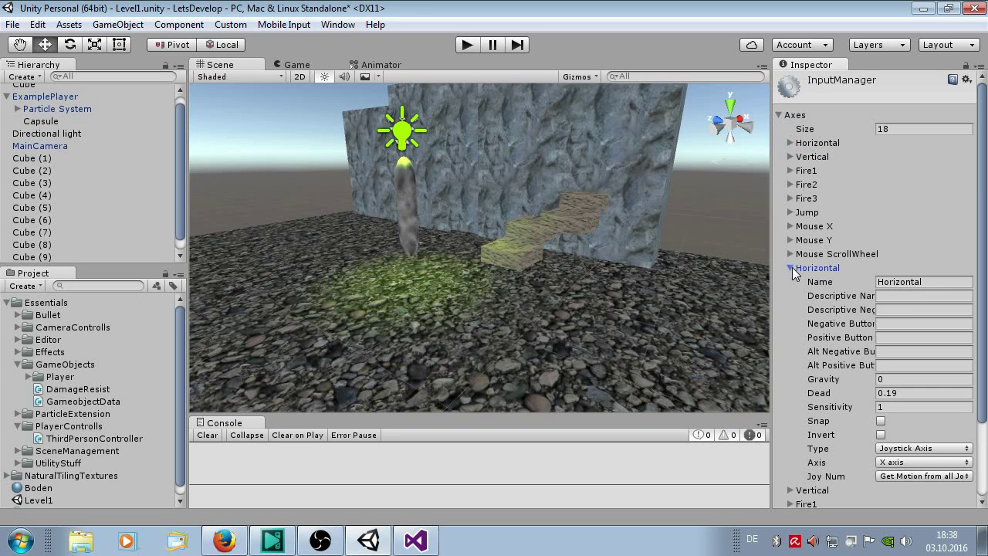
{"action": "left_click", "coordinate": [787, 143]}
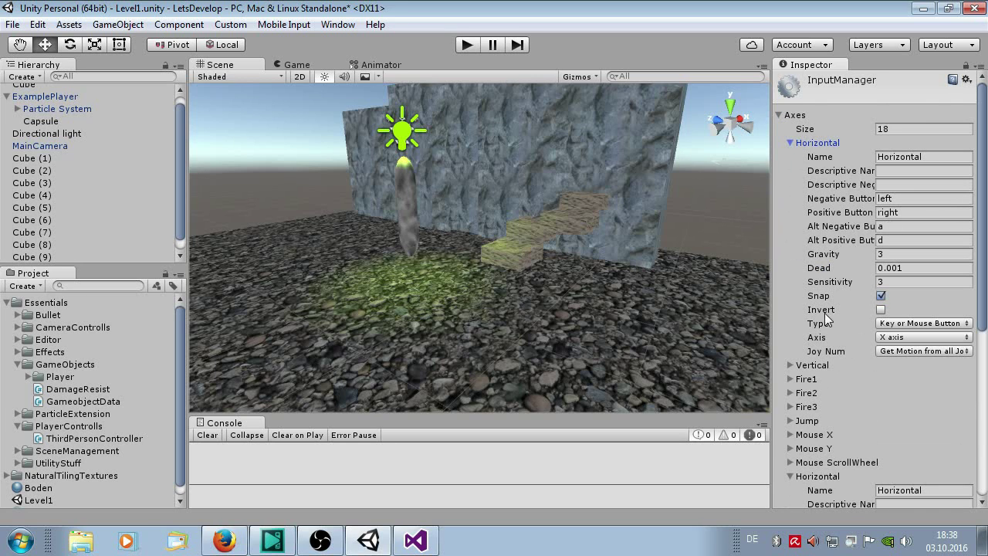
{"action": "left_click", "coordinate": [789, 143]}
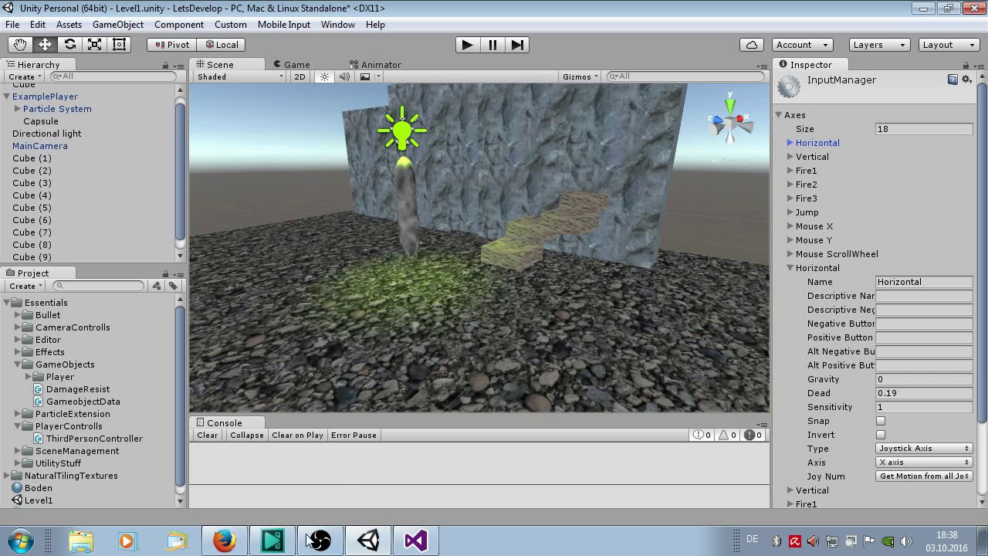
{"action": "left_click", "coordinate": [418, 543]}
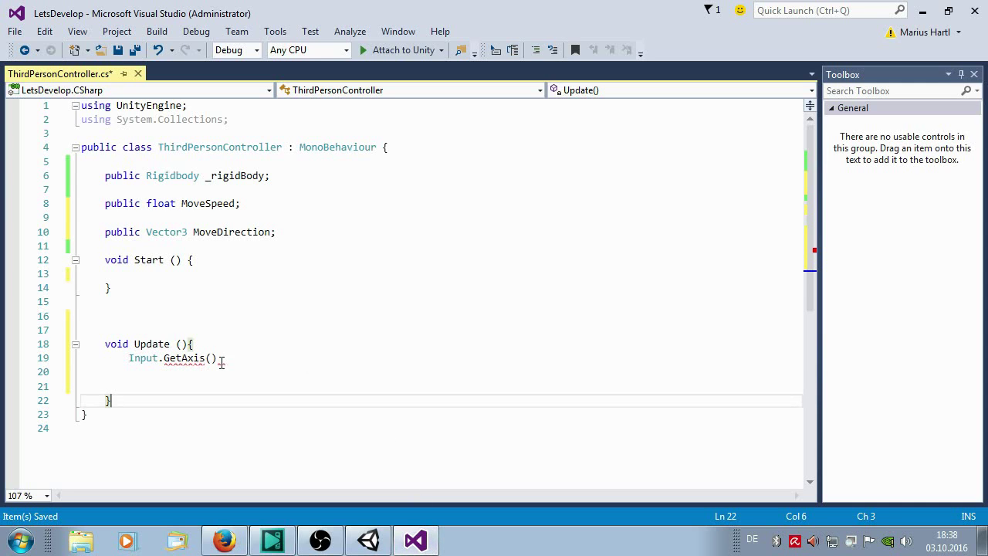
{"action": "left_click", "coordinate": [215, 358]}
{"action": "type", "text": "\""}
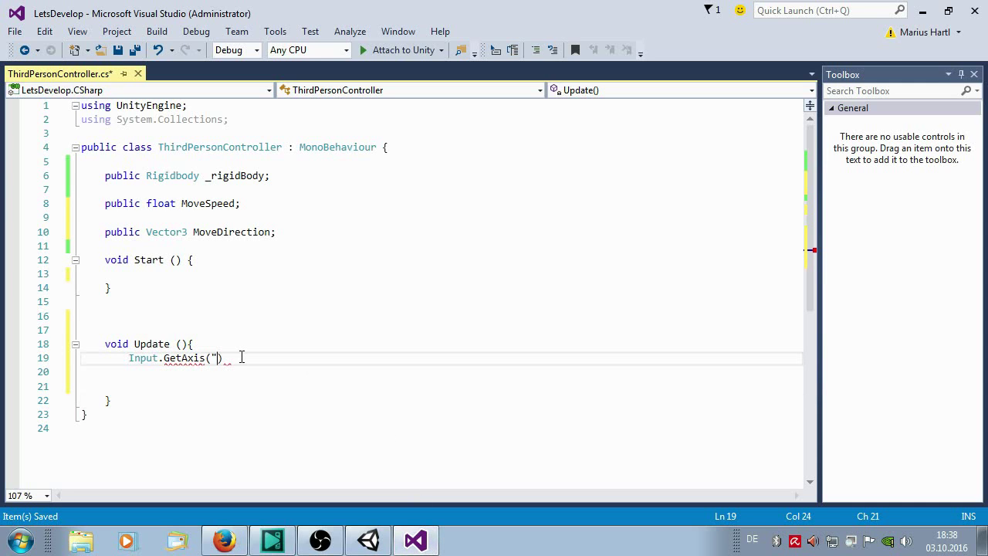
{"action": "key", "text": "BackSpace"}
{"action": "key", "text": "BackSpace"}
{"action": "type", "text": "("}
{"action": "key", "text": "Left"}
{"action": "key", "text": "Left"}
{"action": "key", "text": "Left"}
{"action": "key", "text": "Left"}
{"action": "key", "text": "Left"}
{"action": "key", "text": "Left"}
{"action": "key", "text": "Right"}
{"action": "key", "text": "Right"}
{"action": "key", "text": "Right"}
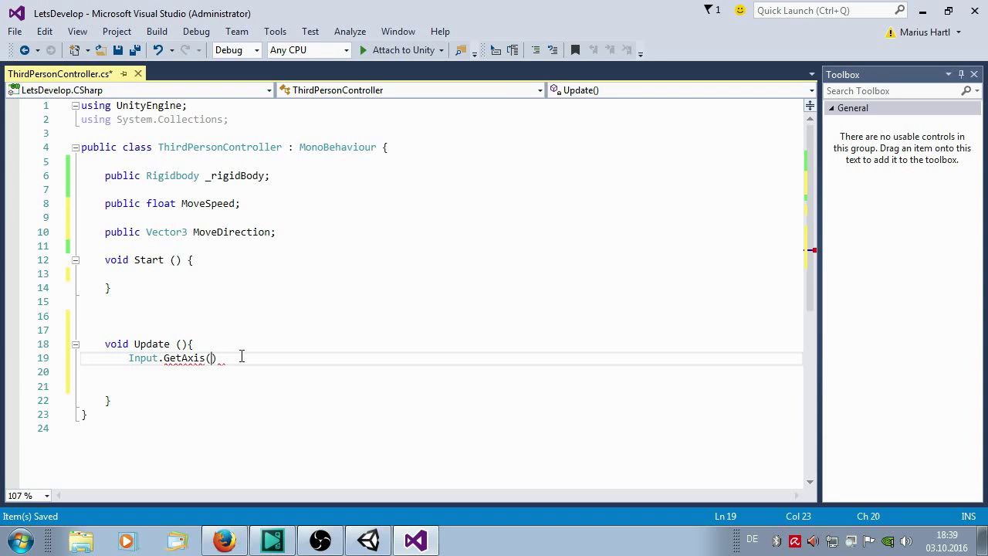
Complete line 19 as MoveDirection.x = Input.GetAxis("Horizontal");
{"action": "type", "text": "\"H"}
{"action": "type", "text": "orizonta"}
{"action": "type", "text": "l\")"}
{"action": "type", "text": ";"}
{"action": "key", "text": "Left"}
{"action": "key", "text": "Left"}
{"action": "key", "text": "Left"}
{"action": "key", "text": "Left"}
{"action": "left_click", "coordinate": [130, 359]}
{"action": "key", "text": "Left"}
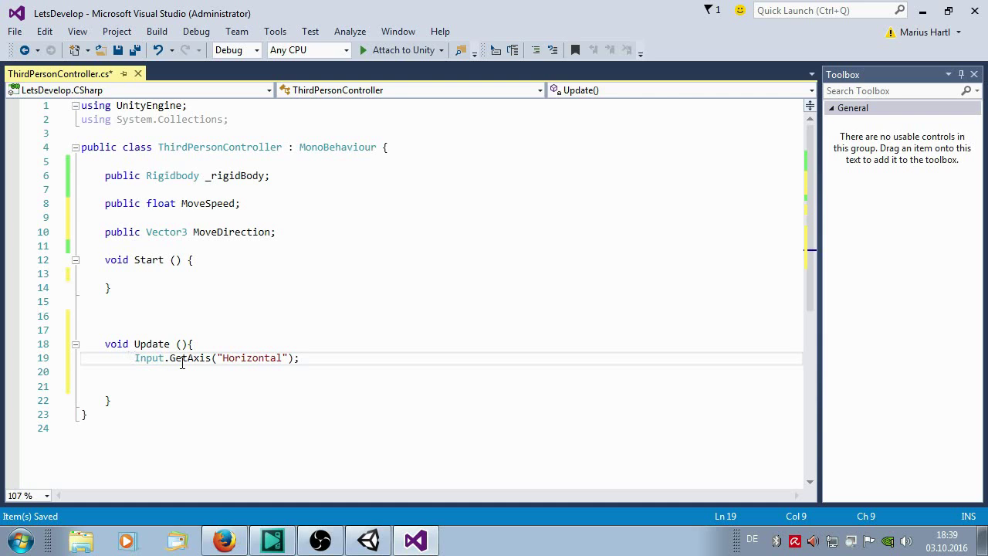
{"action": "type", "text": "Mov "}
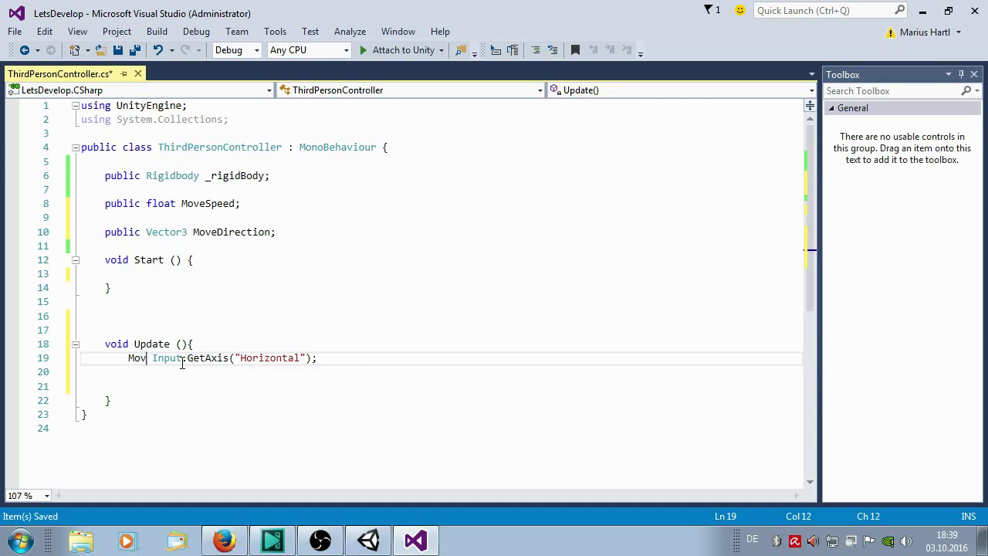
{"action": "type", "text": "eDirection.x"}
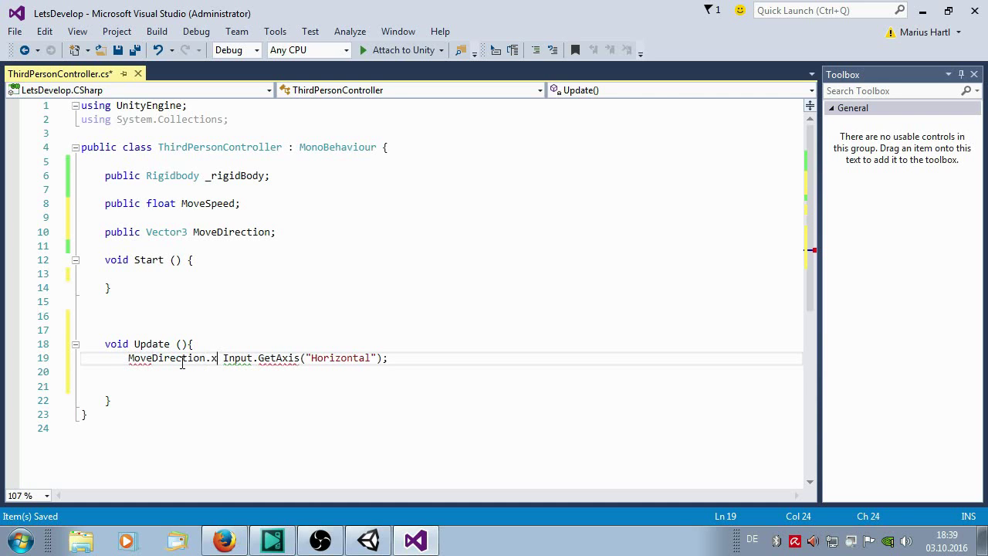
{"action": "type", "text": " ="}
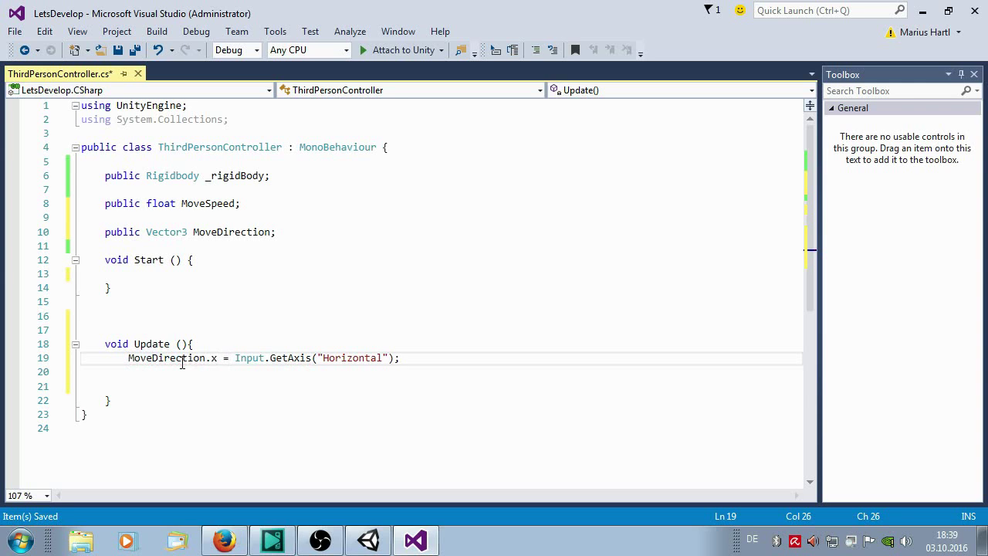
{"action": "left_click", "coordinate": [383, 383]}
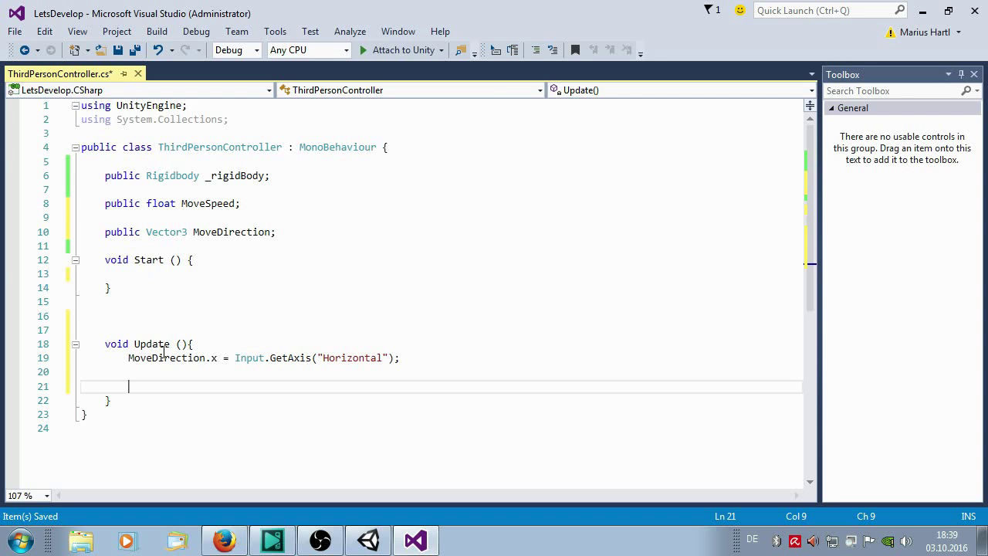
Copy the line 19 statement onto line 20 and change Horizontal to Vertical
{"action": "left_click", "coordinate": [146, 371]}
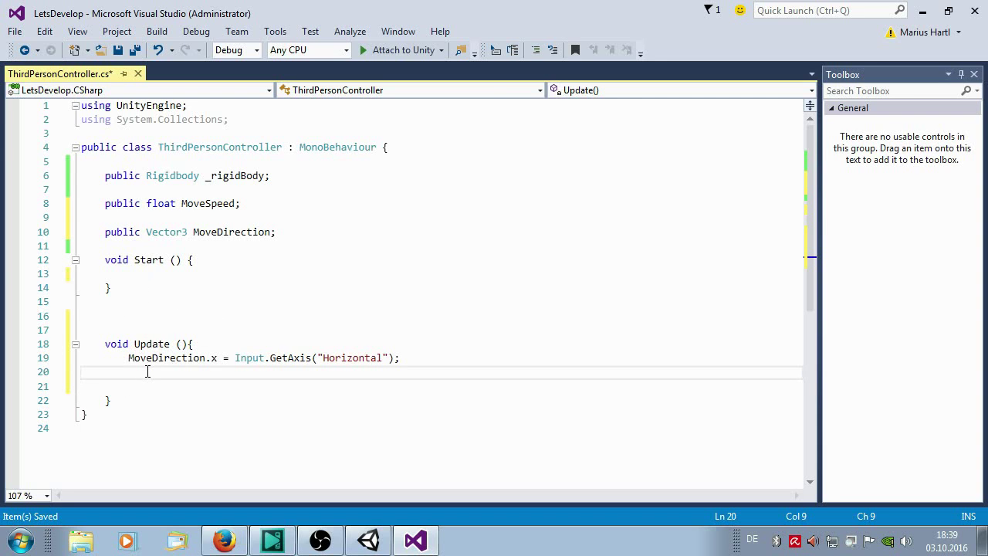
{"action": "left_click_drag", "start_coordinate": [123, 358], "coordinate": [404, 359]}
{"action": "key", "text": "ctrl+c"}
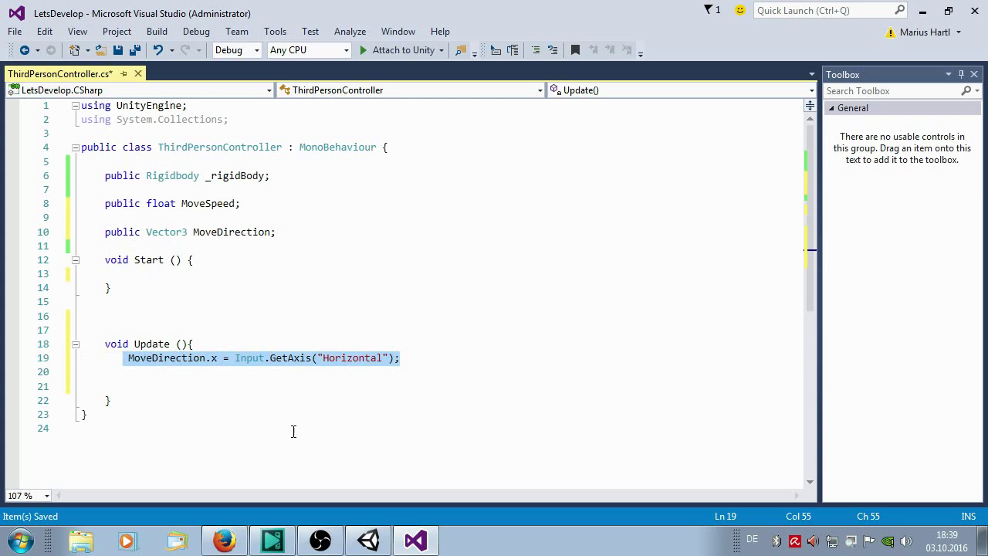
{"action": "left_click", "coordinate": [151, 374]}
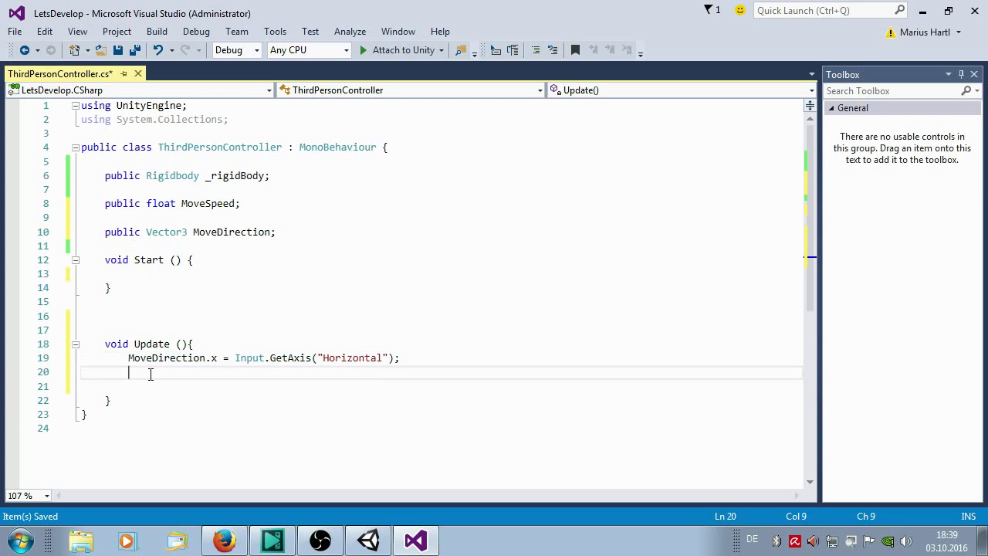
{"action": "key", "text": "ctrl+v"}
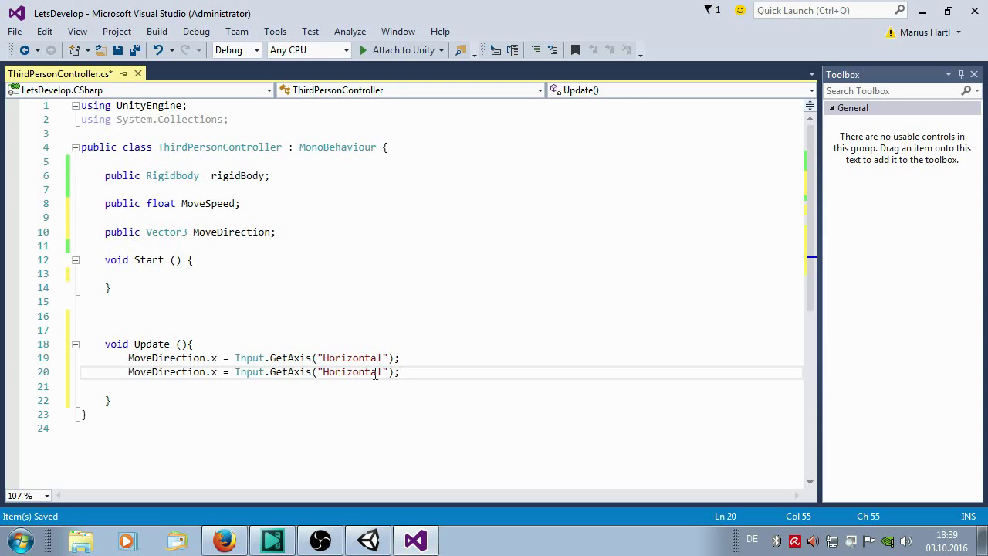
{"action": "left_click", "coordinate": [384, 371]}
{"action": "left_click_drag", "start_coordinate": [384, 371], "coordinate": [322, 372]}
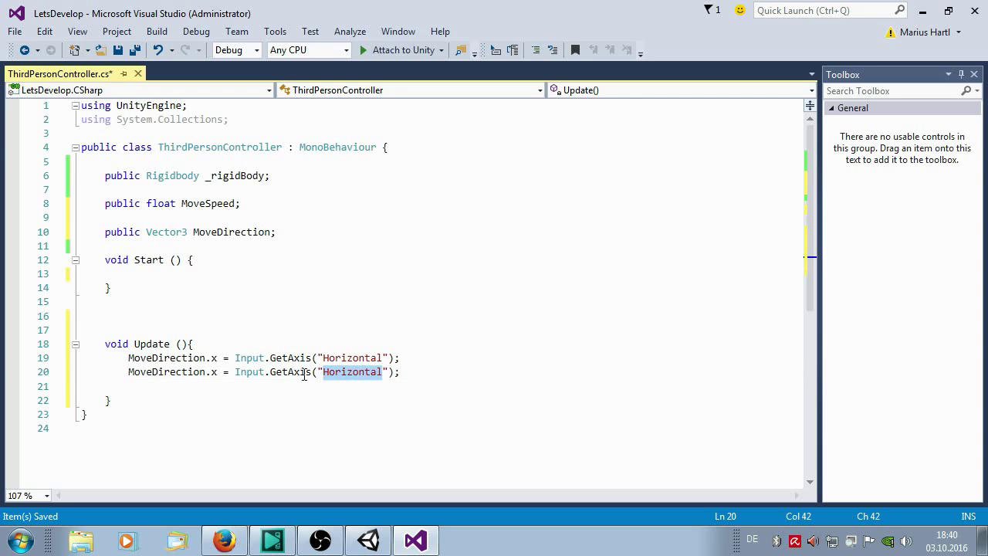
{"action": "type", "text": "Vertic"}
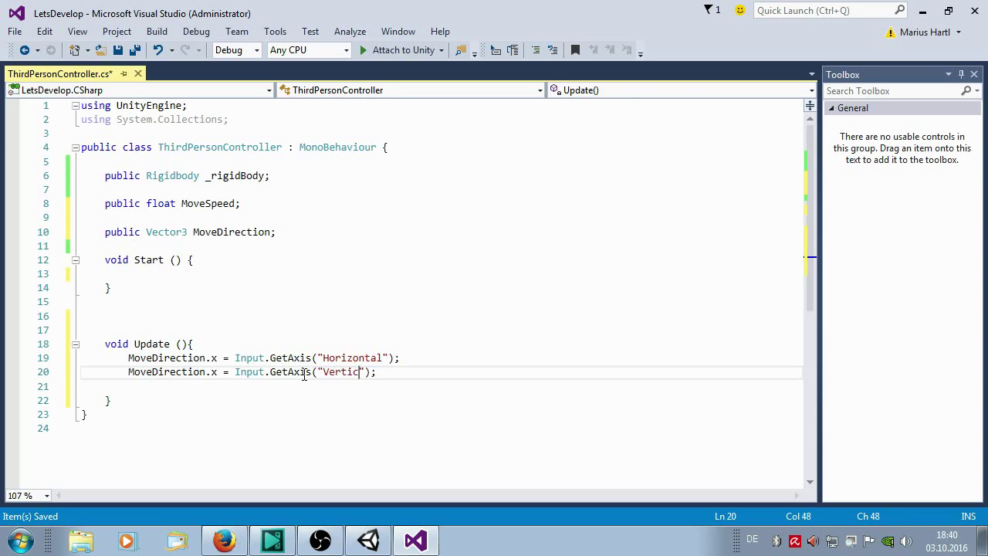
{"action": "type", "text": "al"}
Change MoveDirection.x to MoveDirection.z on line 20 and save the script
{"action": "key", "text": "ctrl+Left"}
{"action": "key", "text": "ctrl+Left"}
{"action": "key", "text": "ctrl+Left"}
{"action": "key", "text": "ctrl+Left"}
{"action": "key", "text": "Left"}
{"action": "key", "text": "Left"}
{"action": "key", "text": "Left"}
{"action": "key", "text": "BackSpace"}
{"action": "type", "text": "z"}
{"action": "key", "text": "Right"}
{"action": "key", "text": "Right"}
{"action": "key", "text": "Right"}
{"action": "key", "text": "Right"}
{"action": "key", "text": "Right"}
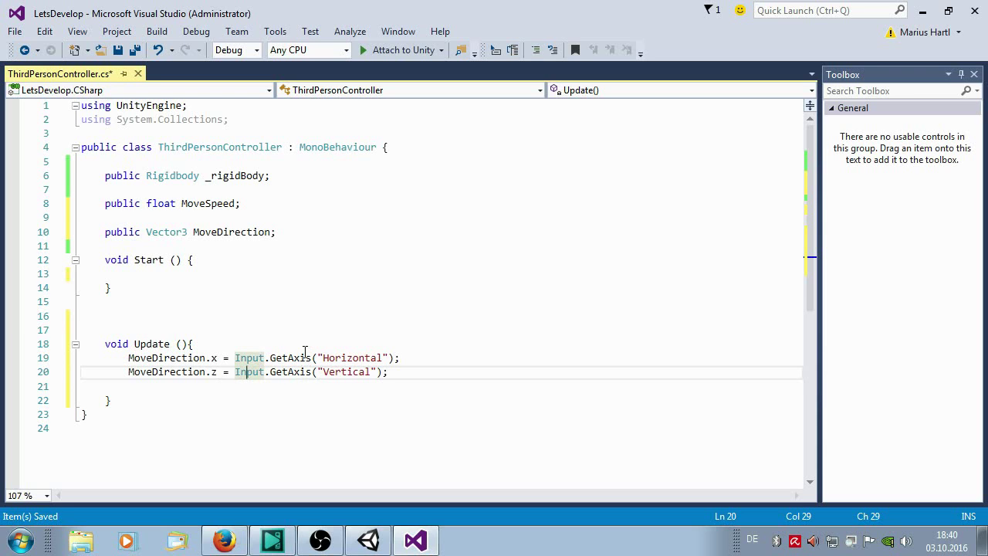
{"action": "key", "text": "ctrl+s"}
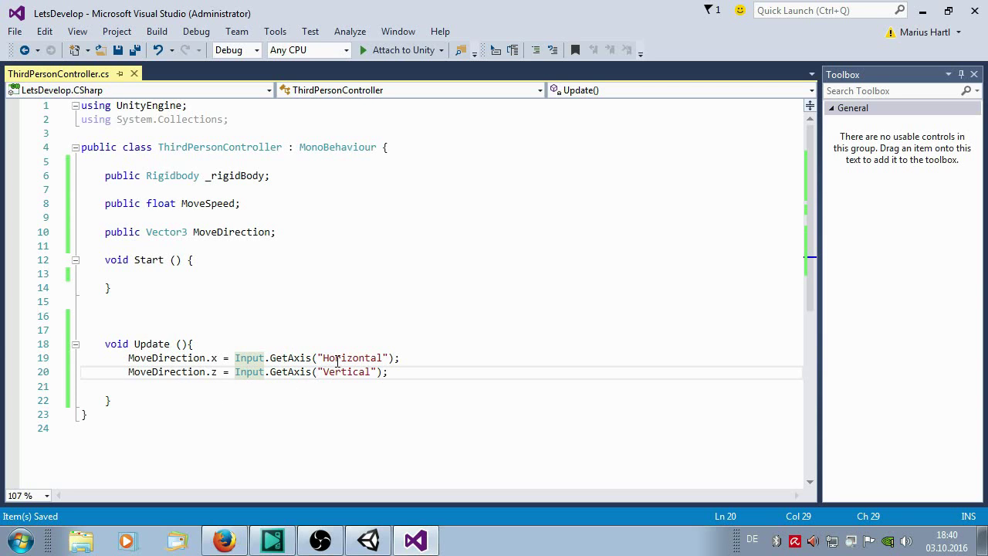
{"action": "left_click", "coordinate": [165, 405]}
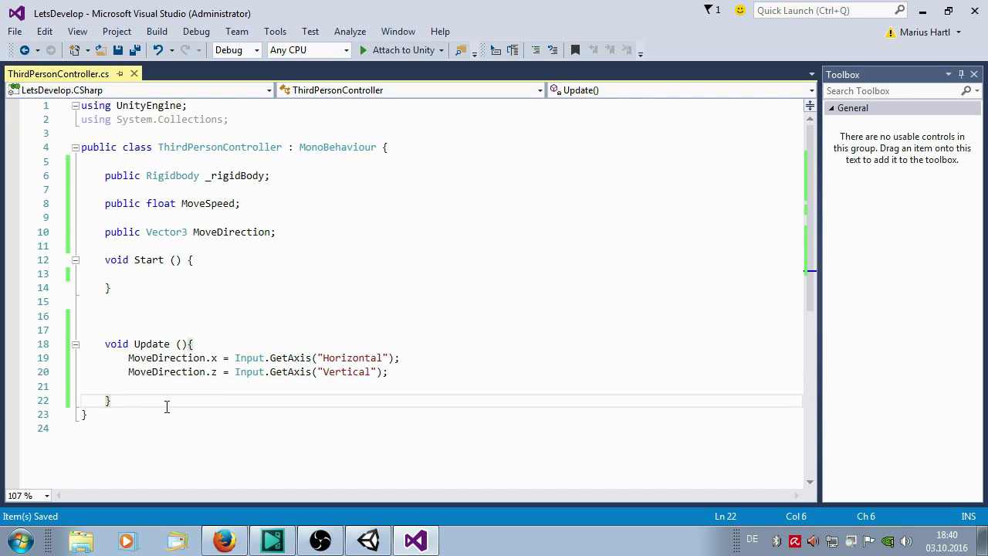
Add an empty void FixedUpdate() method with braces and blank lines below Update
{"action": "key", "text": "Return"}
{"action": "key", "text": "Return"}
{"action": "type", "text": "vo"}
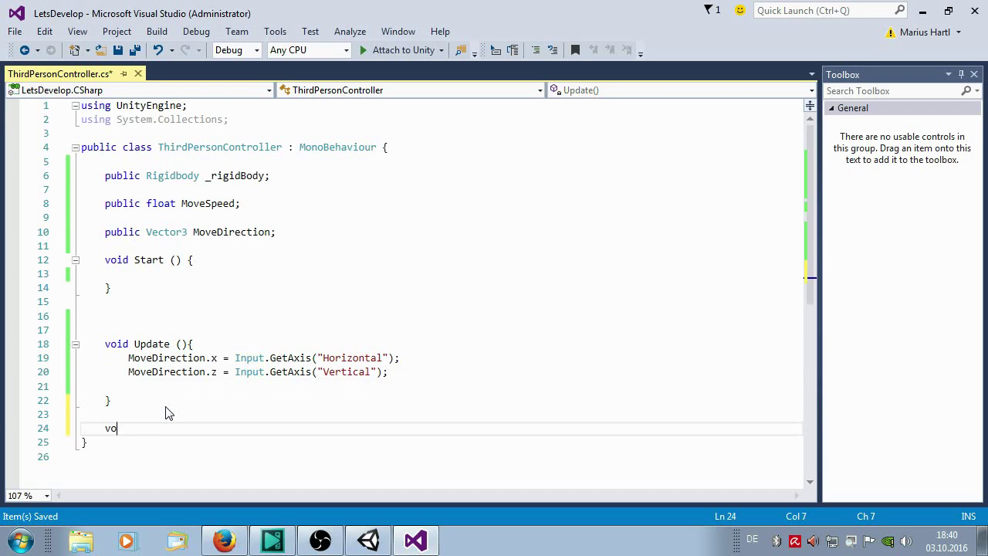
{"action": "type", "text": "id Fi"}
{"action": "type", "text": "xedUpdate"}
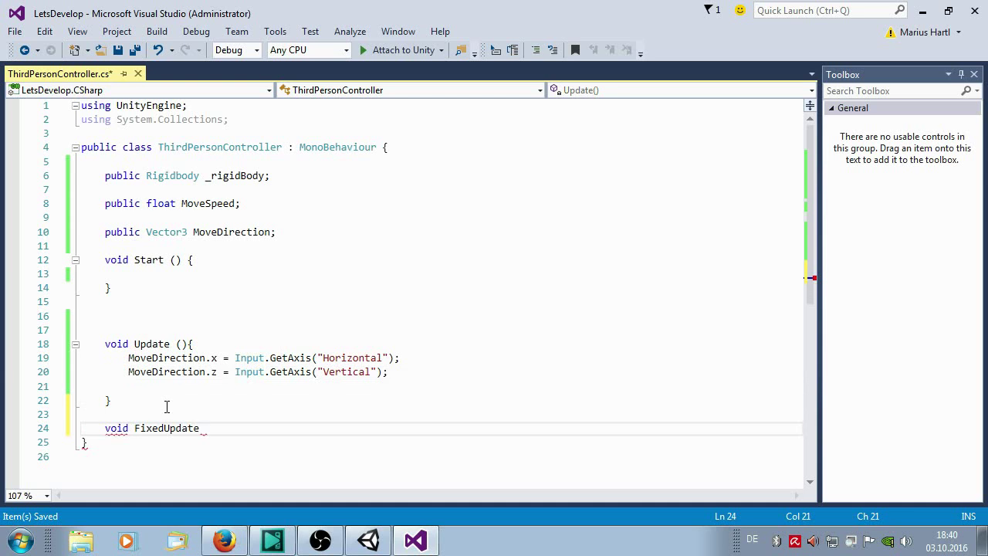
{"action": "type", "text": "()"}
{"action": "key", "text": "Return"}
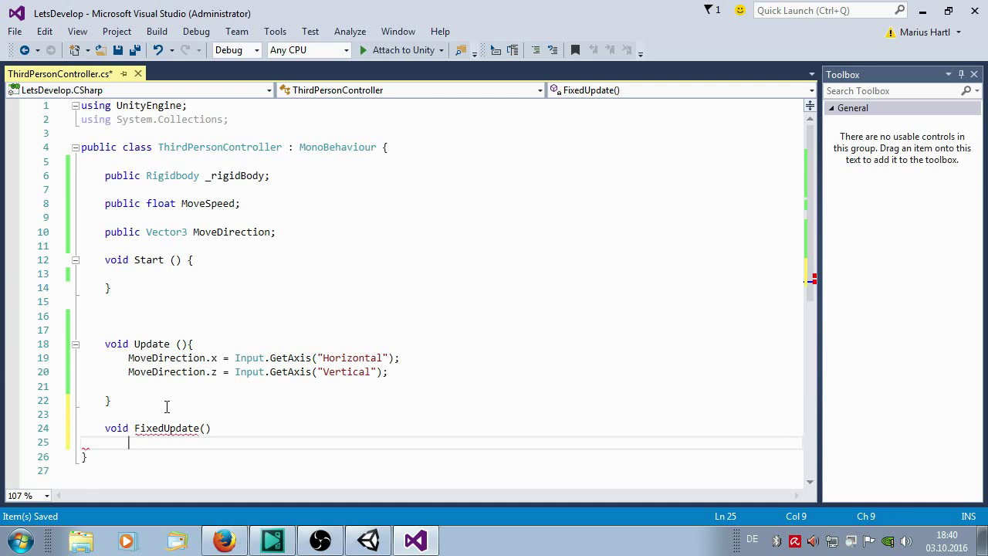
{"action": "type", "text": "{"}
{"action": "key", "text": "Return"}
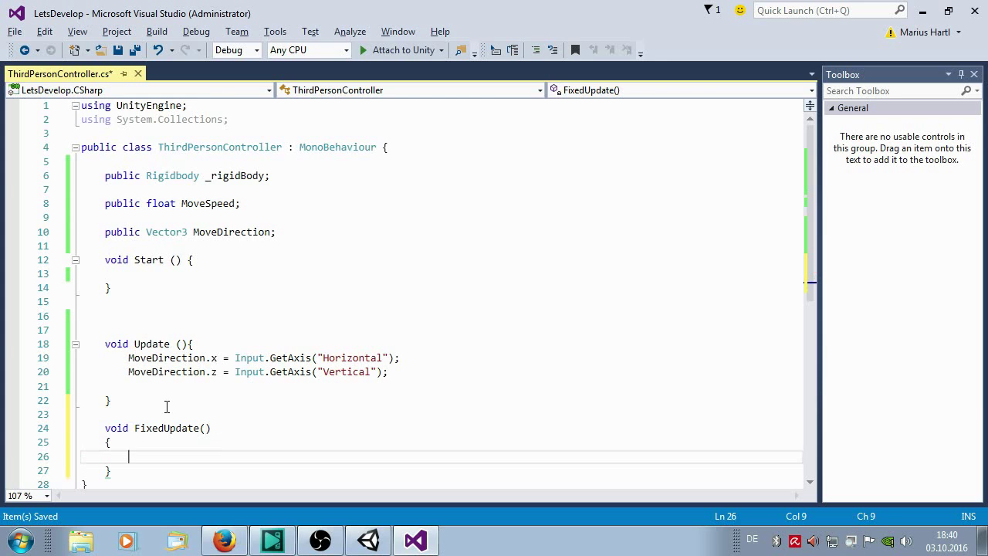
{"action": "scroll", "coordinate": [166, 407], "scroll_direction": "down", "scroll_amount": 1}
{"action": "key", "text": "Return"}
{"action": "key", "text": "Return"}
{"action": "key", "text": "Return"}
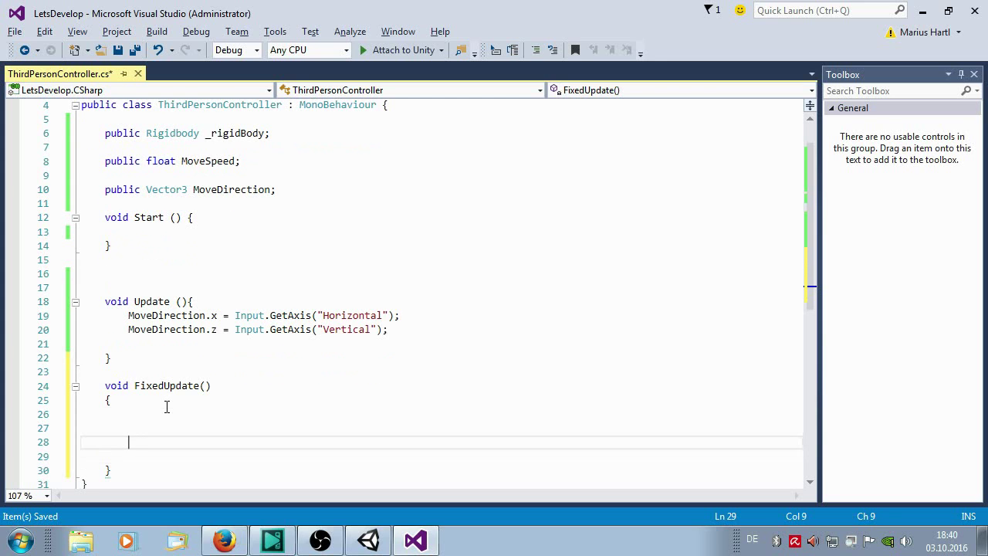
{"action": "key", "text": "Up"}
{"action": "key", "text": "Up"}
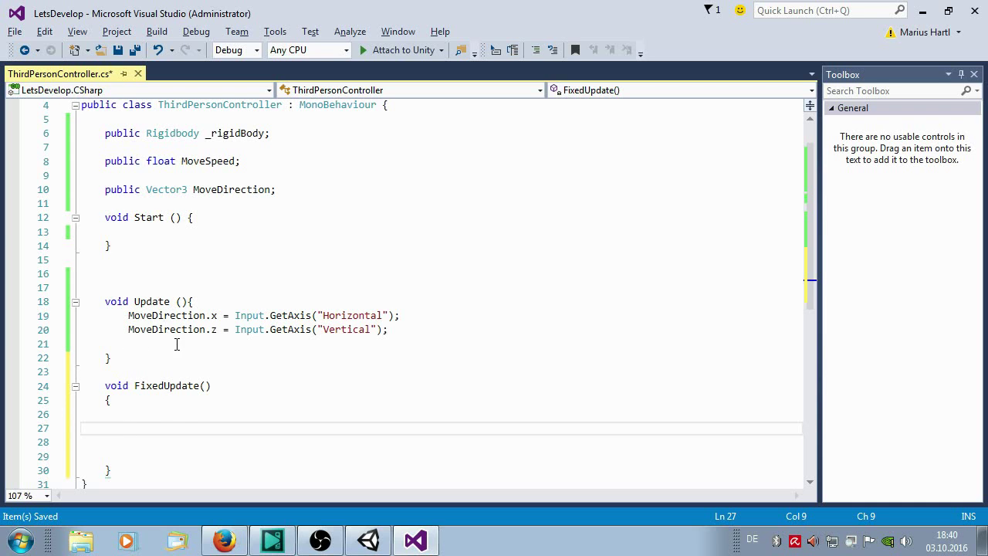
{"action": "left_click", "coordinate": [150, 344]}
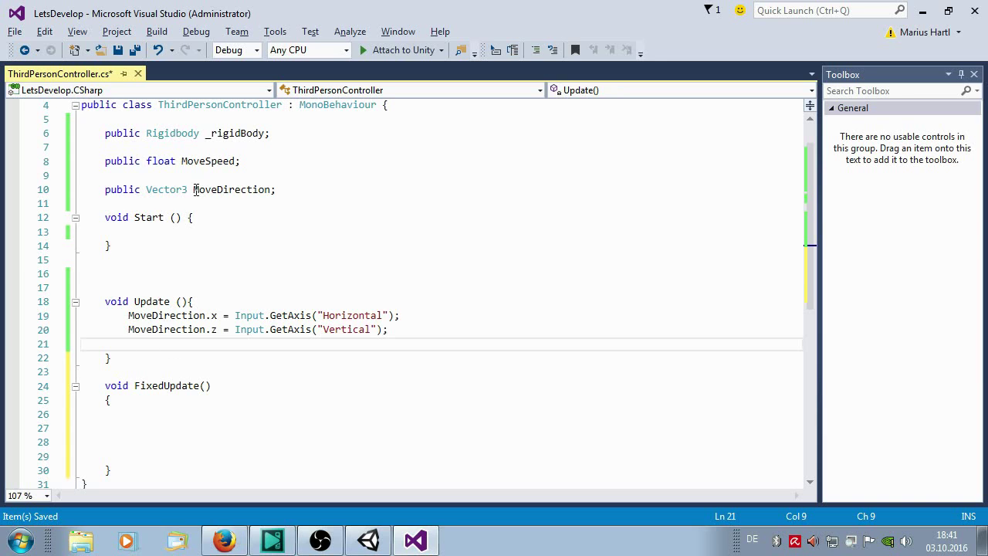
Write _rigidBody.AddForce(MoveDirection * MoveSpeed); on line 27 inside FixedUpdate
{"action": "left_click", "coordinate": [169, 427]}
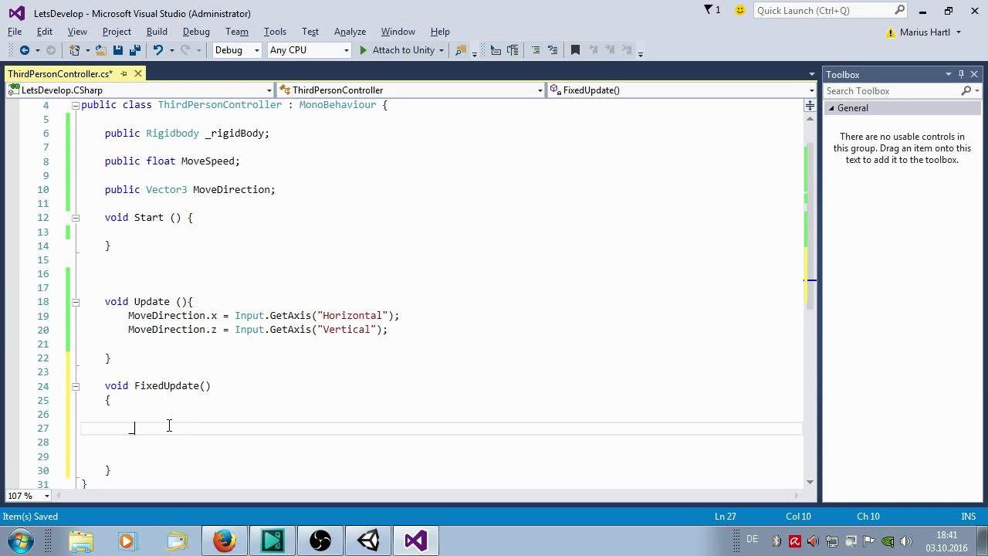
{"action": "type", "text": "_rigidBody.a"}
{"action": "type", "text": "d"}
{"action": "key", "text": "Tab"}
{"action": "type", "text": "("}
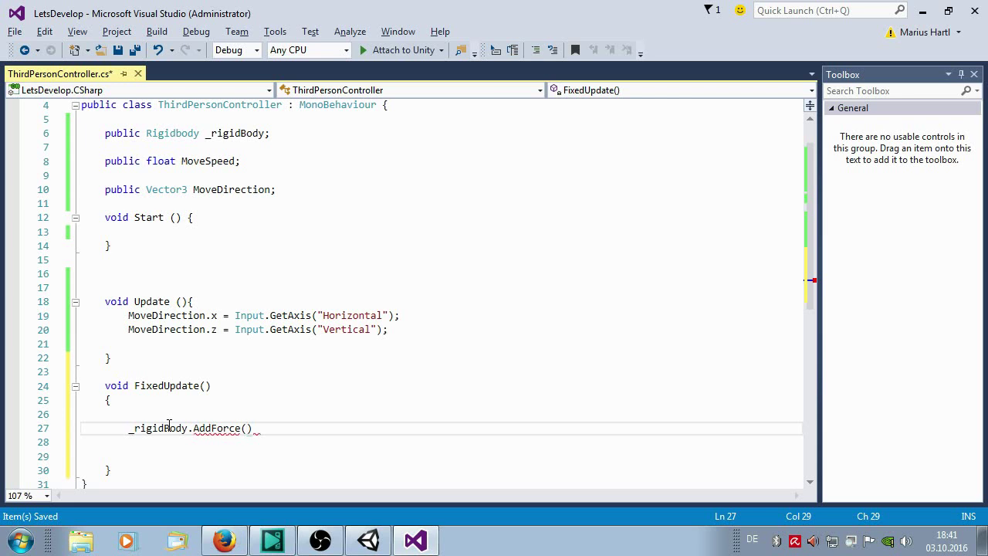
{"action": "key", "text": "BackSpace"}
{"action": "key", "text": "BackSpace"}
{"action": "key", "text": "BackSpace"}
{"action": "key", "text": "BackSpace"}
{"action": "key", "text": "BackSpace"}
{"action": "key", "text": "BackSpace"}
{"action": "key", "text": "BackSpace"}
{"action": "type", "text": "Ad"}
{"action": "type", "text": "dForce("}
{"action": "type", "text": "M"}
{"action": "type", "text": "oveDirection)"}
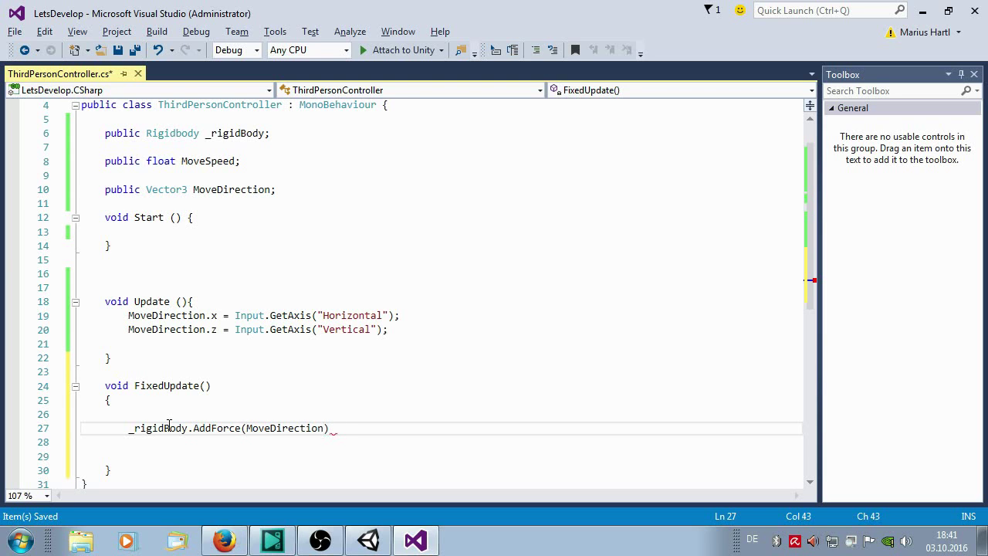
{"action": "type", "text": ";"}
{"action": "left_click", "coordinate": [323, 428]}
{"action": "type", "text": "* M"}
{"action": "type", "text": "ov"}
{"action": "key", "text": "Tab"}
{"action": "key", "text": "Right"}
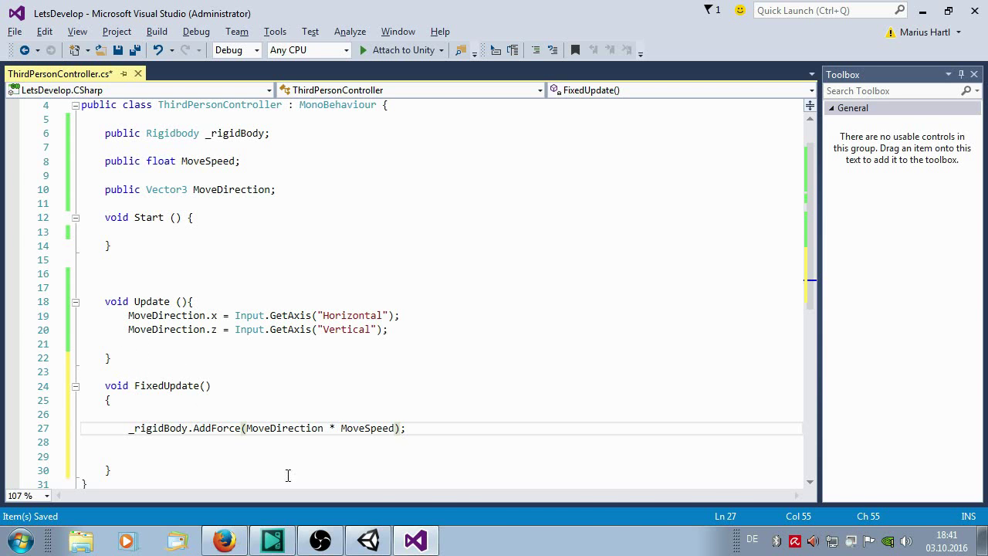
Return to Unity, enter play mode, and toggle the Game view Stats on then off
{"action": "left_click", "coordinate": [368, 541]}
{"action": "left_click", "coordinate": [368, 540]}
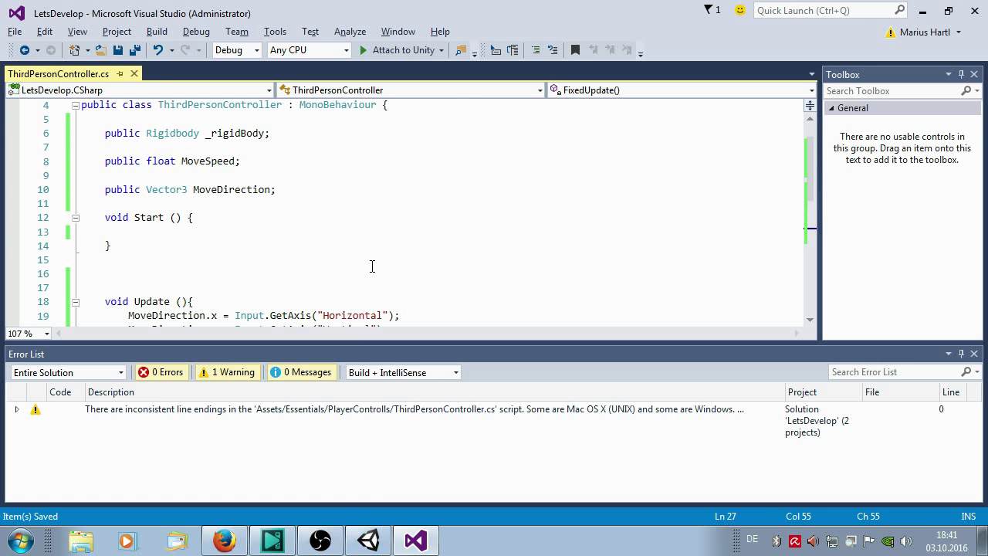
{"action": "left_click", "coordinate": [368, 540]}
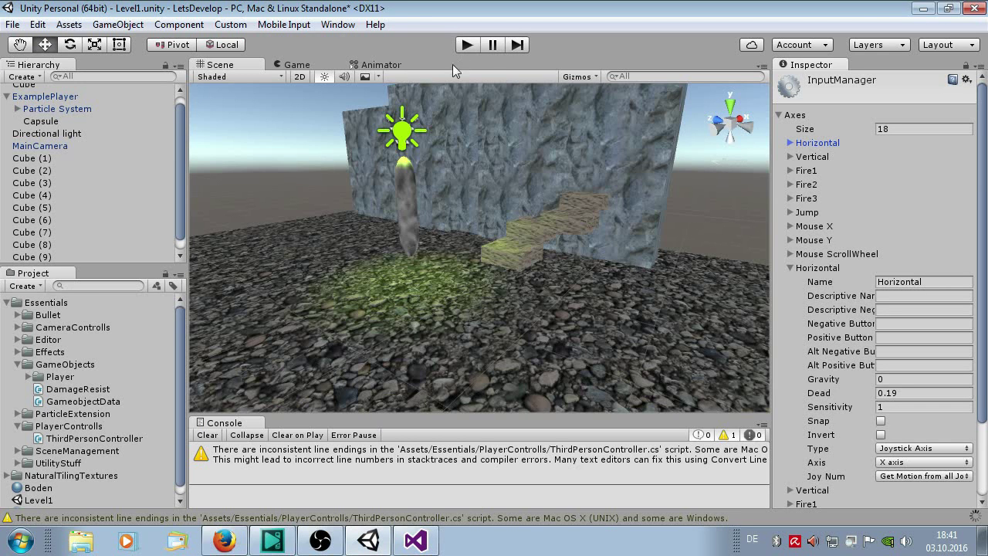
{"action": "left_click", "coordinate": [472, 38]}
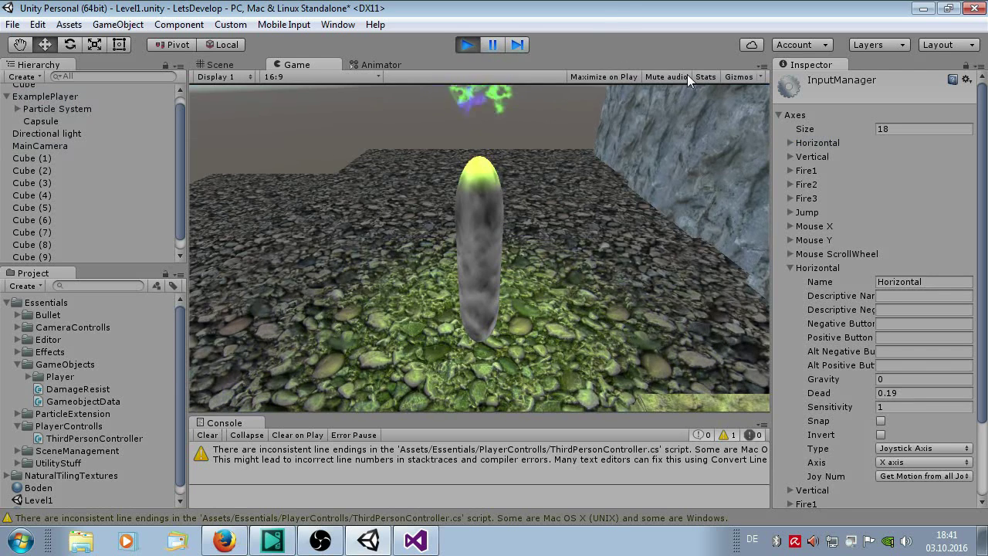
{"action": "left_click", "coordinate": [703, 77]}
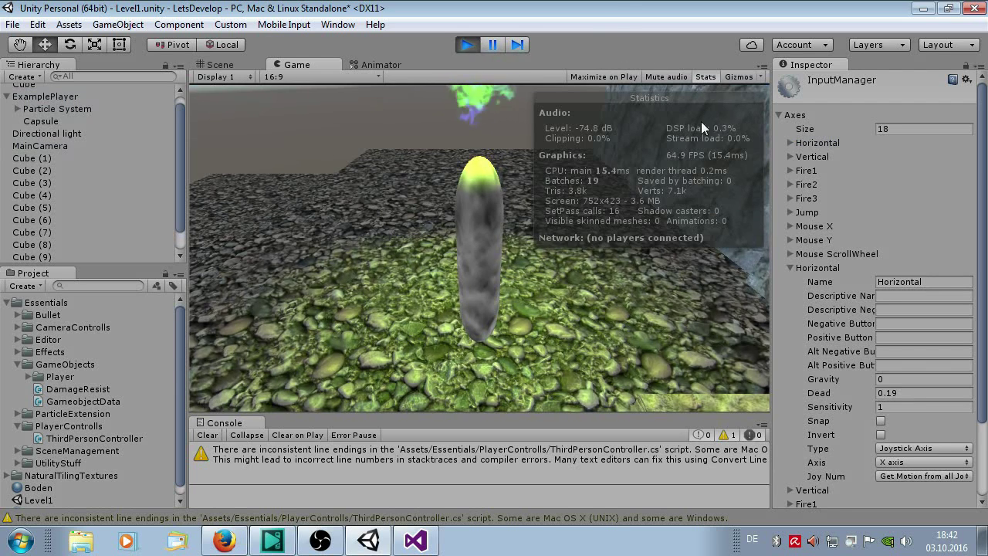
{"action": "left_click", "coordinate": [705, 77]}
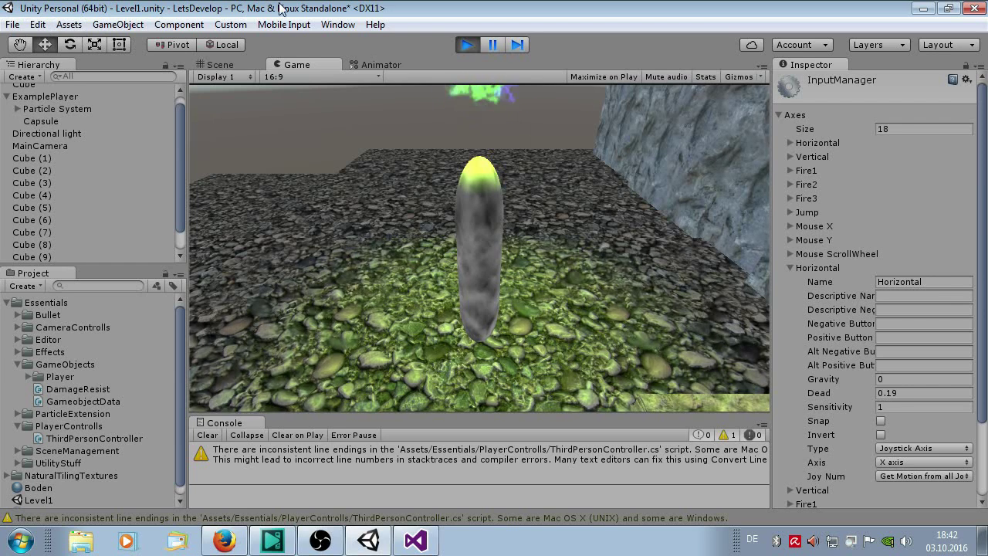
Stop play, set Quality V Sync Count to Don't Sync, then replay with Stats shown
{"action": "left_click", "coordinate": [467, 45]}
{"action": "left_click", "coordinate": [37, 24]}
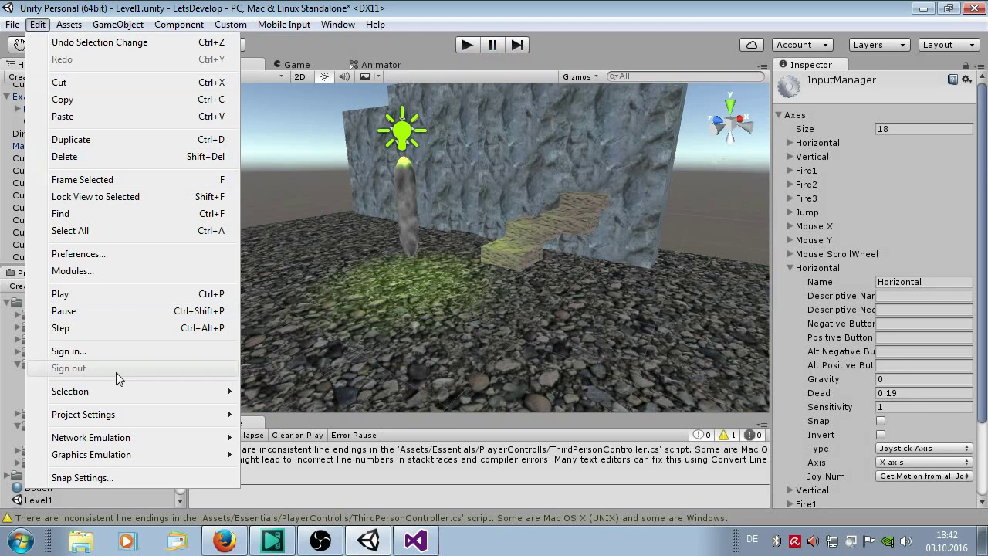
{"action": "mouse_move", "coordinate": [116, 414]}
{"action": "left_click", "coordinate": [325, 350]}
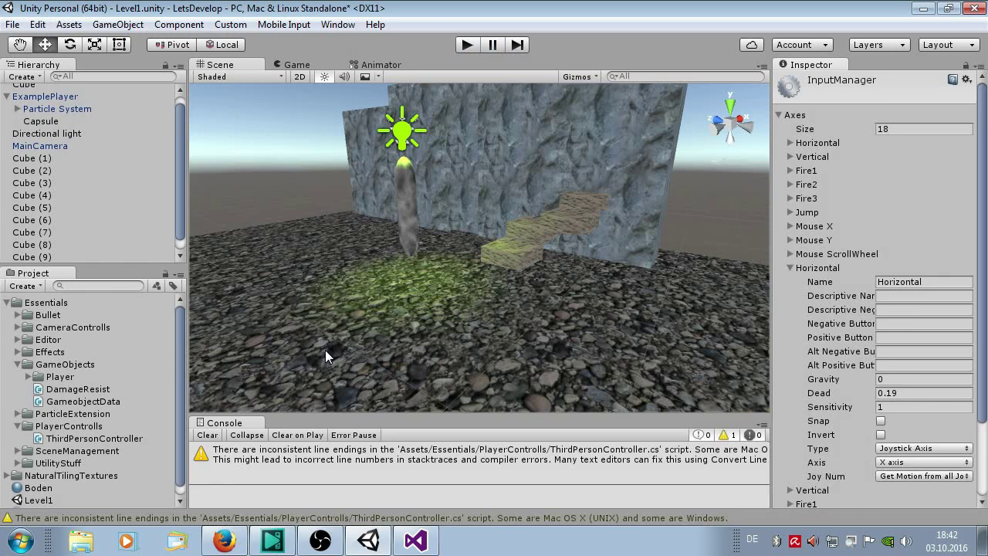
{"action": "scroll", "coordinate": [873, 336], "scroll_direction": "down", "scroll_amount": 5}
{"action": "scroll", "coordinate": [930, 405], "scroll_direction": "down", "scroll_amount": 1}
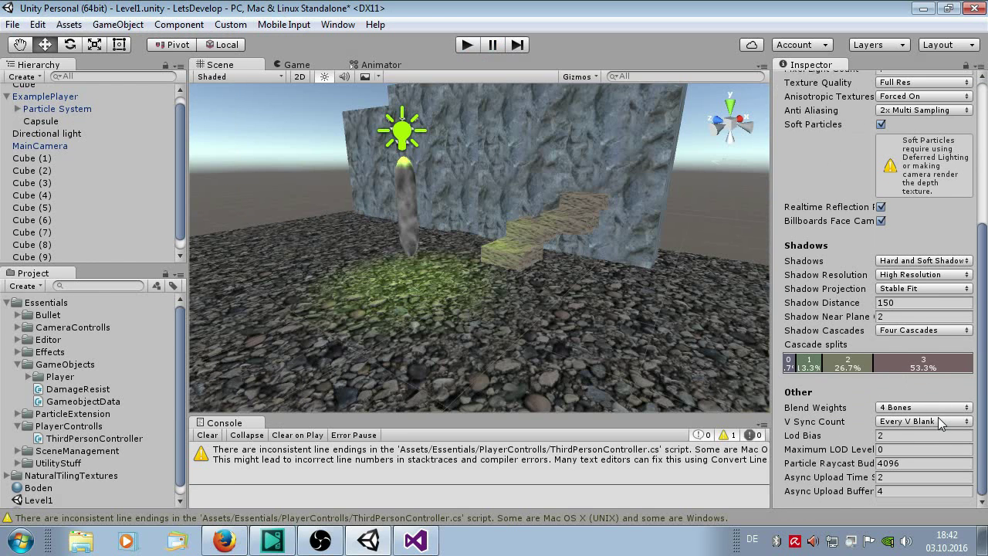
{"action": "left_click", "coordinate": [939, 423]}
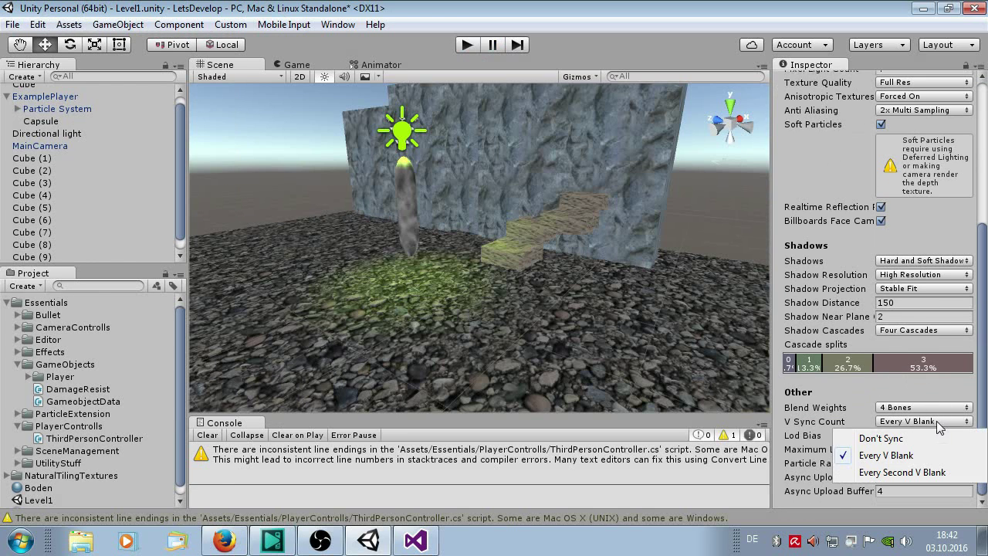
{"action": "left_click", "coordinate": [858, 438]}
{"action": "left_click", "coordinate": [466, 45]}
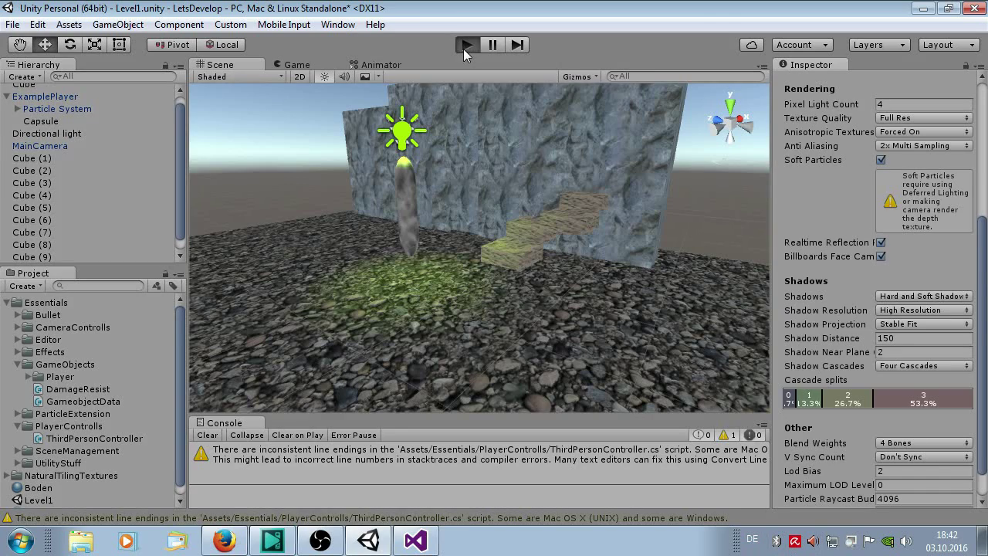
{"action": "left_click", "coordinate": [707, 77]}
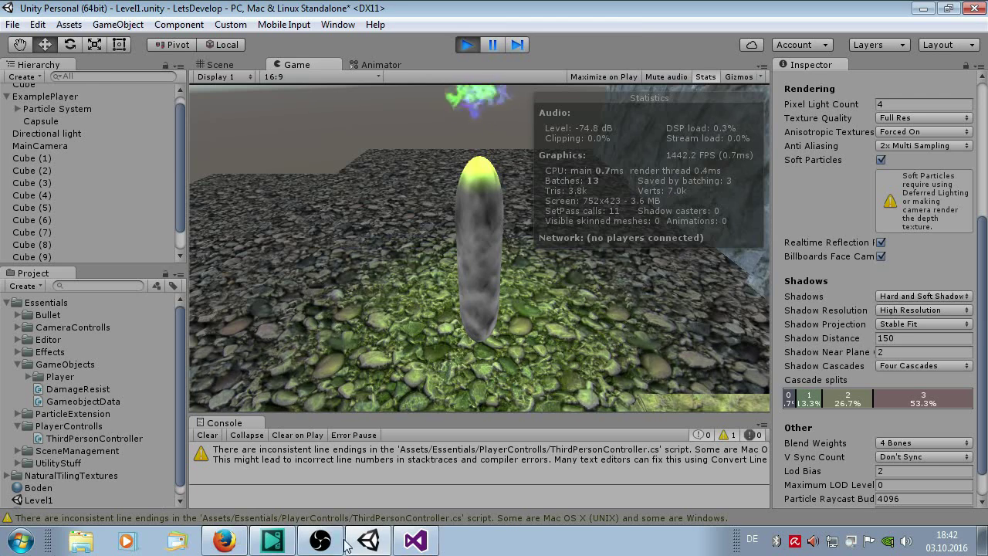
Scroll through ThirdPersonController.cs reviewing Update and FixedUpdate, then return to Unity
{"action": "left_click", "coordinate": [402, 543]}
{"action": "scroll", "coordinate": [278, 219], "scroll_direction": "down", "scroll_amount": 2}
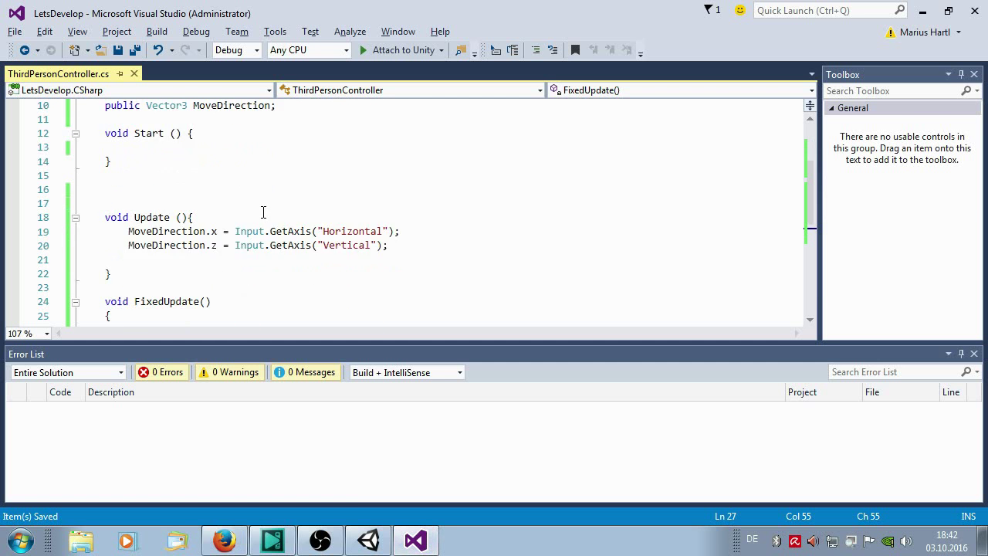
{"action": "scroll", "coordinate": [262, 211], "scroll_direction": "down", "scroll_amount": 1}
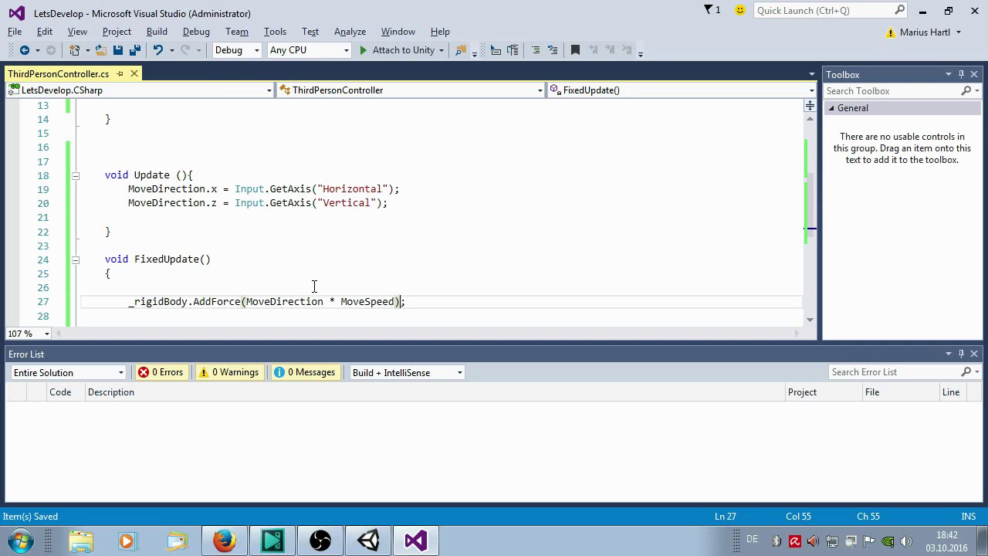
{"action": "scroll", "coordinate": [323, 289], "scroll_direction": "down", "scroll_amount": 1}
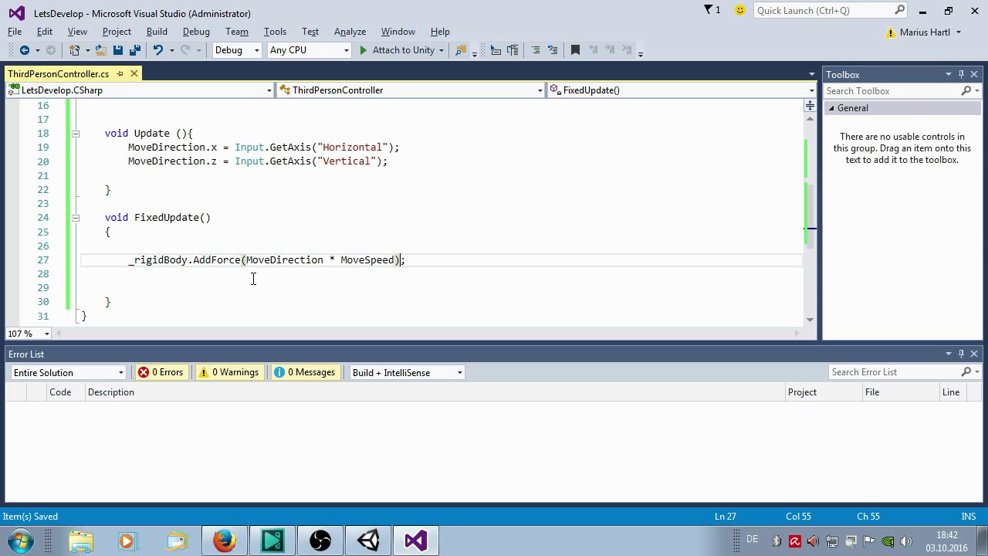
{"action": "scroll", "coordinate": [172, 168], "scroll_direction": "up", "scroll_amount": 1}
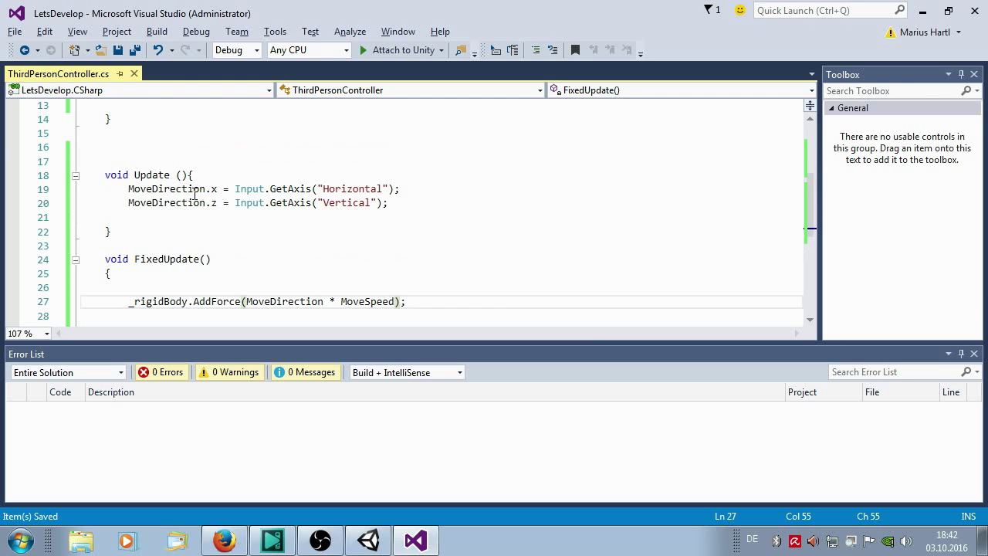
{"action": "scroll", "coordinate": [220, 242], "scroll_direction": "down", "scroll_amount": 1}
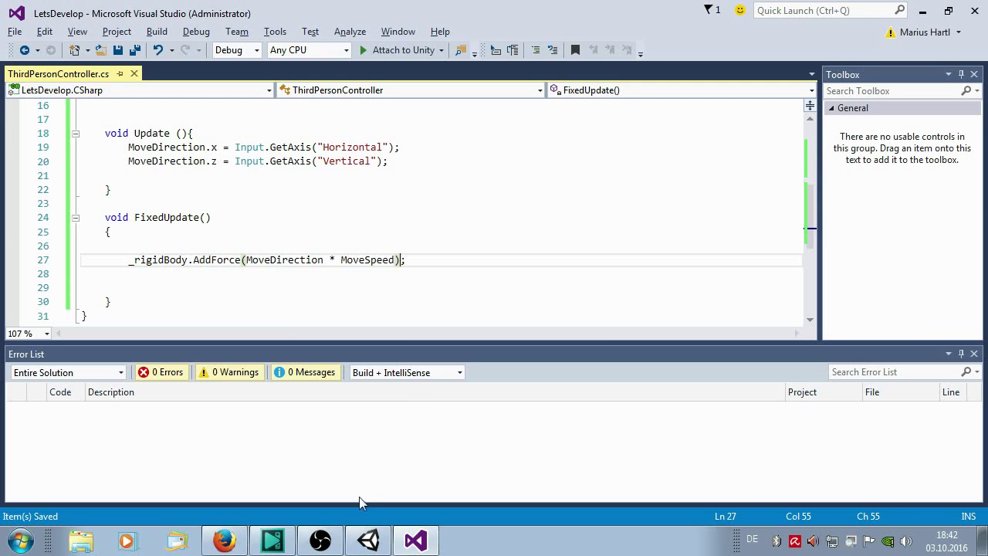
{"action": "left_click", "coordinate": [360, 548]}
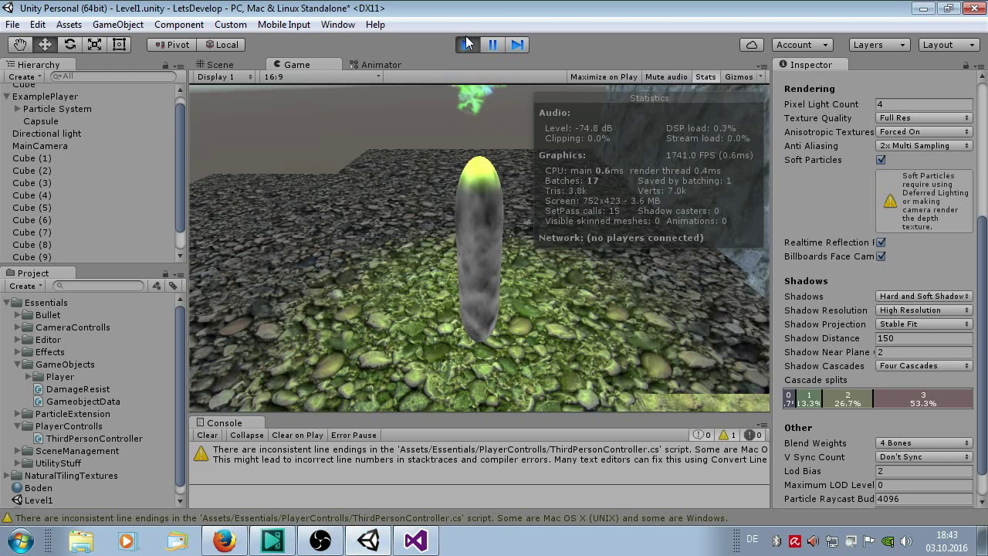
Replay with ExamplePlayer selected, pressing D, A and W to watch Move Direction change
{"action": "left_click", "coordinate": [466, 40]}
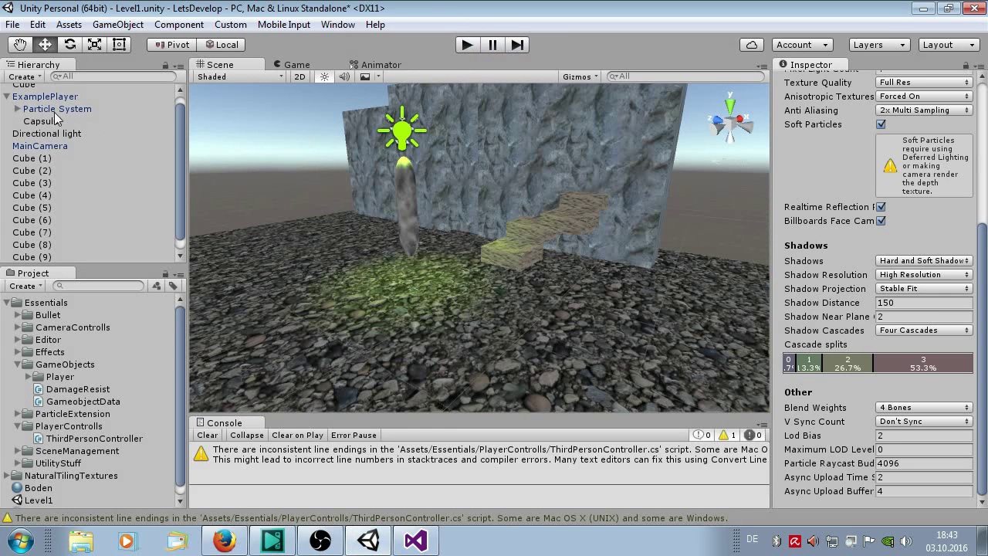
{"action": "left_click", "coordinate": [45, 98]}
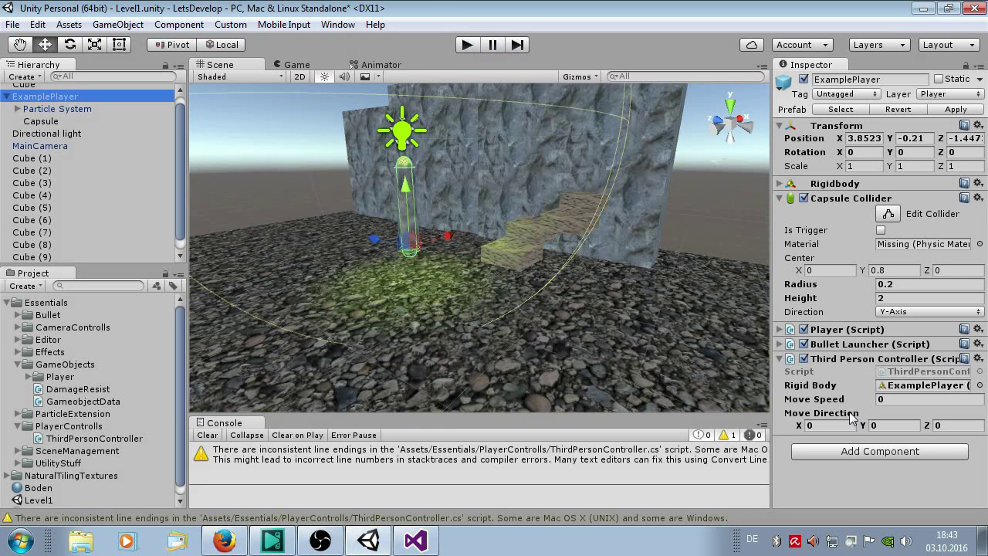
{"action": "left_click", "coordinate": [467, 48]}
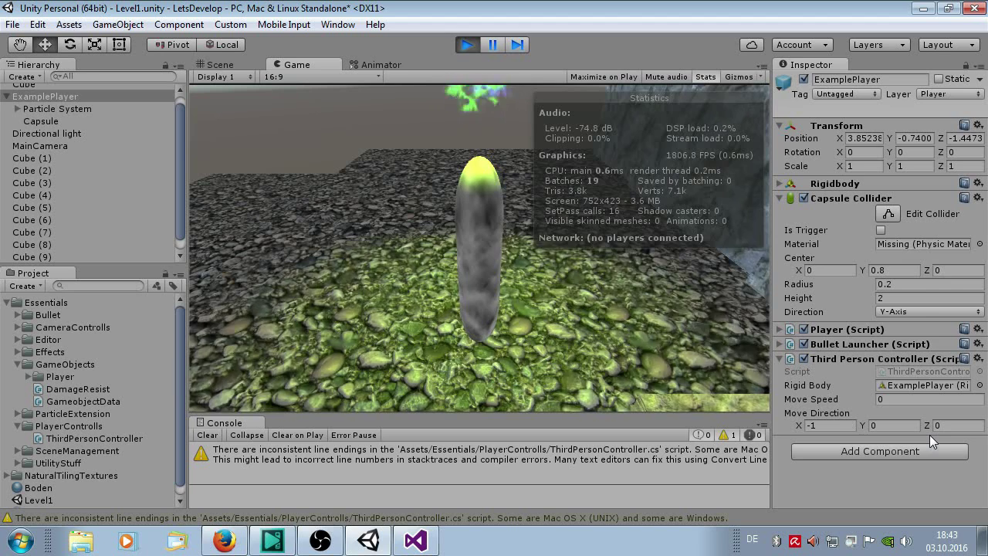
{"action": "key", "text": "d"}
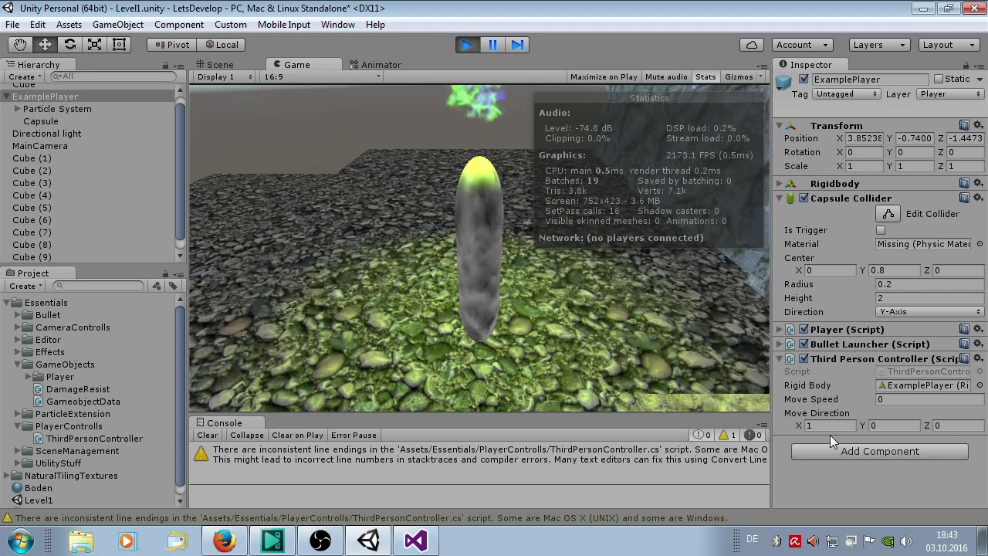
{"action": "key", "text": "a"}
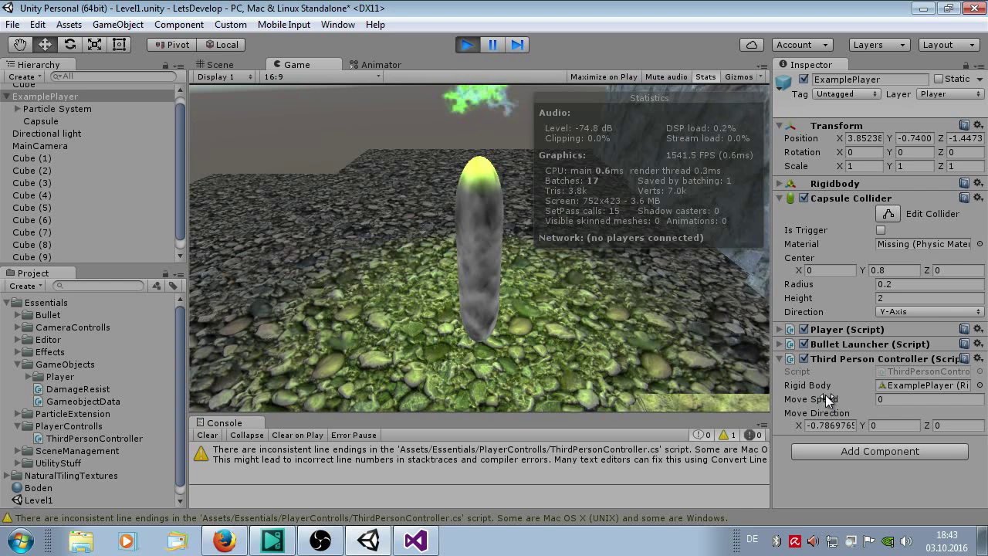
{"action": "key", "text": "a"}
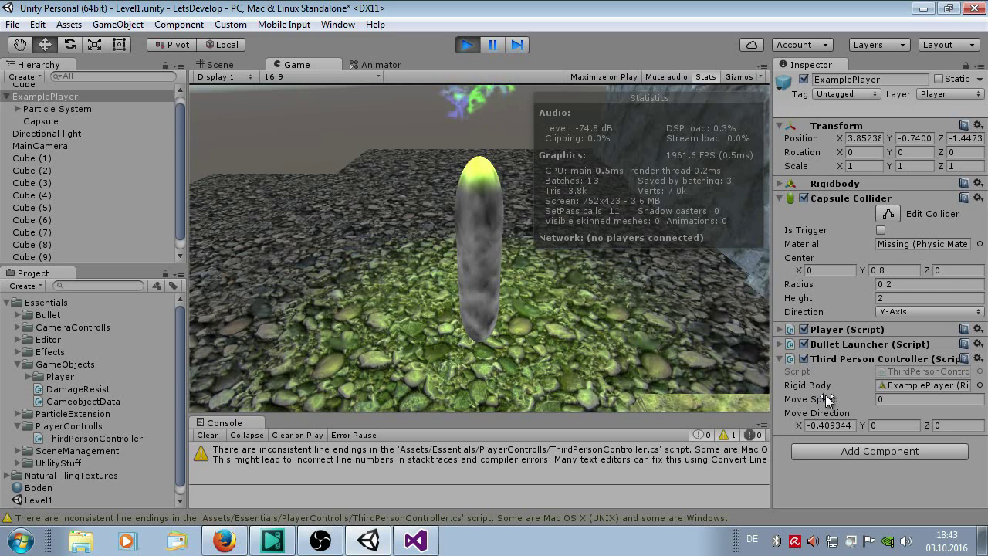
{"action": "key", "text": "w"}
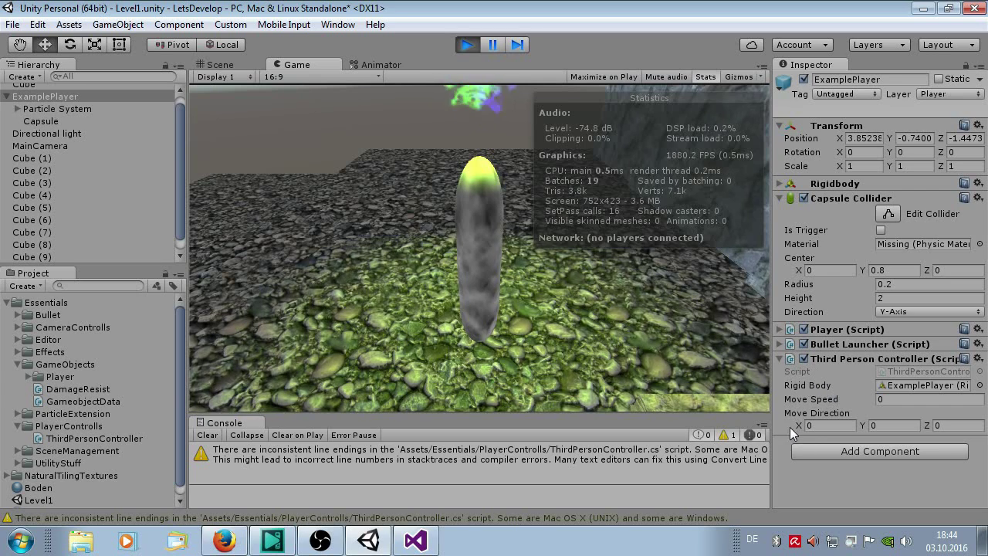
Hide Stats, set Move Speed to 0.35, and test moving the player right and left
{"action": "left_click", "coordinate": [705, 77]}
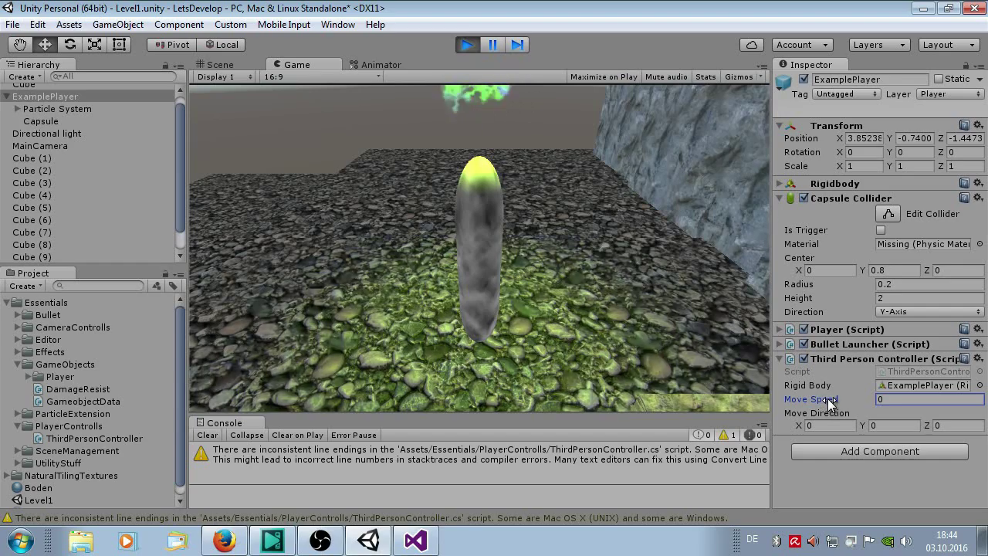
{"action": "left_click", "coordinate": [838, 398]}
{"action": "type", "text": "0.35"}
{"action": "left_click", "coordinate": [694, 329]}
{"action": "key", "text": "d"}
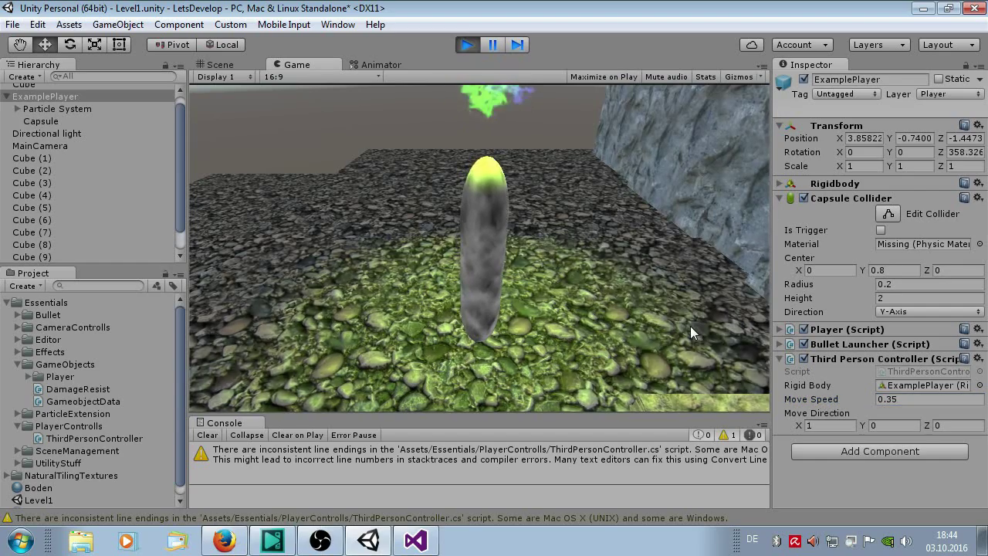
{"action": "key", "text": "a"}
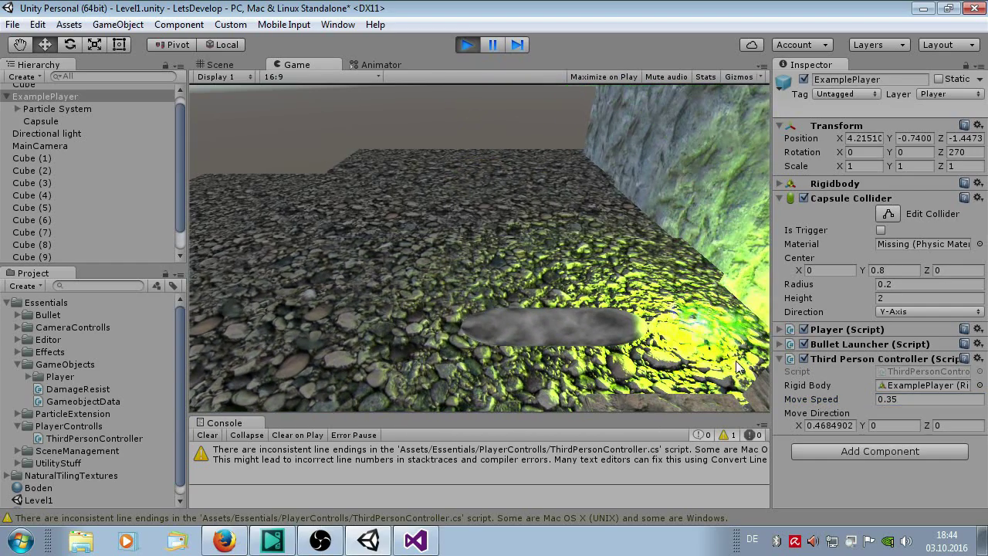
Drag Move Speed up to about 32, steer the player with D, S, A, then stop play
{"action": "left_click_drag", "start_coordinate": [811, 398], "coordinate": [862, 400]}
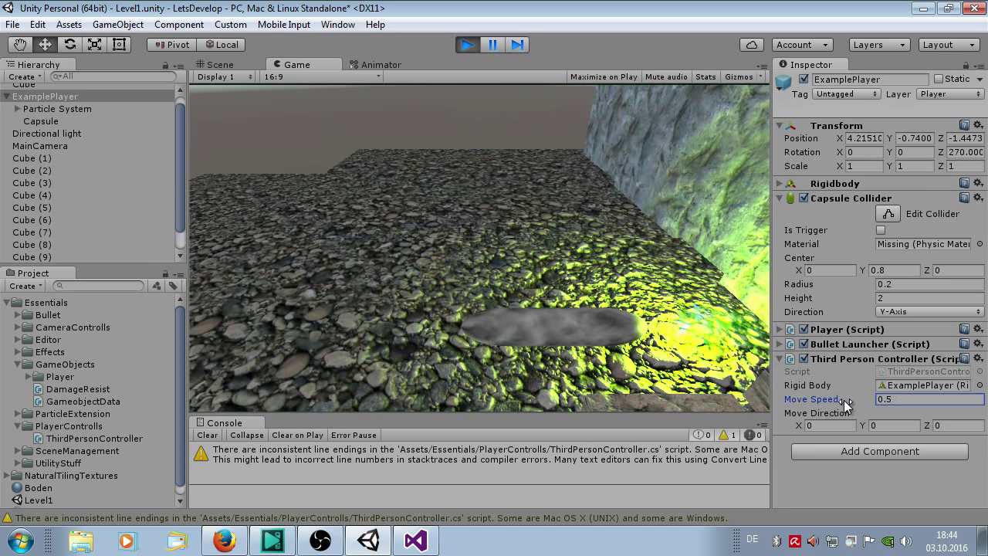
{"action": "left_click", "coordinate": [695, 351]}
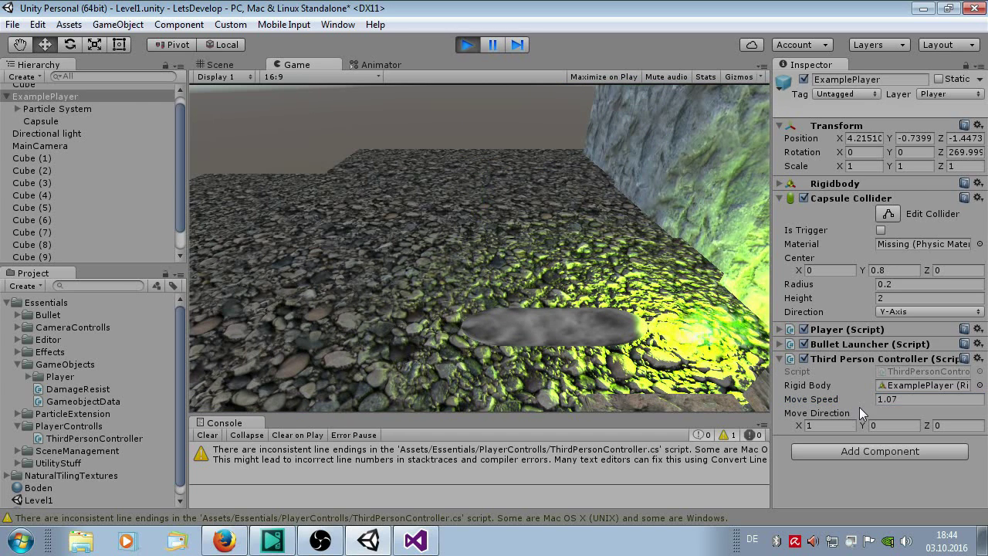
{"action": "mouse_move", "coordinate": [865, 399]}
{"action": "left_mouse_down"}
{"action": "mouse_move", "coordinate": [896, 403]}
{"action": "mouse_move", "coordinate": [580, 416]}
{"action": "left_mouse_up"}
{"action": "left_click", "coordinate": [557, 357]}
{"action": "key", "text": "d"}
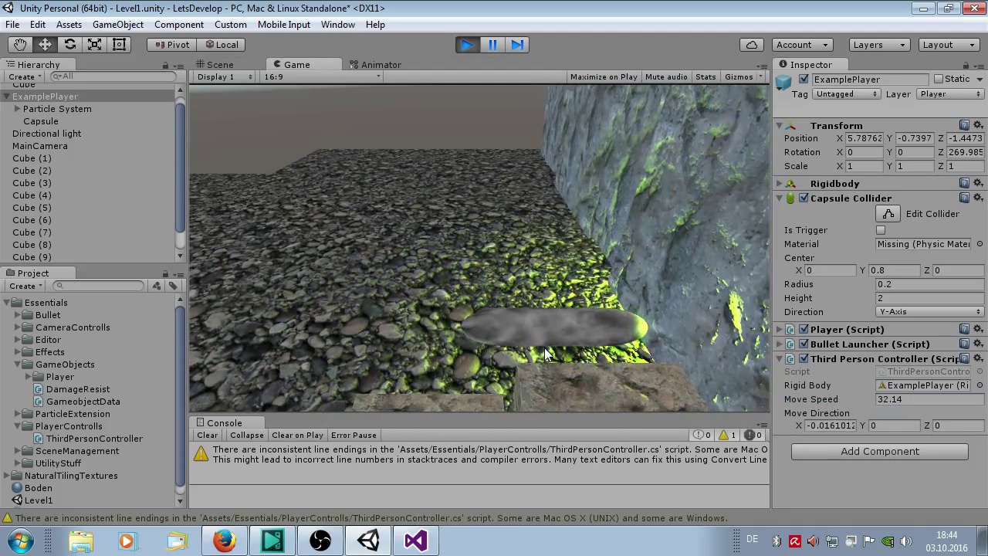
{"action": "key", "text": "s"}
{"action": "key", "text": "a"}
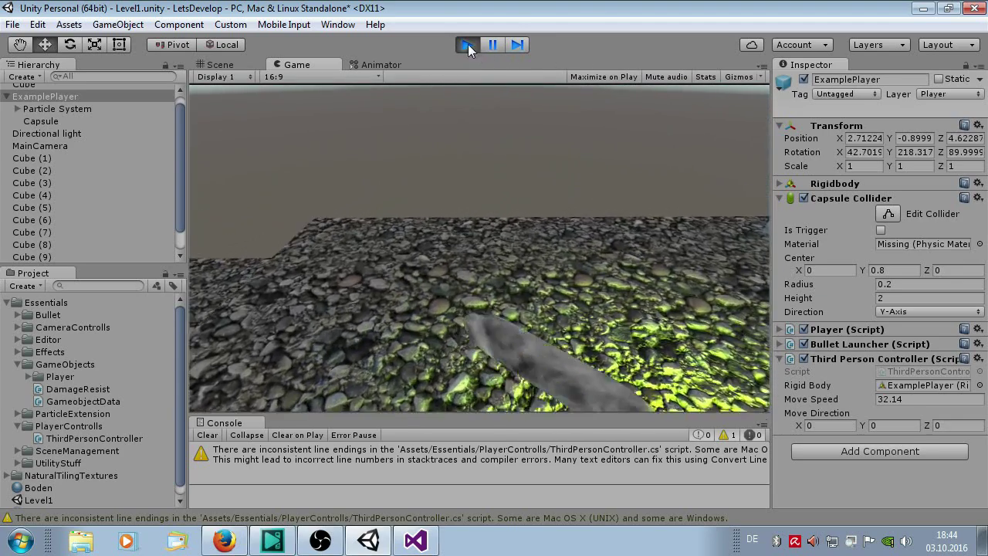
{"action": "left_click", "coordinate": [467, 44]}
Set Move Speed to 30, freeze Rigidbody rotation on X and Z, and start play mode
{"action": "left_click", "coordinate": [909, 398]}
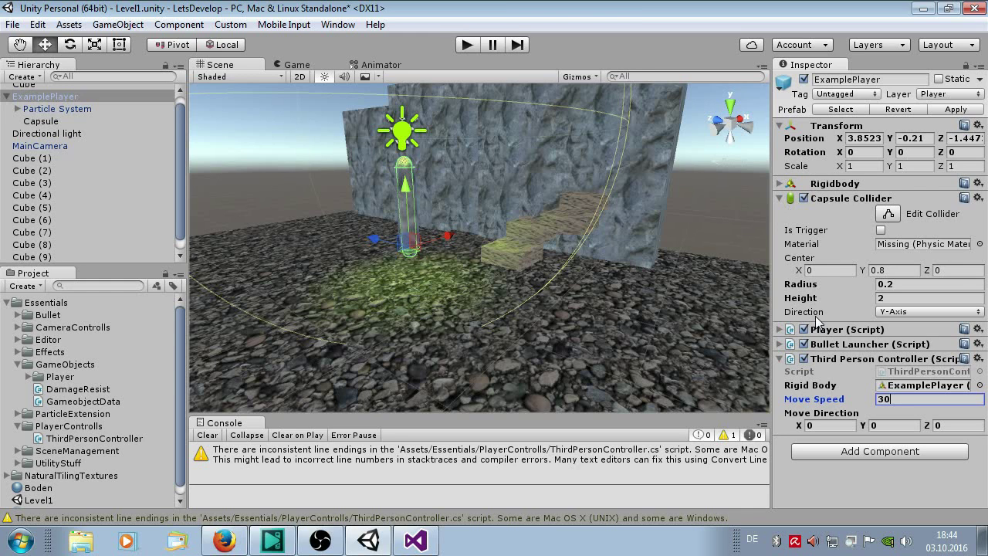
{"action": "left_click", "coordinate": [779, 183]}
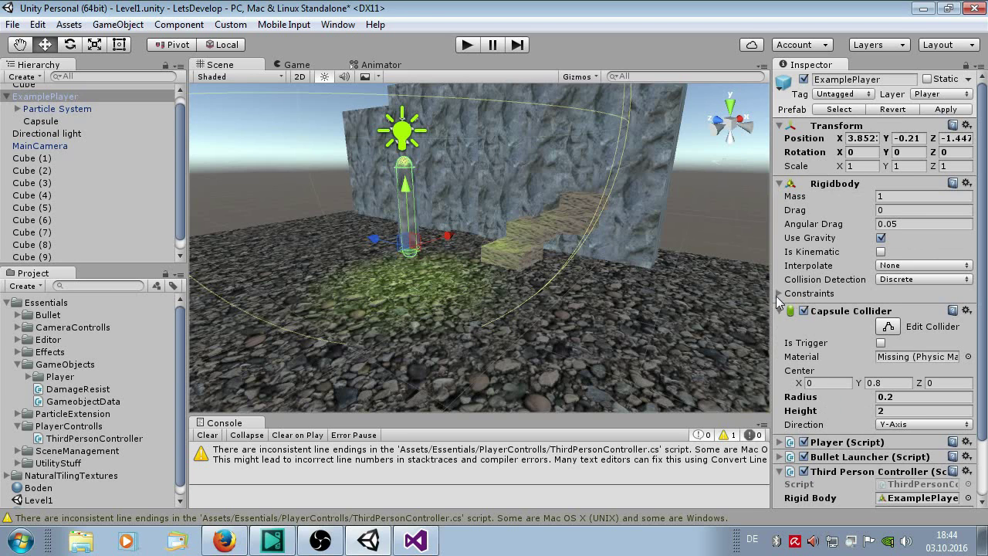
{"action": "left_click", "coordinate": [778, 294]}
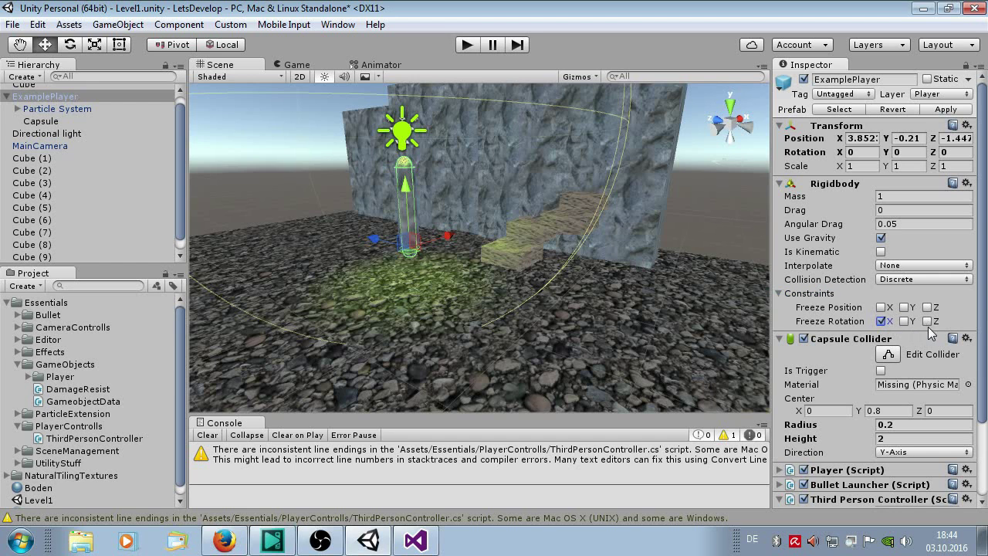
{"action": "left_click", "coordinate": [467, 44]}
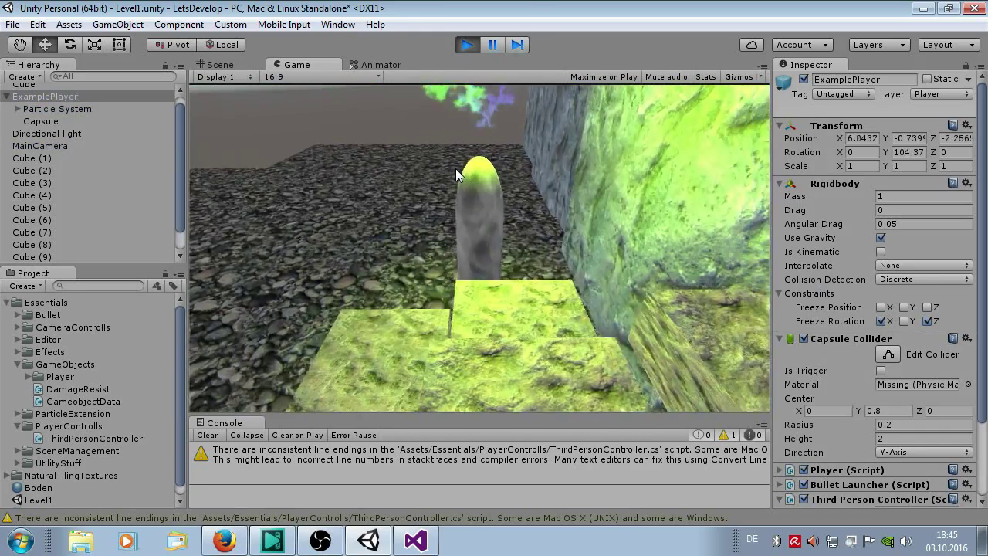
Drive the capsule with WASD across the ground until it goes over the edge
{"action": "key", "text": "w"}
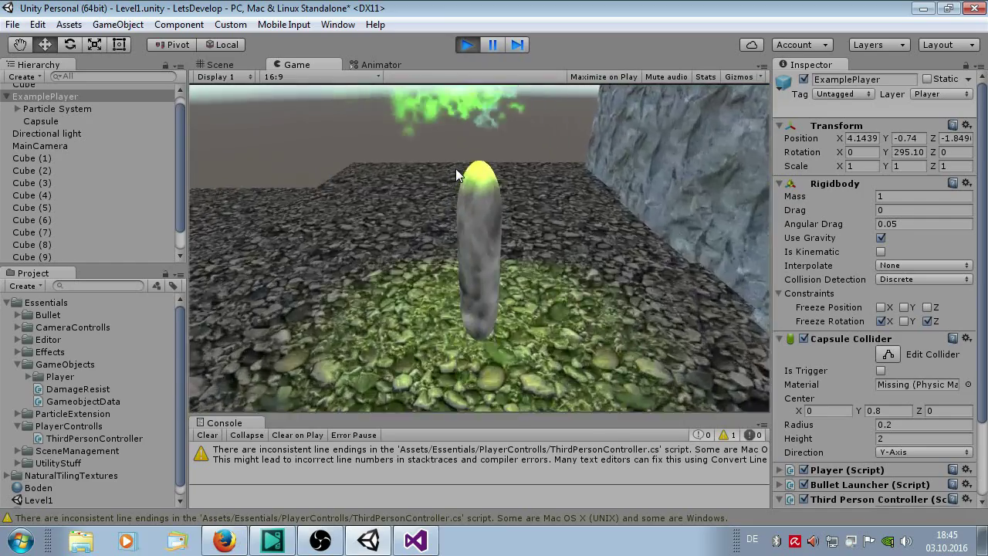
{"action": "key", "text": "a"}
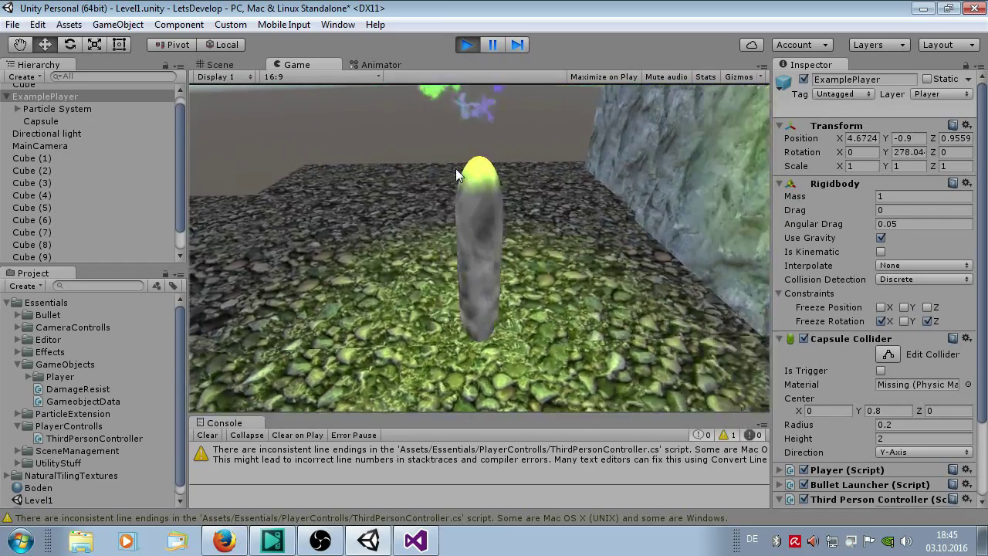
{"action": "key", "text": "w"}
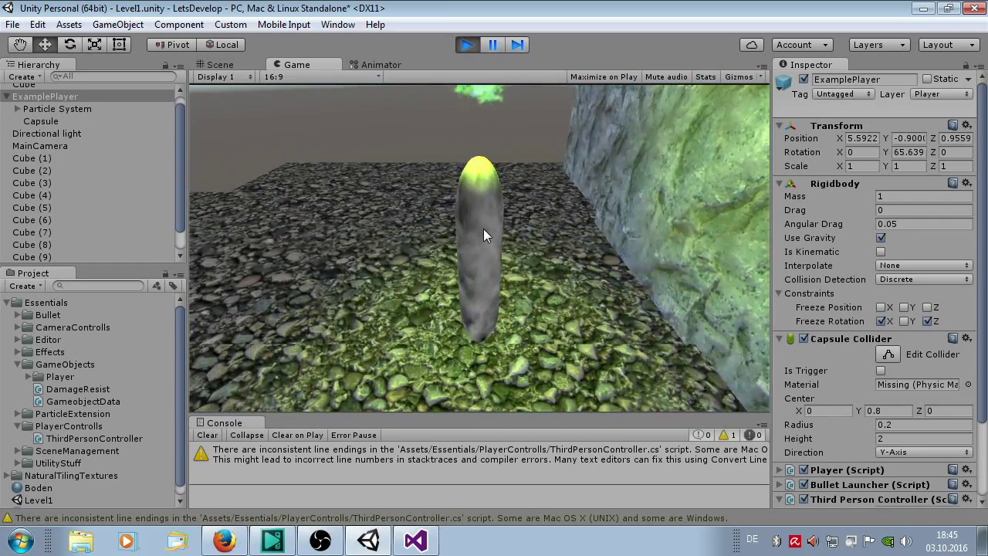
{"action": "key", "text": "d"}
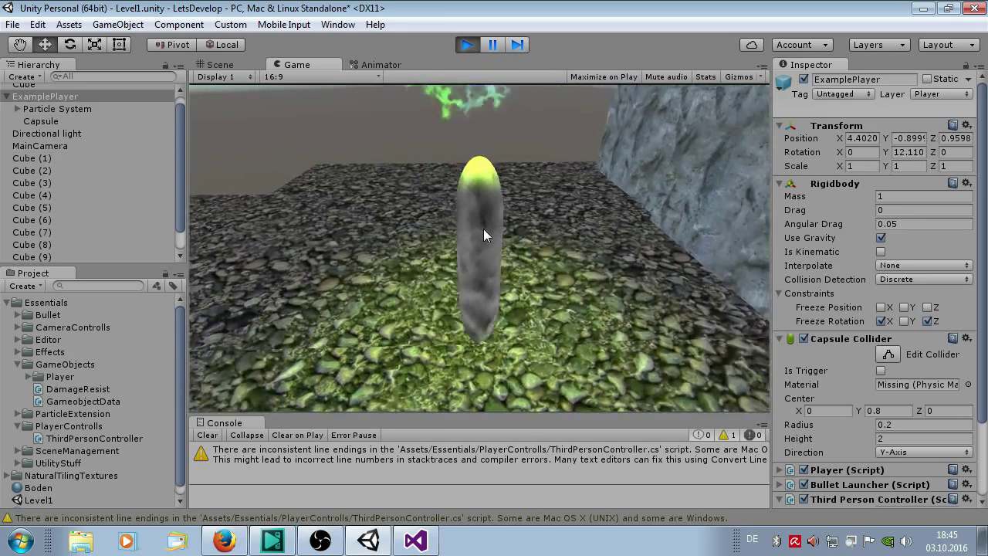
{"action": "key", "text": "a"}
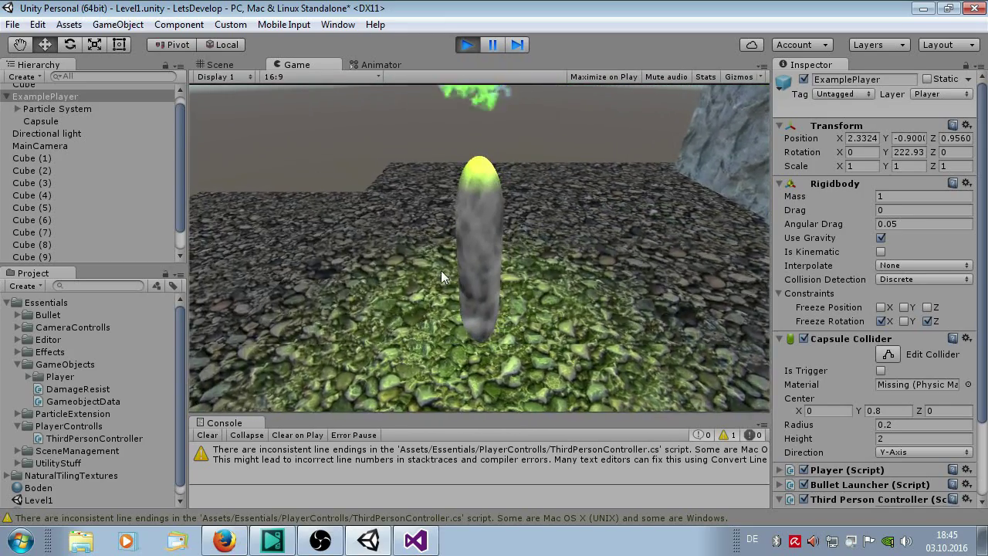
{"action": "key", "text": "w"}
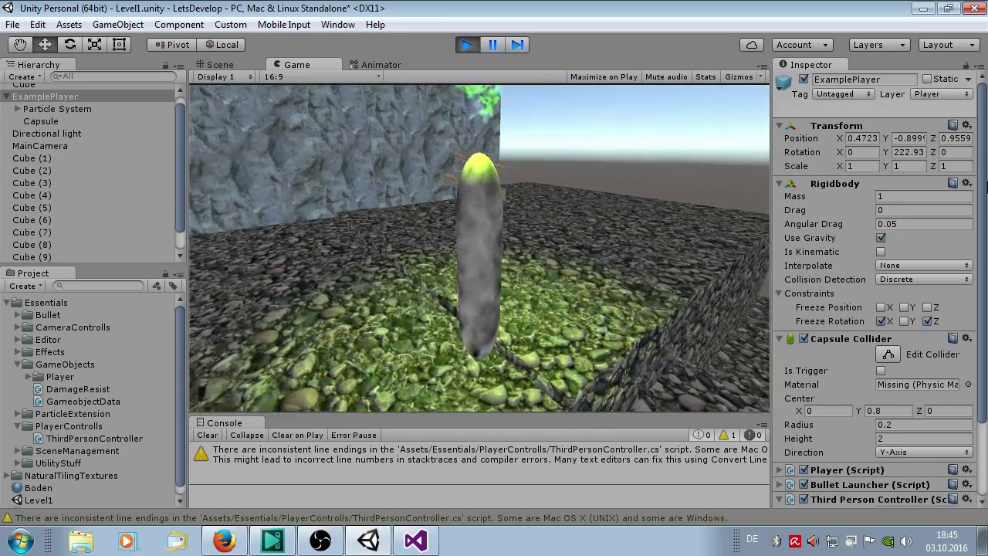
{"action": "key", "text": "d"}
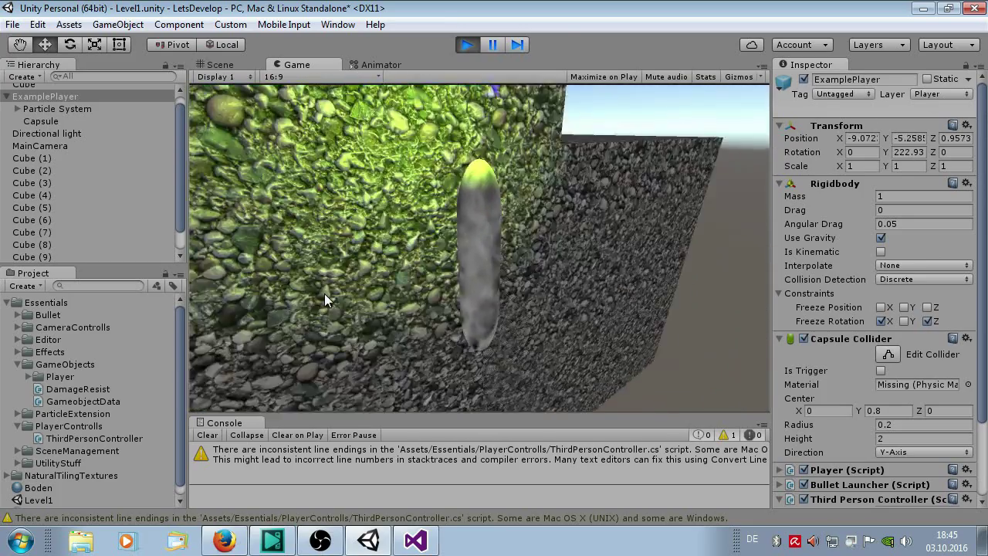
Restart play mode after the fall, then drive the capsule forward and turn it back
{"action": "left_click", "coordinate": [472, 46]}
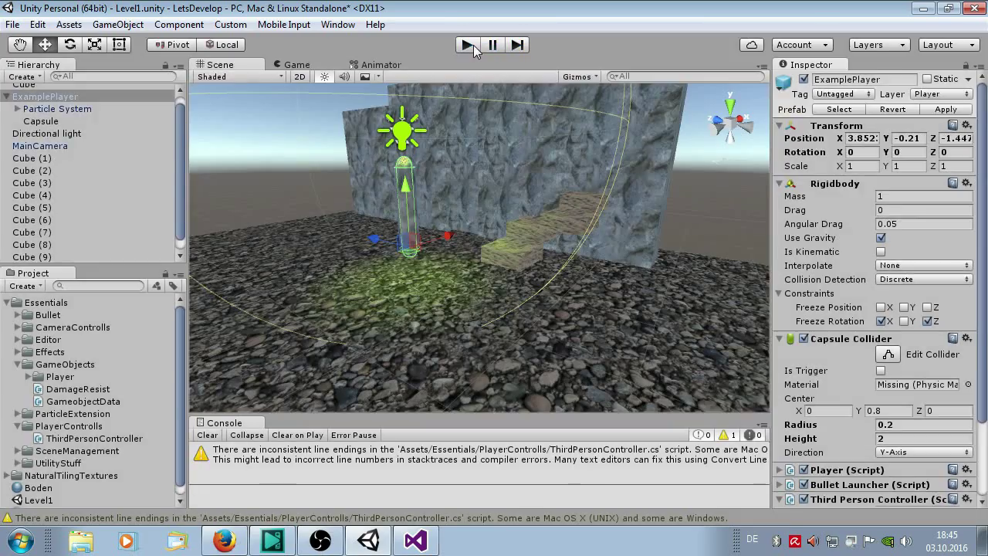
{"action": "left_click", "coordinate": [473, 45]}
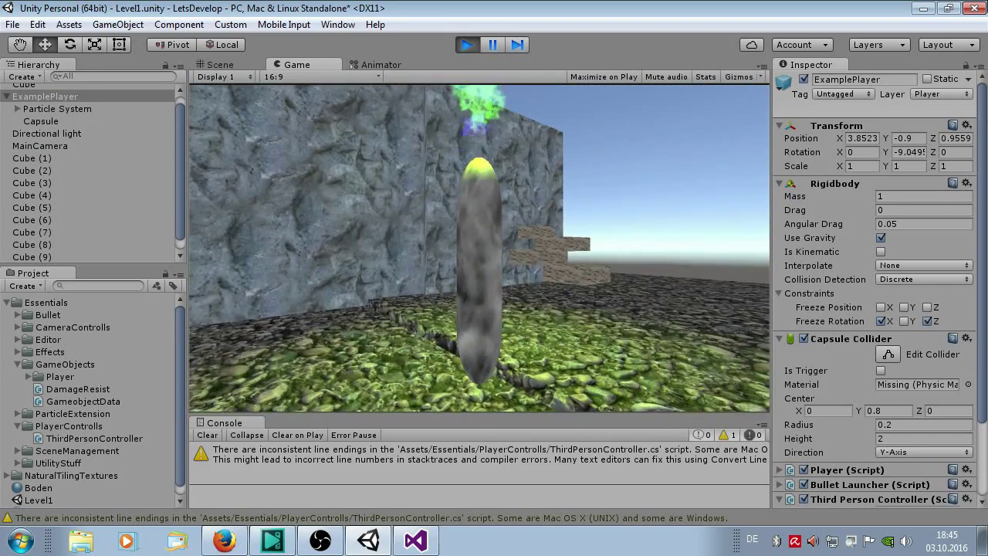
{"action": "key", "text": "w"}
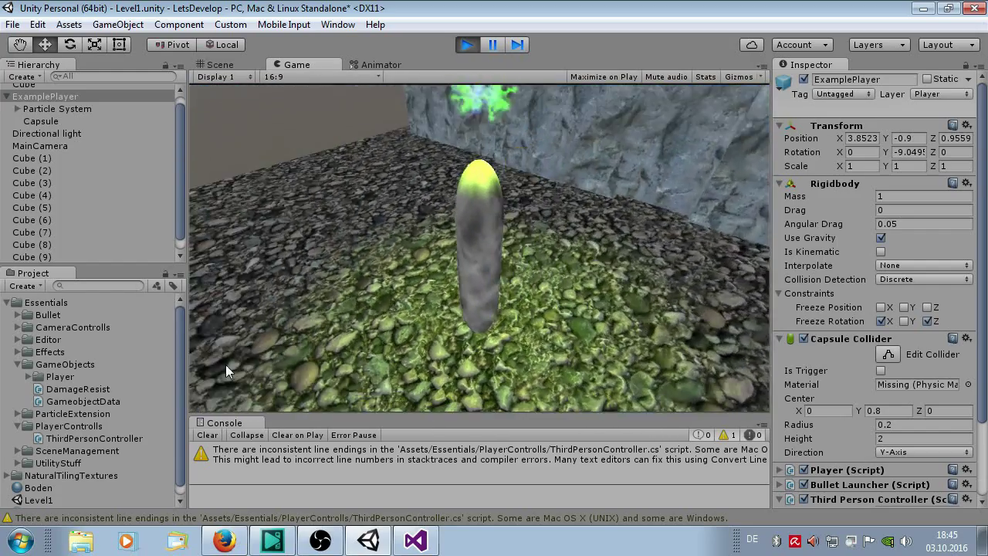
{"action": "key", "text": "w"}
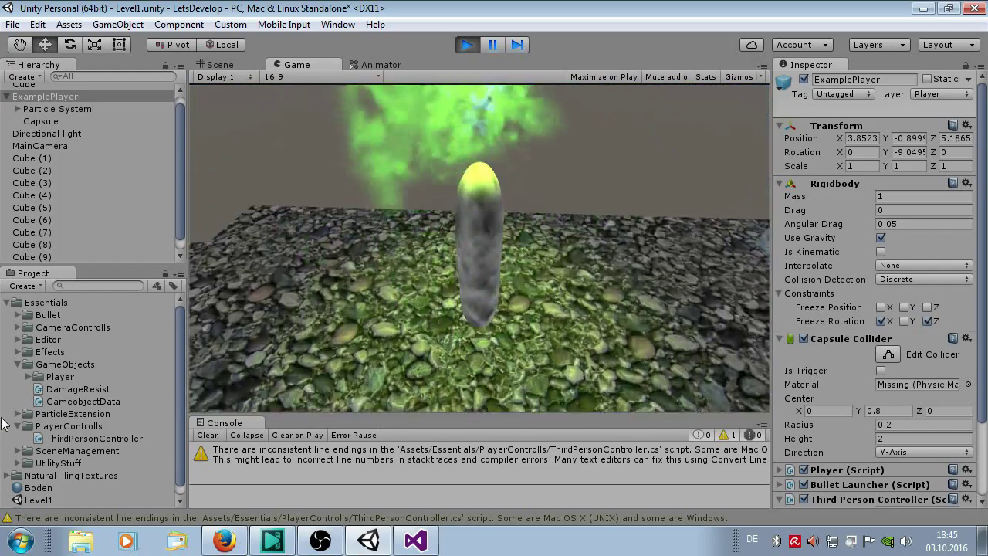
{"action": "key", "text": "w"}
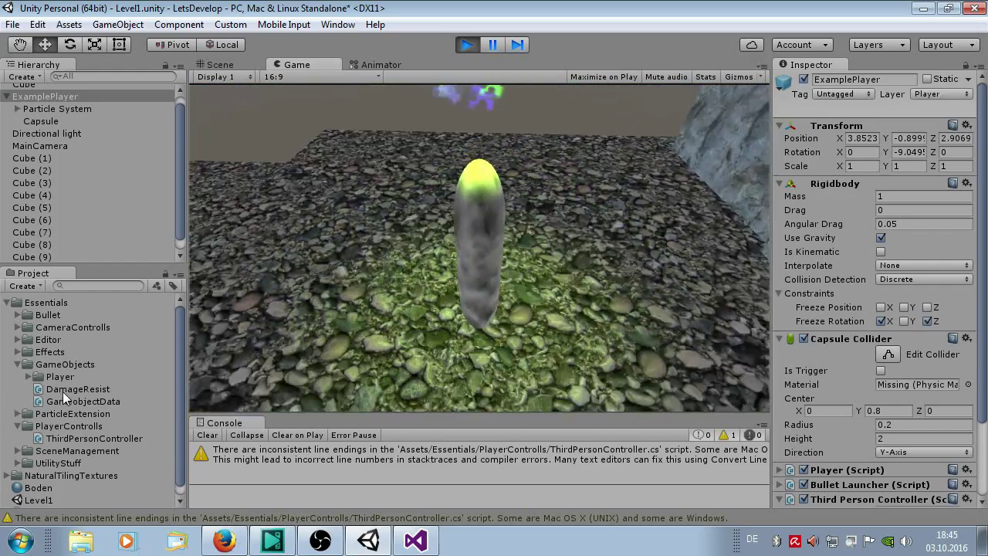
{"action": "key", "text": "a"}
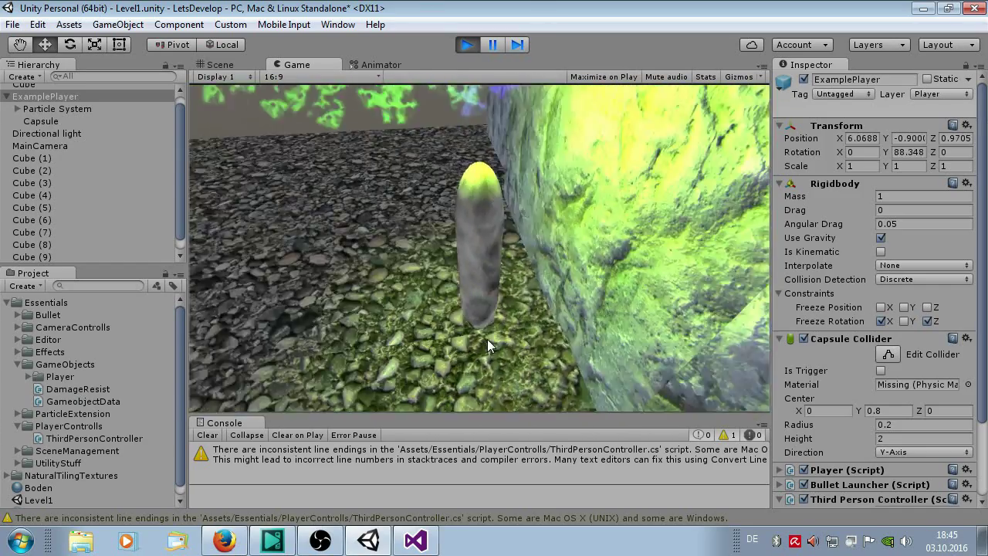
Freeze the Rigidbody's Y rotation, then drive the capsule up to the rock wall and back
{"action": "left_click", "coordinate": [904, 321]}
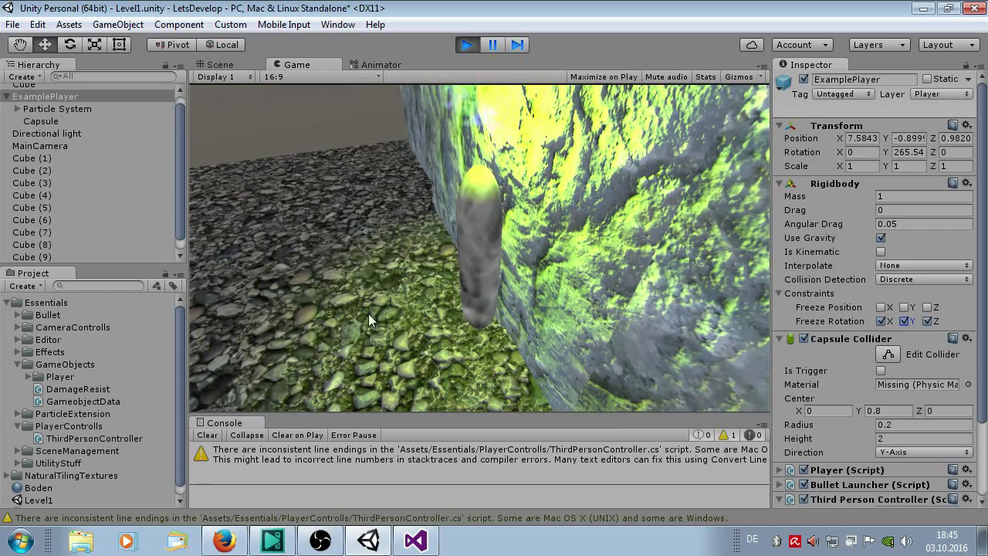
{"action": "left_click", "coordinate": [345, 313]}
{"action": "key", "text": "w"}
{"action": "key", "text": "w"}
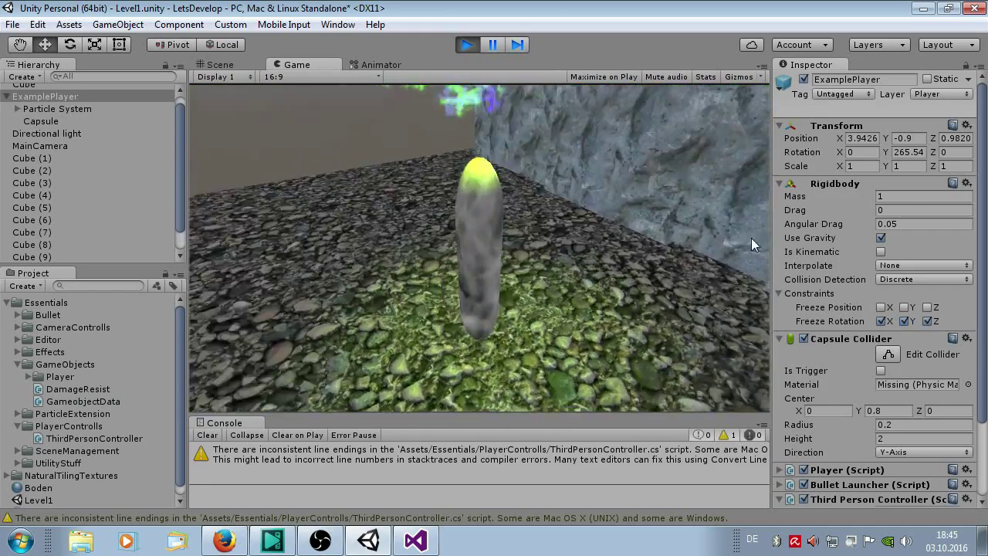
{"action": "key", "text": "w"}
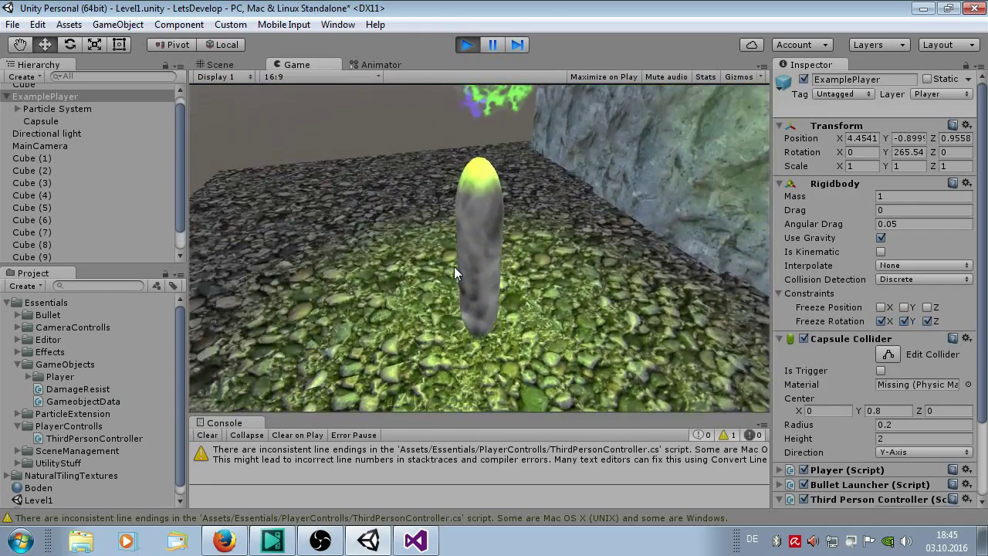
{"action": "key", "text": "w"}
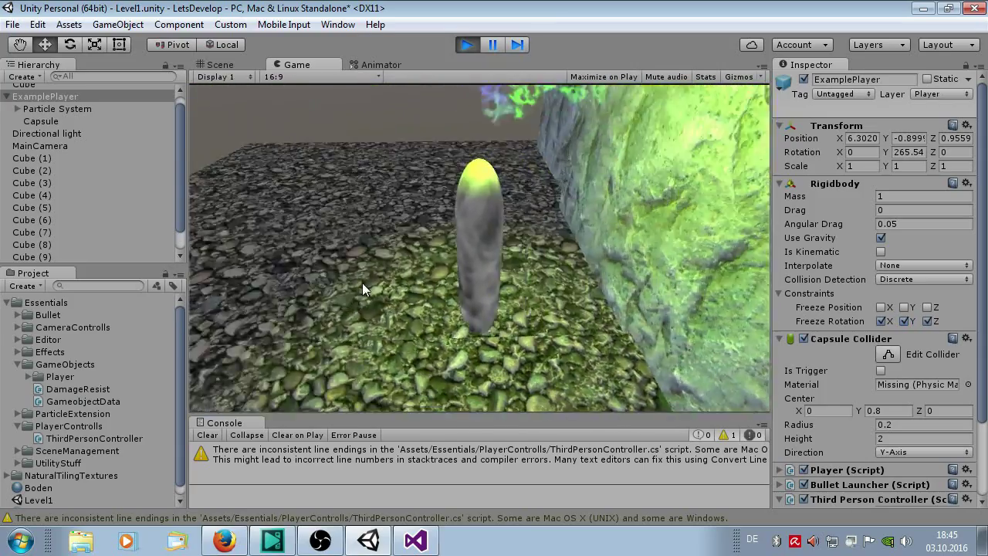
{"action": "key", "text": "w"}
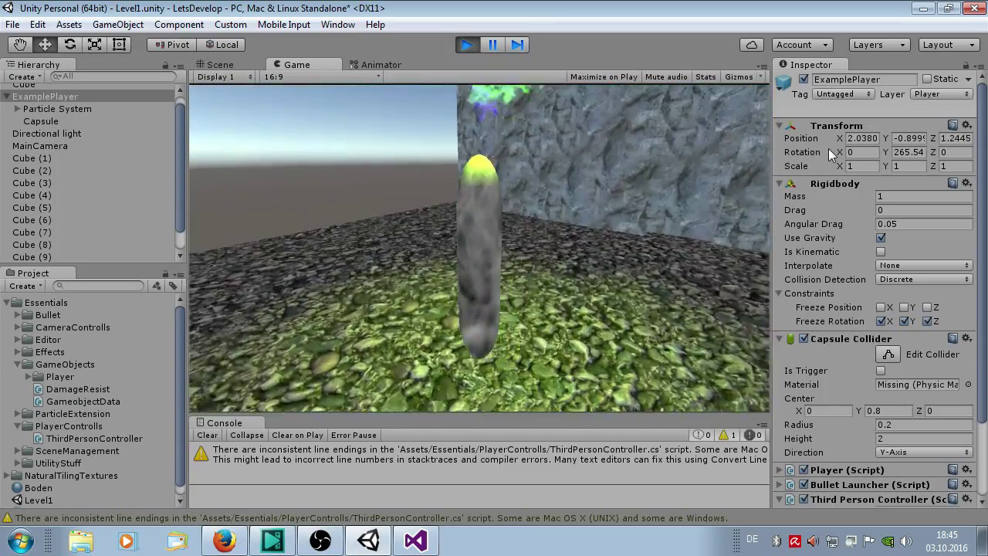
{"action": "key", "text": "s"}
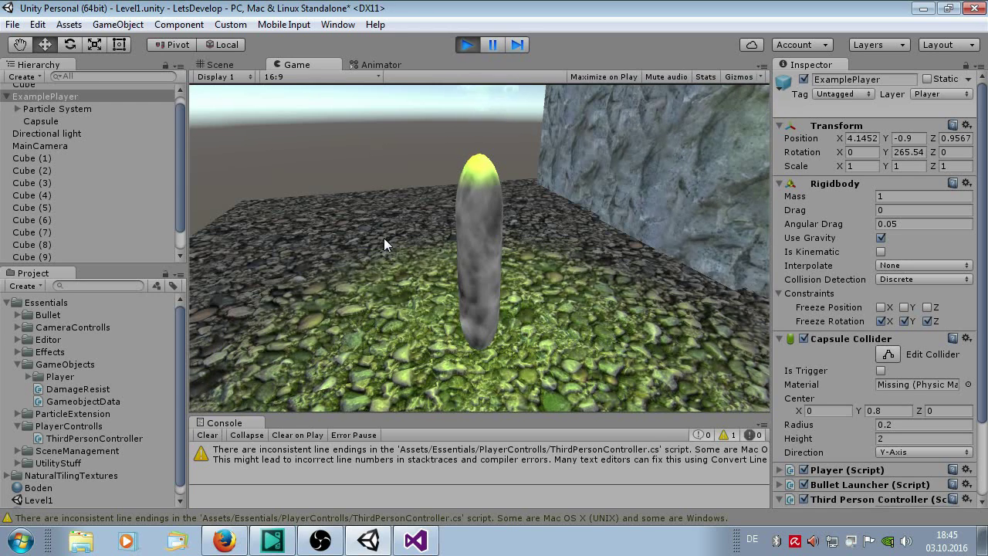
Exit play mode, orbit the Scene view around the player, and scroll the Inspector to Third Person Controller
{"action": "left_click", "coordinate": [466, 45]}
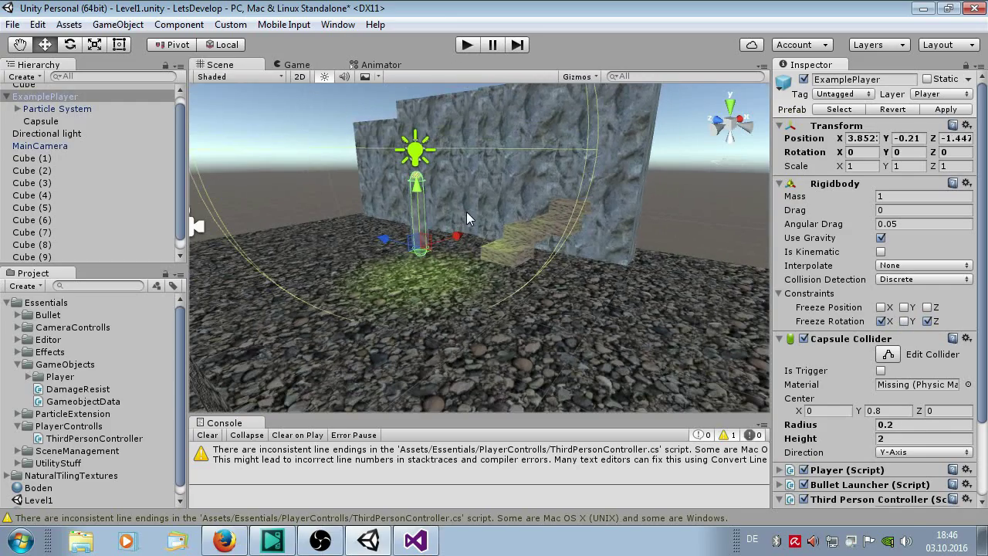
{"action": "mouse_move", "coordinate": [466, 212]}
{"action": "left_mouse_down", "text": "alt"}
{"action": "mouse_move", "coordinate": [368, 300]}
{"action": "mouse_move", "coordinate": [432, 309]}
{"action": "mouse_move", "coordinate": [437, 290]}
{"action": "left_mouse_up", "text": "alt"}
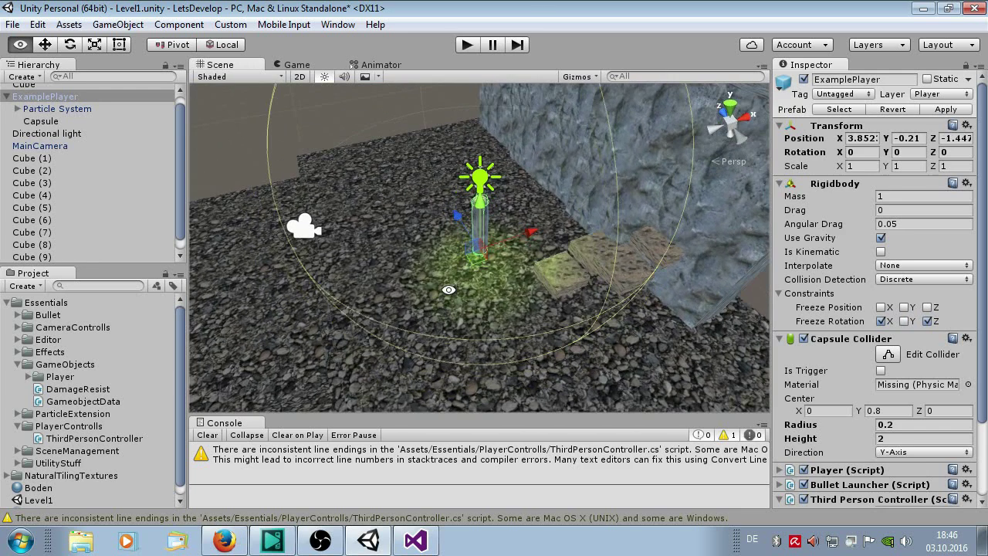
{"action": "scroll", "coordinate": [856, 373], "scroll_direction": "down", "scroll_amount": 5}
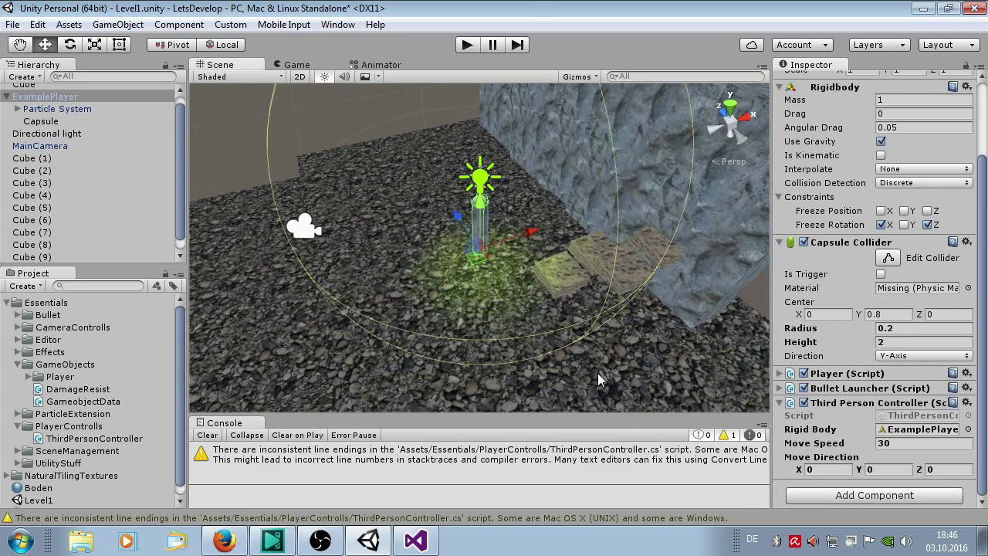